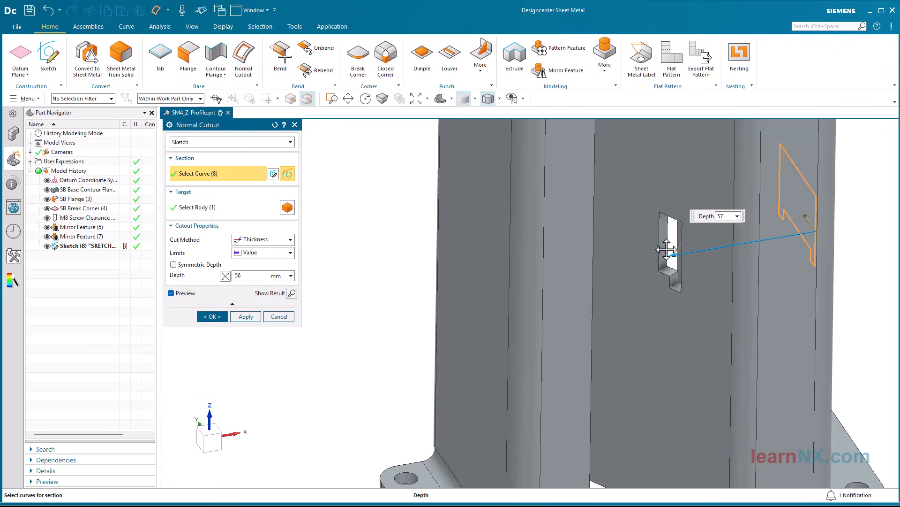
# Adjust the depth of the normal cutout through the Z-profile
pyautogui.moveTo(608, 282); pyautogui.dragTo(596, 358, button='middle')
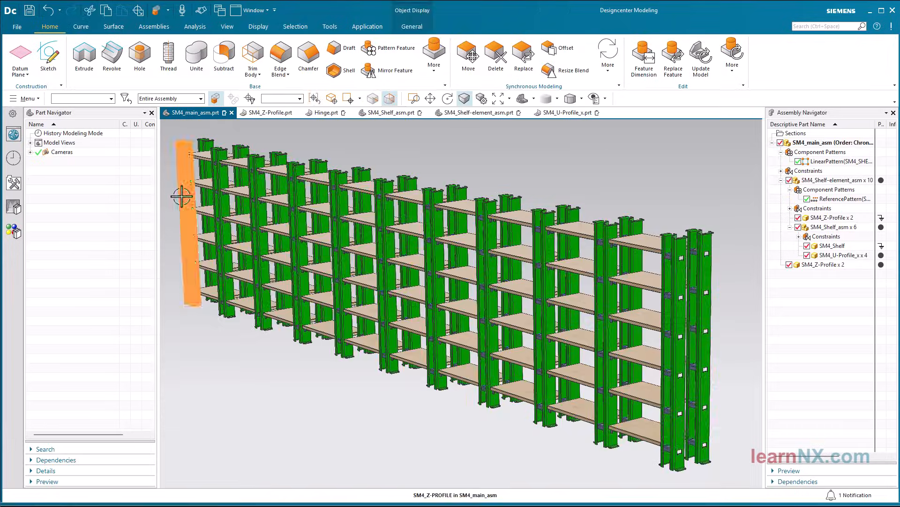
# Make the outer Z-profile of the shelf assembly the work part and return to SM4_main_asm
pyautogui.doubleClick(181, 197)
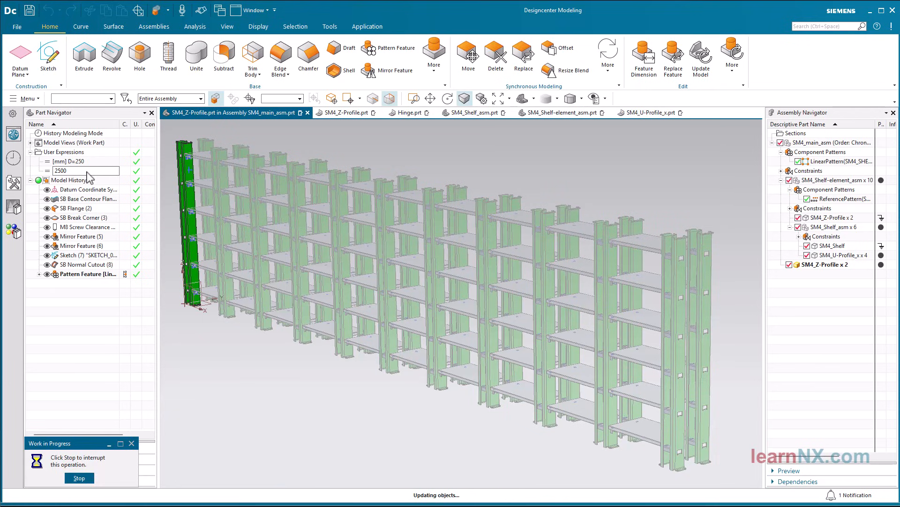
pyautogui.doubleClick(822, 142)
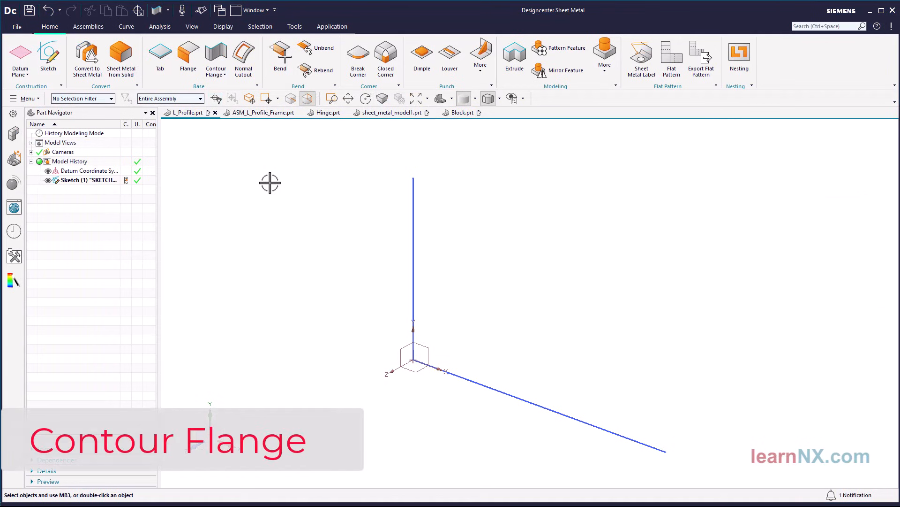
# Start a base contour flange in L_Profile.prt and use the whole L-shaped sketch as its section with the Feature Curves rule
pyautogui.click(215, 59)
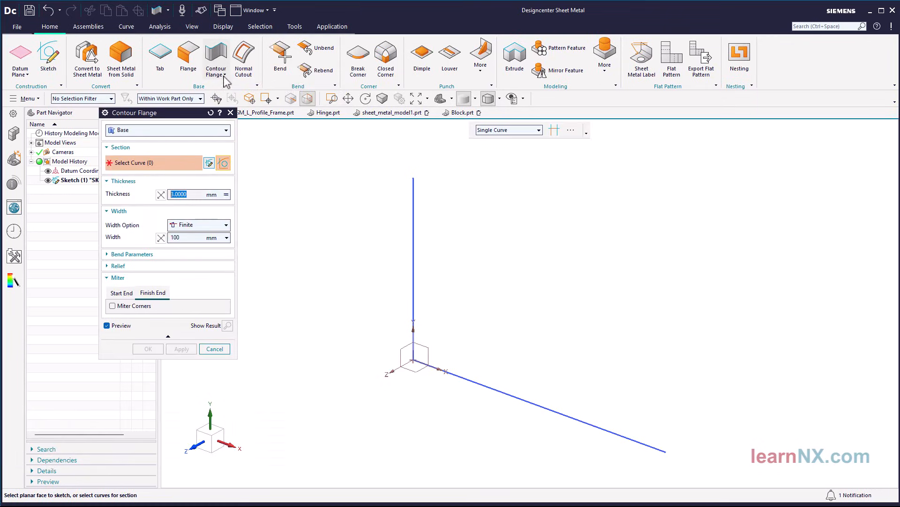
pyautogui.click(521, 131)
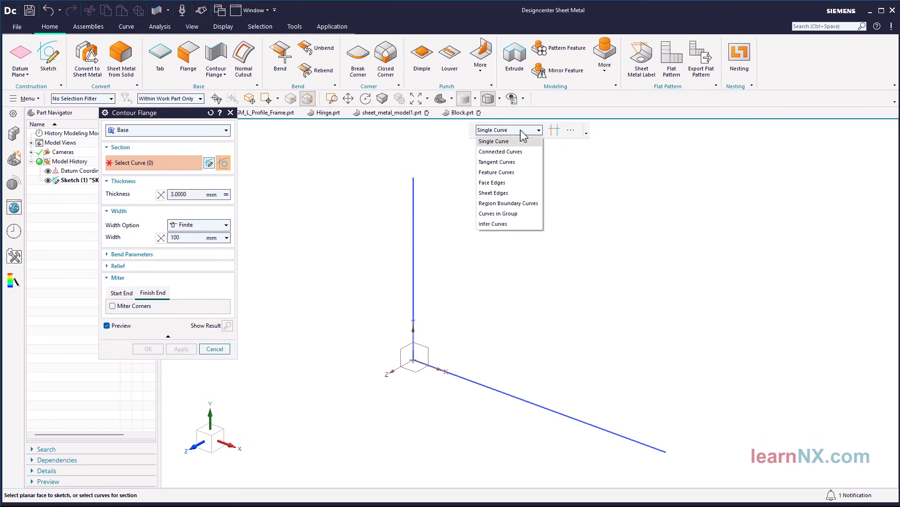
pyautogui.click(501, 176)
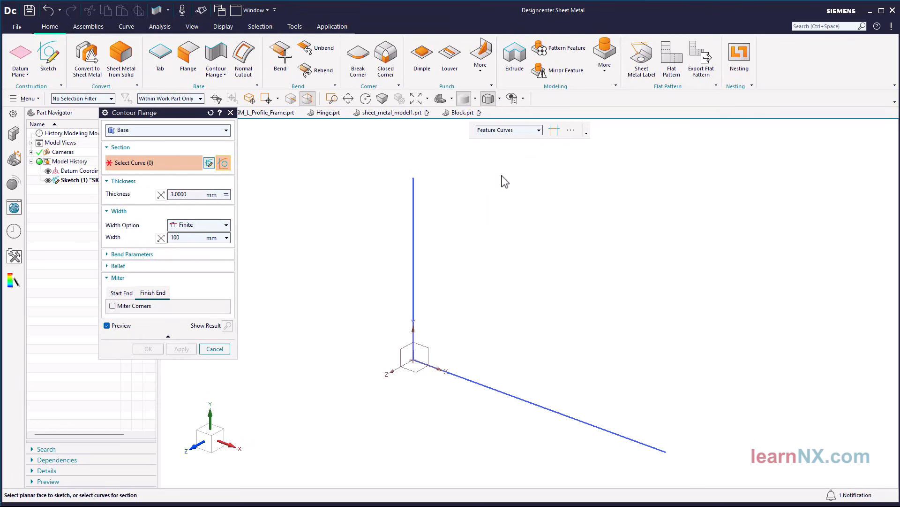
pyautogui.click(414, 190)
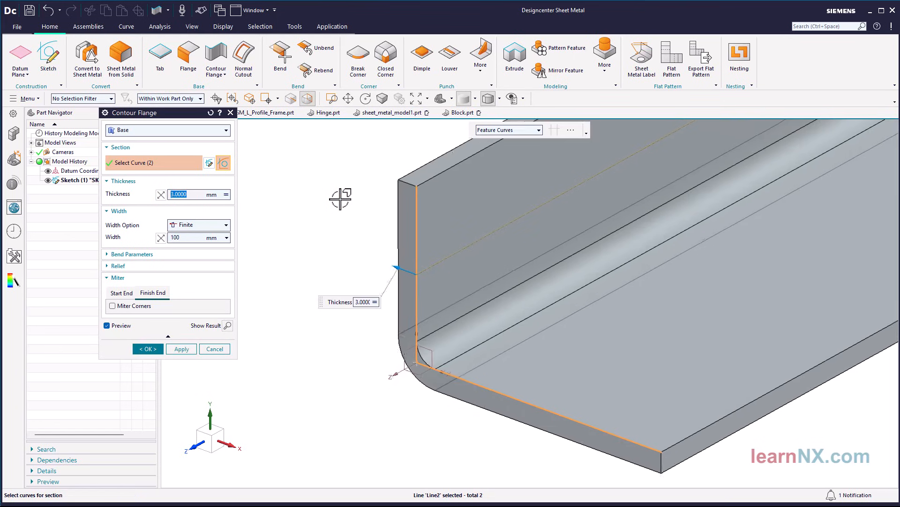
pyautogui.hotkey('ctrl', 'f')
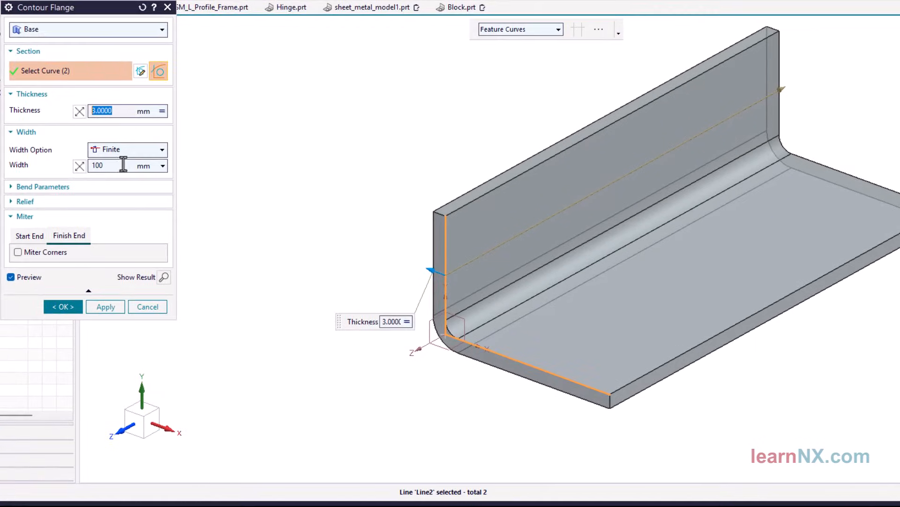
# Set the flange width to 50 mm and extend it freehand to about 96 mm
pyautogui.click(192, 237)
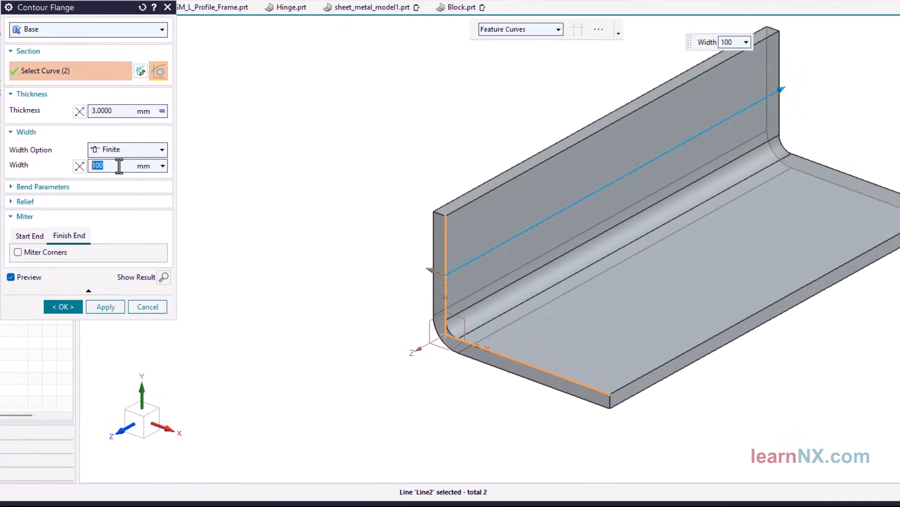
pyautogui.write('50')
pyautogui.press('Return')
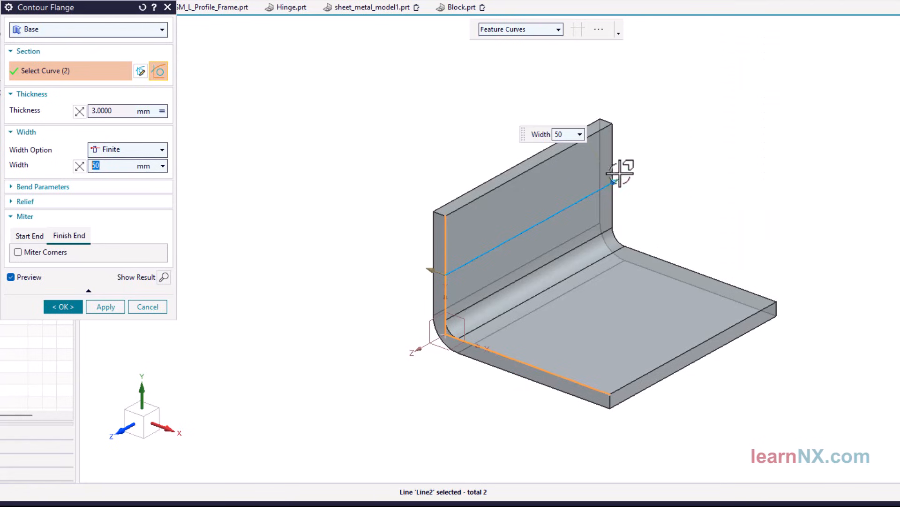
pyautogui.moveTo(615, 181); pyautogui.dragTo(836, 104)
# Make the flange width symmetric about the sketch and reverse the thickness direction
pyautogui.click(163, 149)
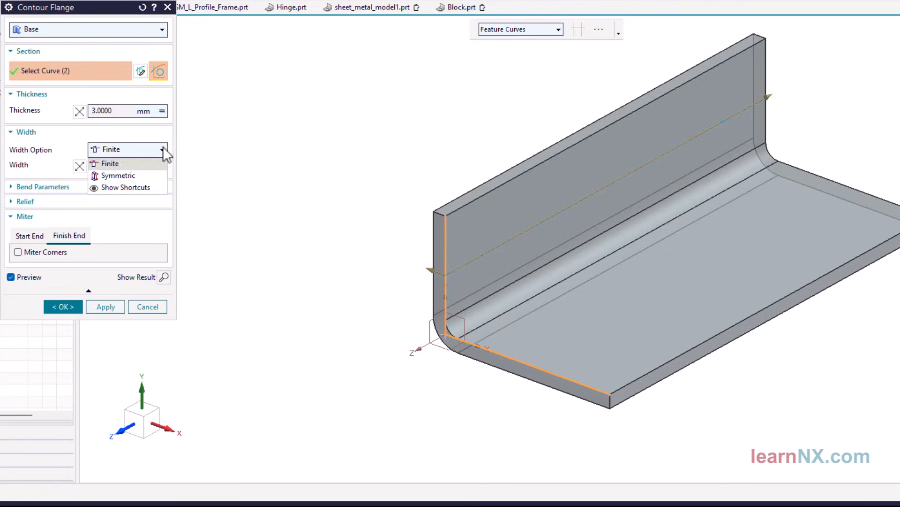
pyautogui.click(149, 176)
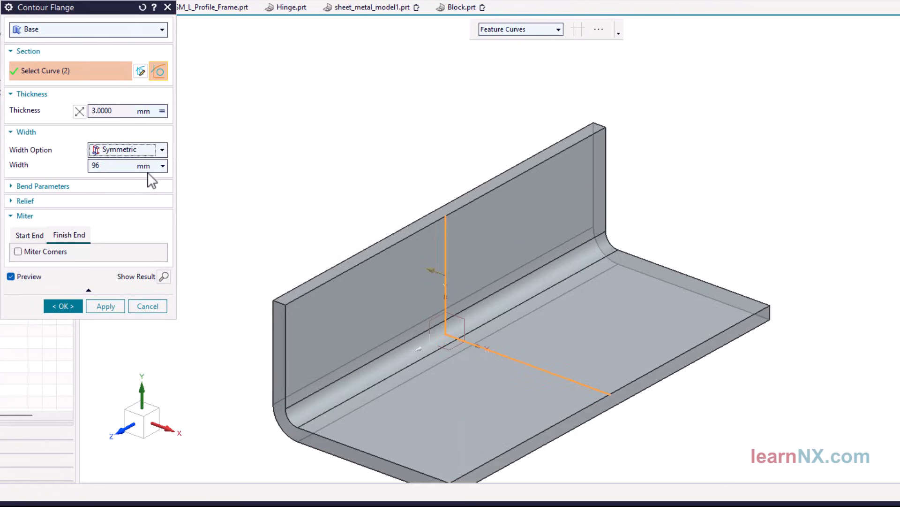
pyautogui.hotkey('ctrl', 'f')
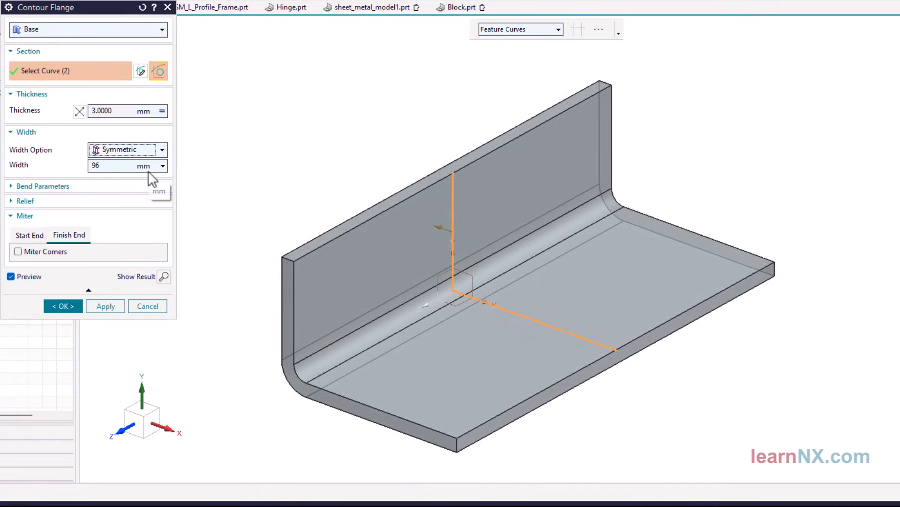
pyautogui.click(80, 112)
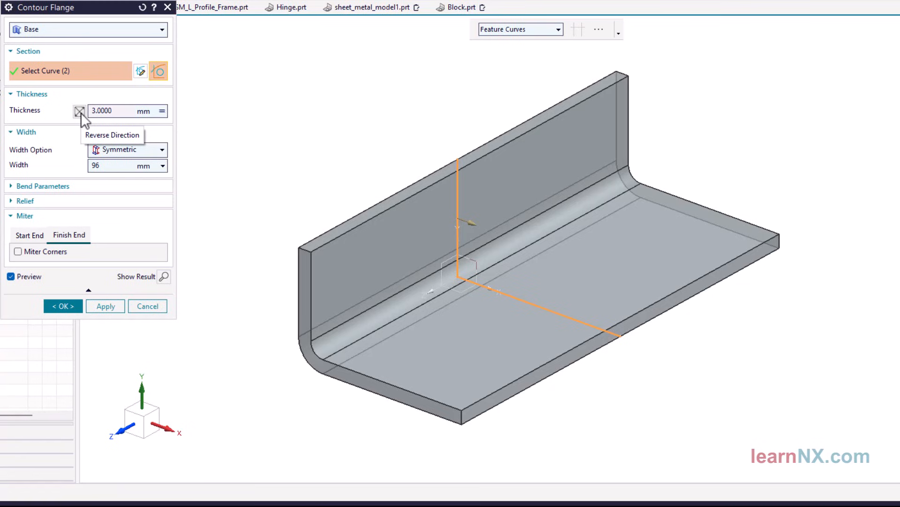
# Enable mitered corners at the flange's finish end and flip the miter angle so it slopes inward
pyautogui.click(17, 252)
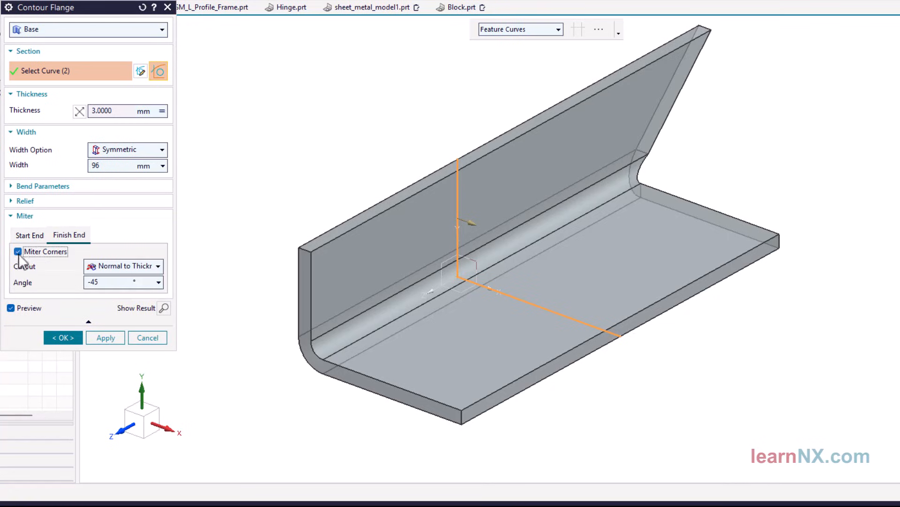
pyautogui.doubleClick(108, 282)
pyautogui.press('Return')
# Miter the flange's start end at 45° and create the L-profile contour flange
pyautogui.click(29, 235)
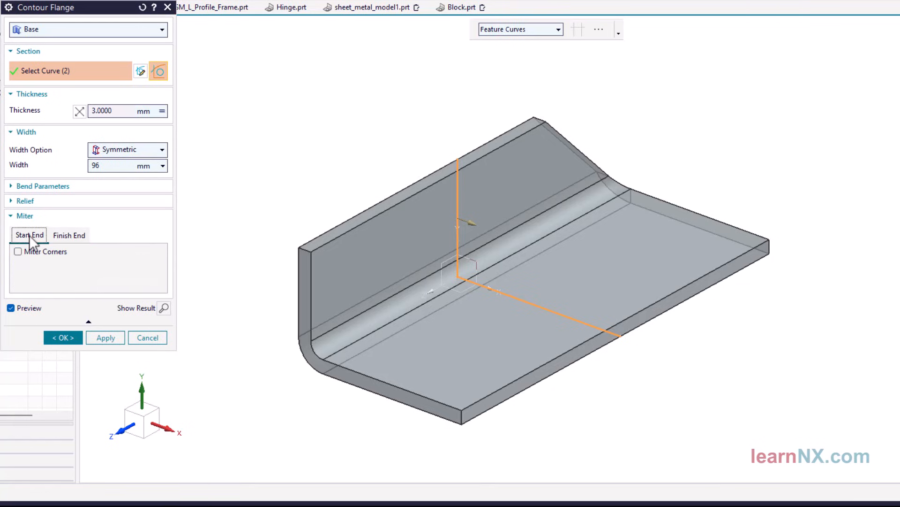
pyautogui.click(18, 252)
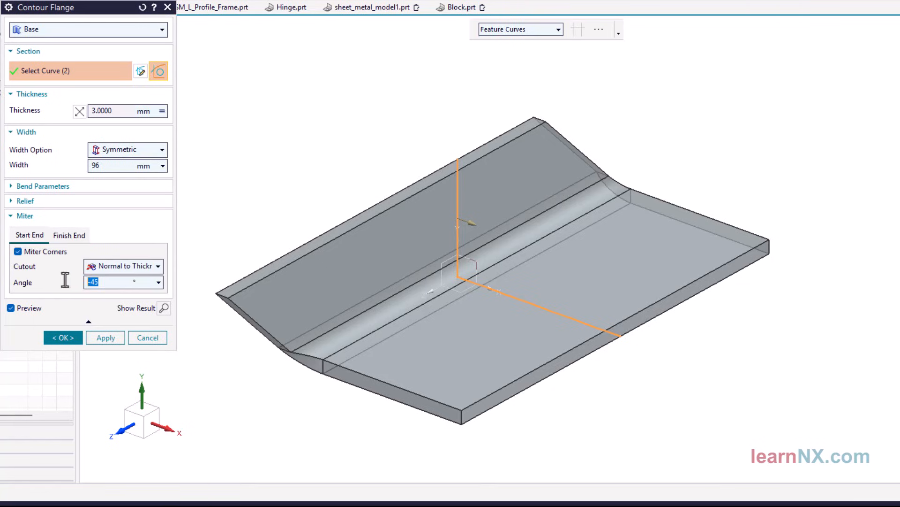
pyautogui.write('45')
pyautogui.press('Return')
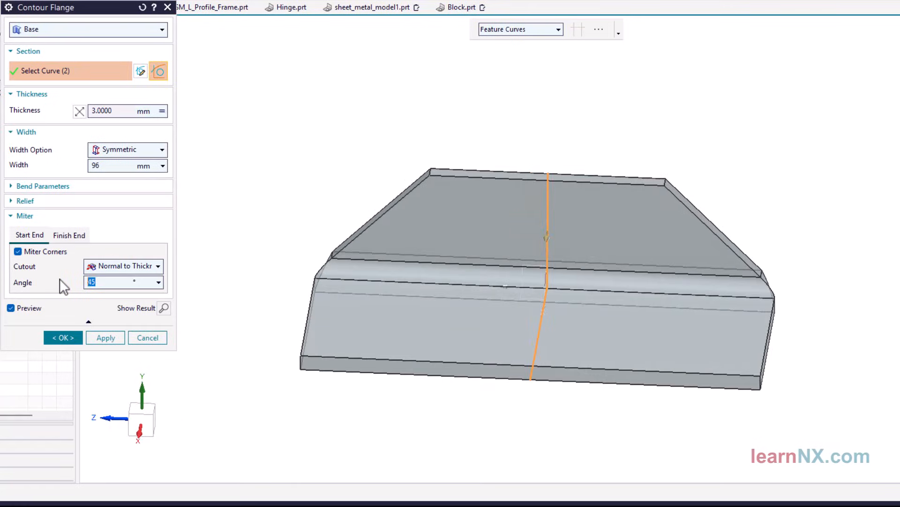
pyautogui.click(68, 336)
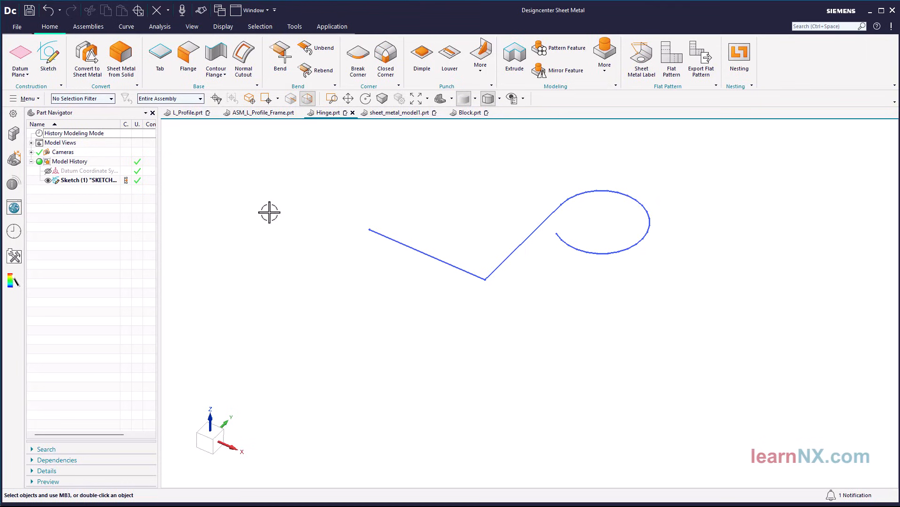
# Create a 2 mm thick, 50 mm wide contour flange from the hinge sketch, keeping the material on the inside of the roll
pyautogui.click(217, 55)
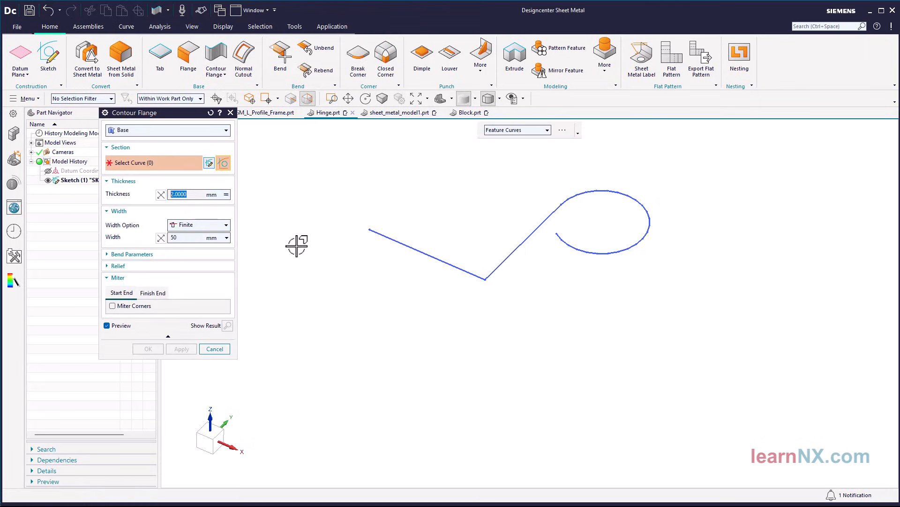
pyautogui.click(392, 238)
pyautogui.hotkey('ctrl', 'f')
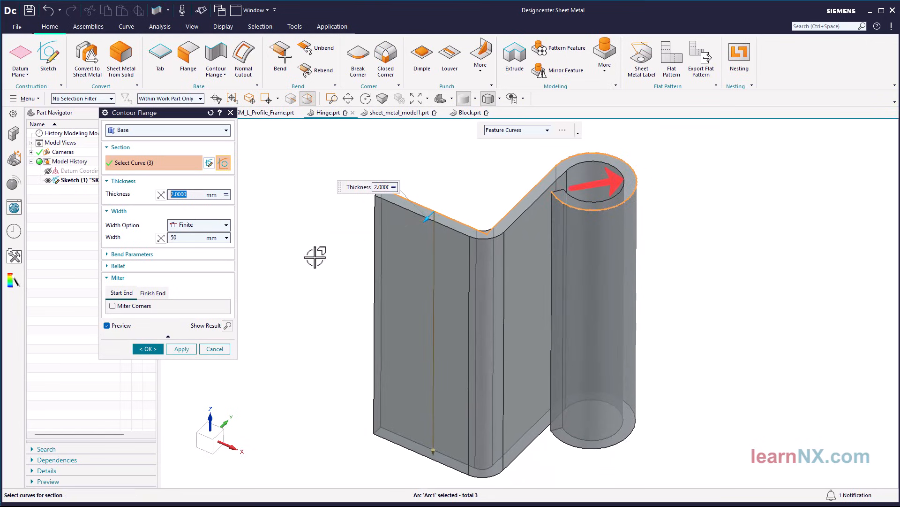
pyautogui.click(161, 195)
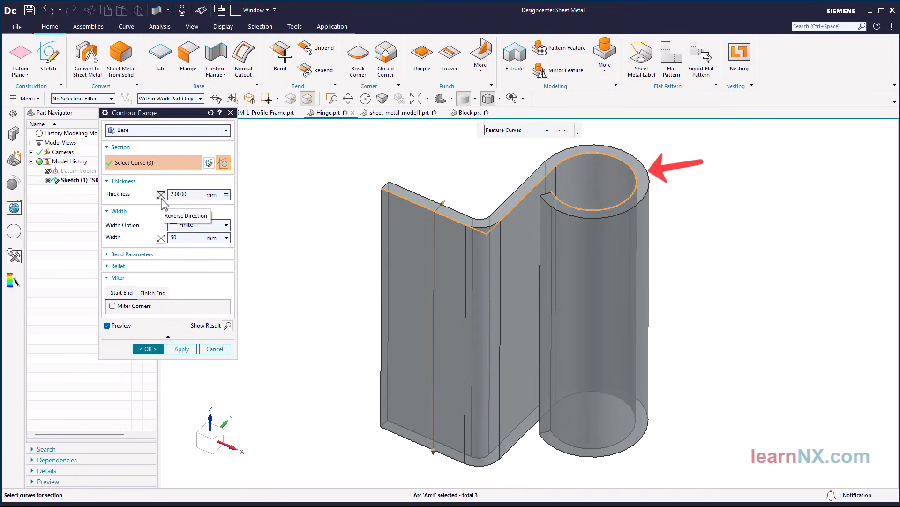
pyautogui.click(161, 194)
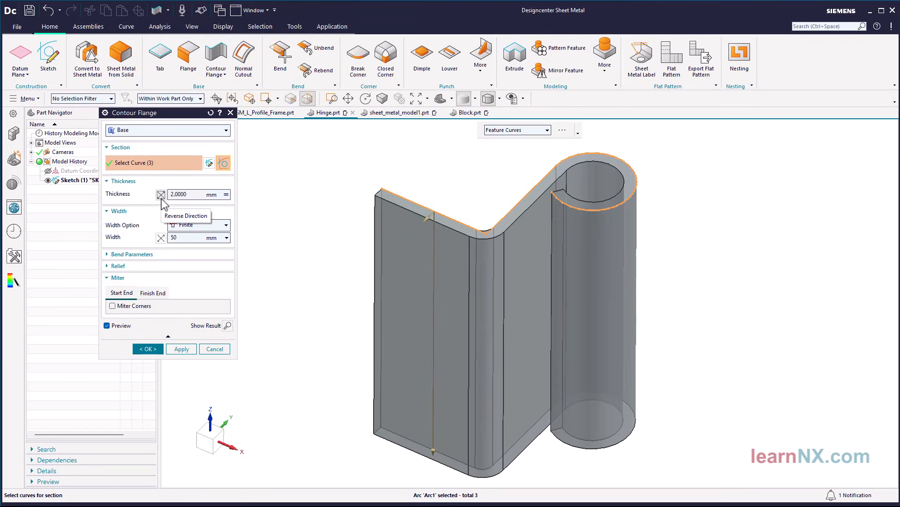
pyautogui.click(148, 348)
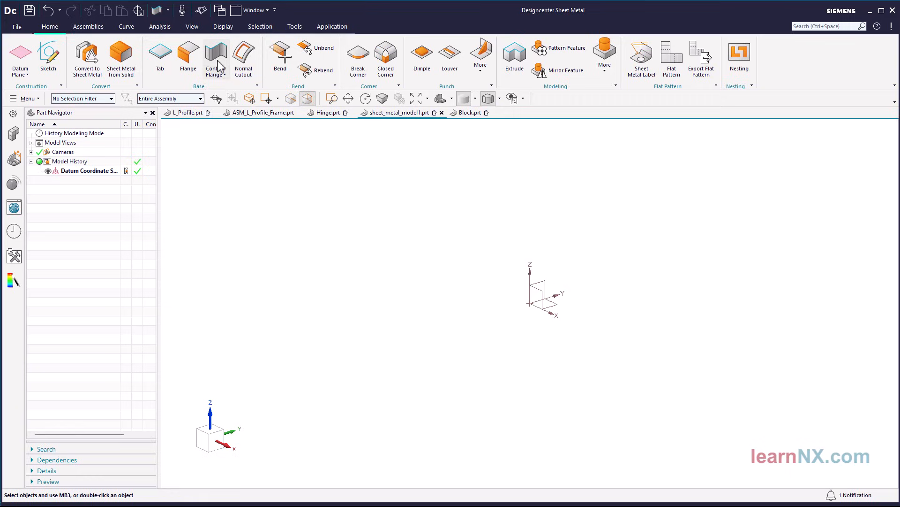
# Start a contour flange in sheet_metal_model1.prt and open a new section sketch on the YZ plane
pyautogui.click(217, 61)
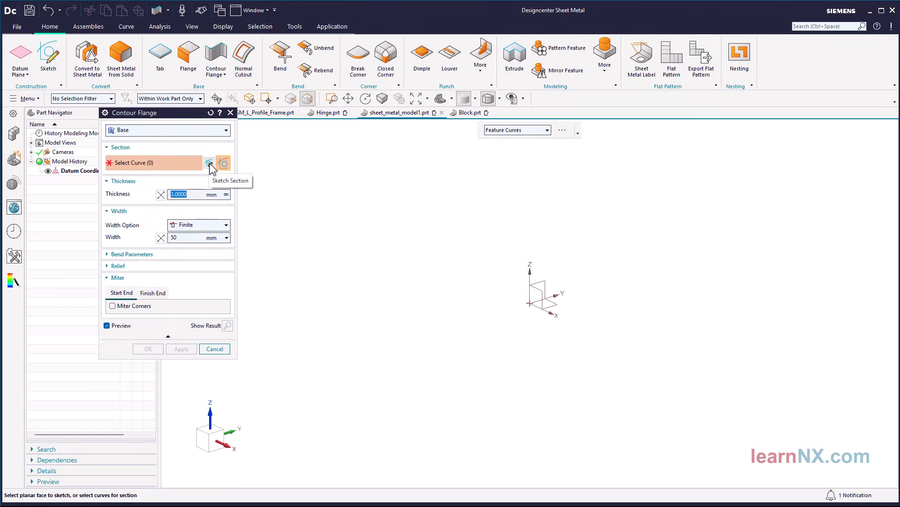
pyautogui.click(210, 163)
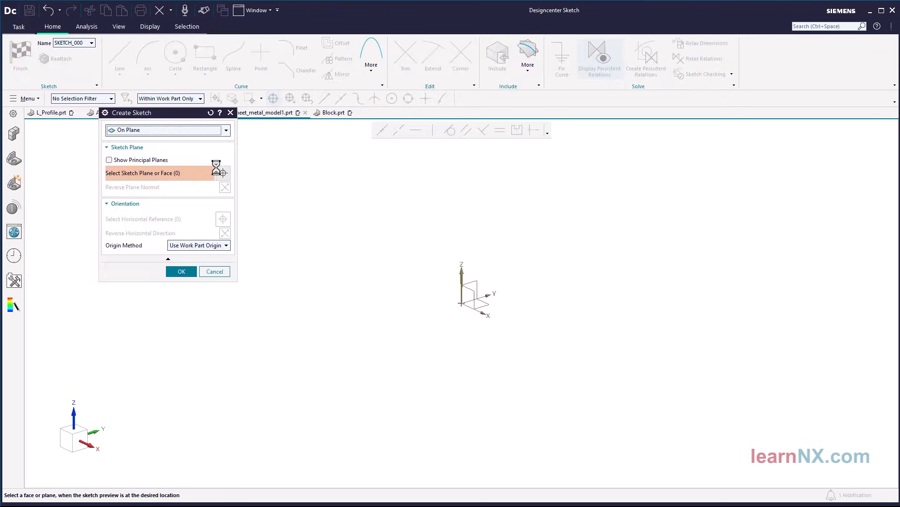
pyautogui.click(475, 280)
pyautogui.middleClick(470, 240)
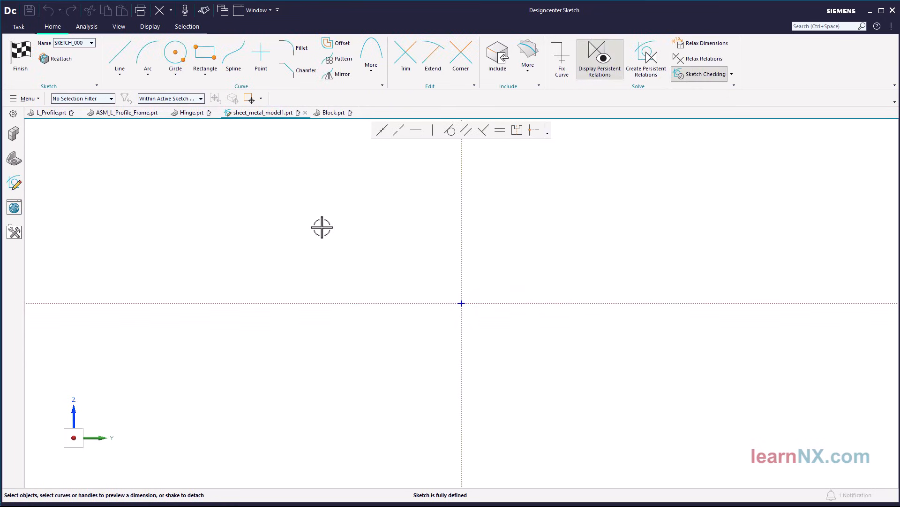
# Sketch a three-line chain from the origin: vertically up, horizontally across, and a slanted line about 800 mm long down to the horizontal axis
pyautogui.click(123, 55)
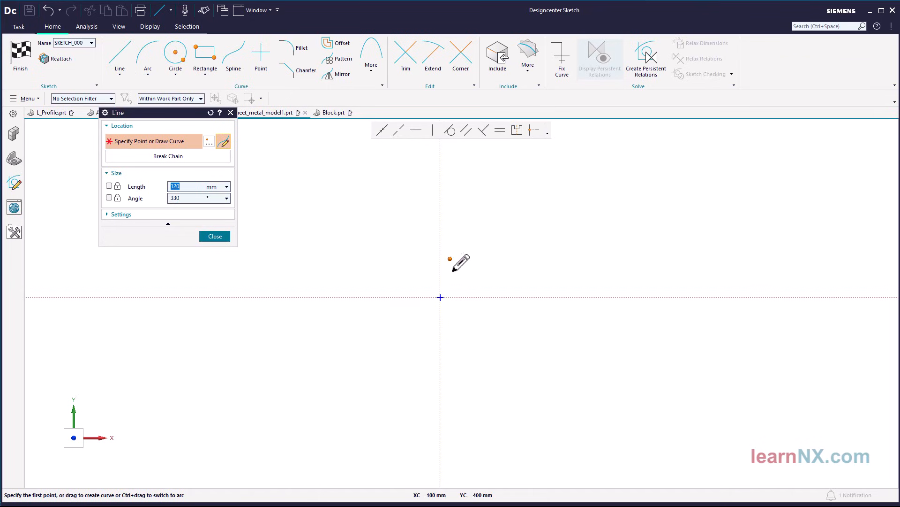
pyautogui.click(441, 296)
pyautogui.click(440, 235)
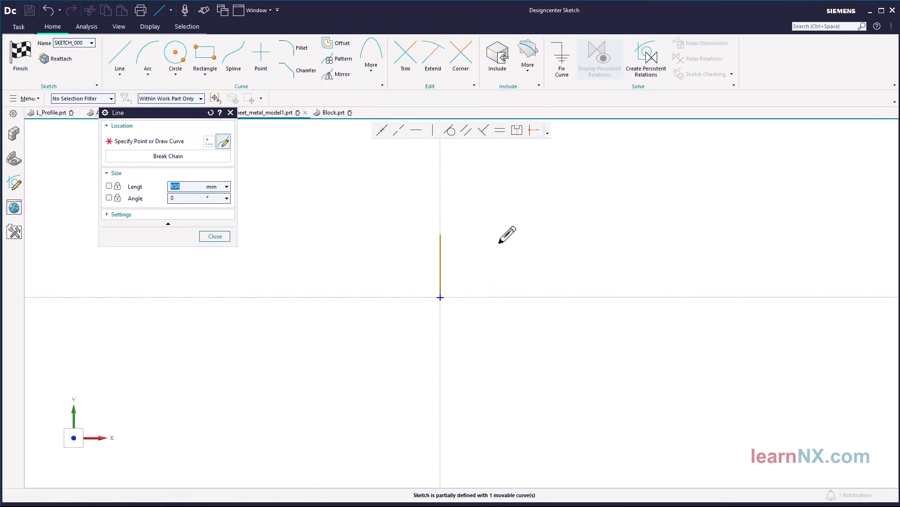
pyautogui.click(508, 234)
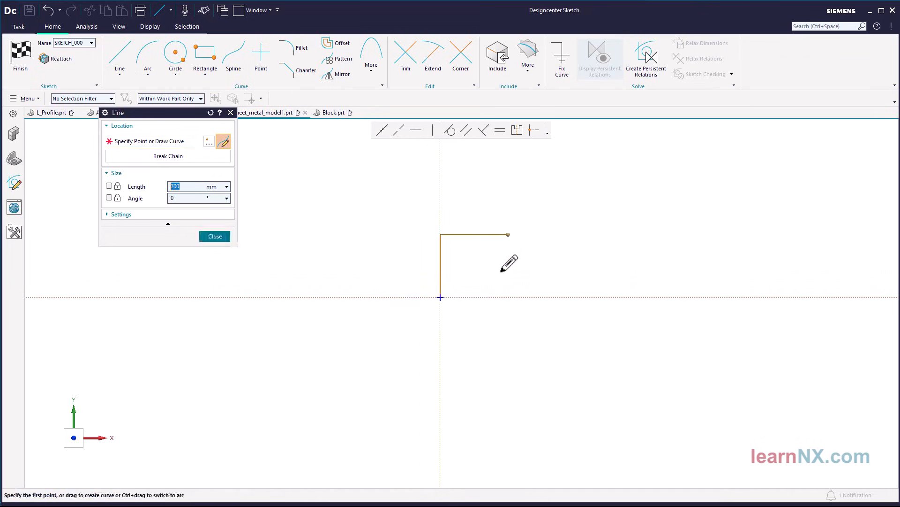
pyautogui.click(553, 297)
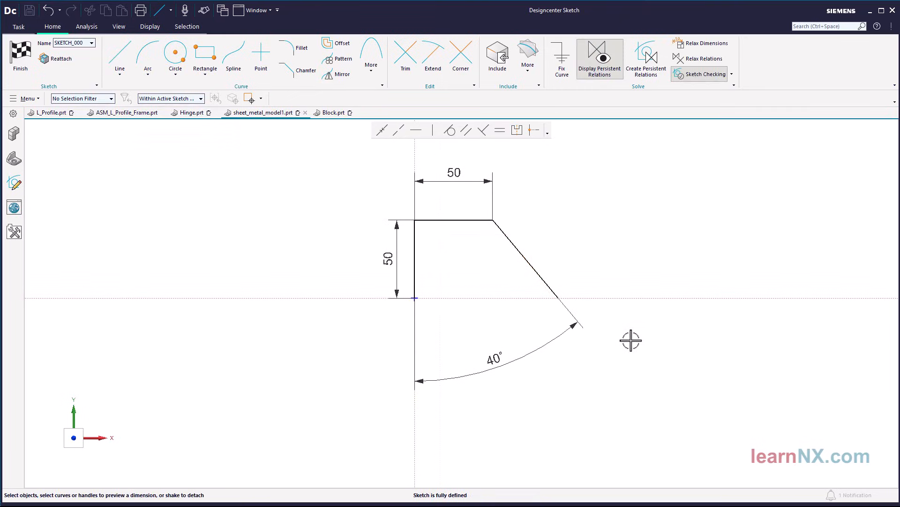
# Finish the section sketch and create the 3 mm contour flange with its width extended to about 77 mm
pyautogui.click(22, 60)
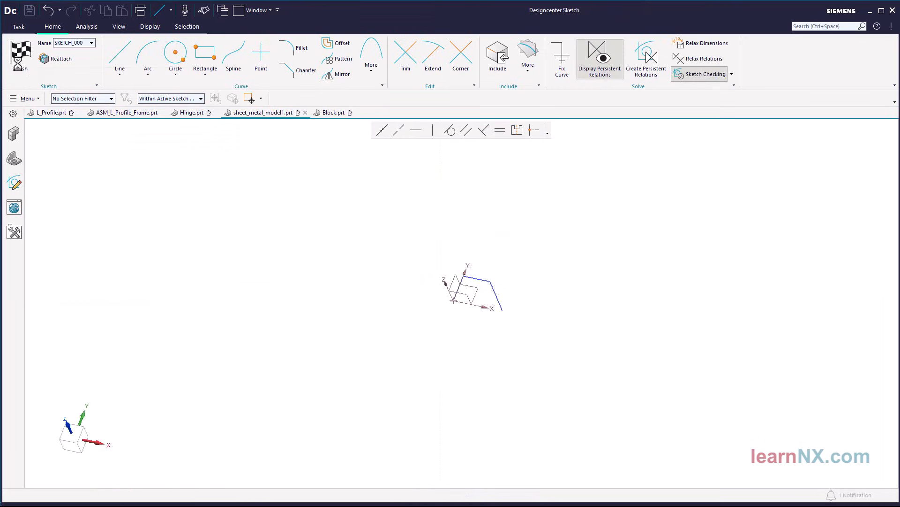
pyautogui.scroll(7, 360, 323)
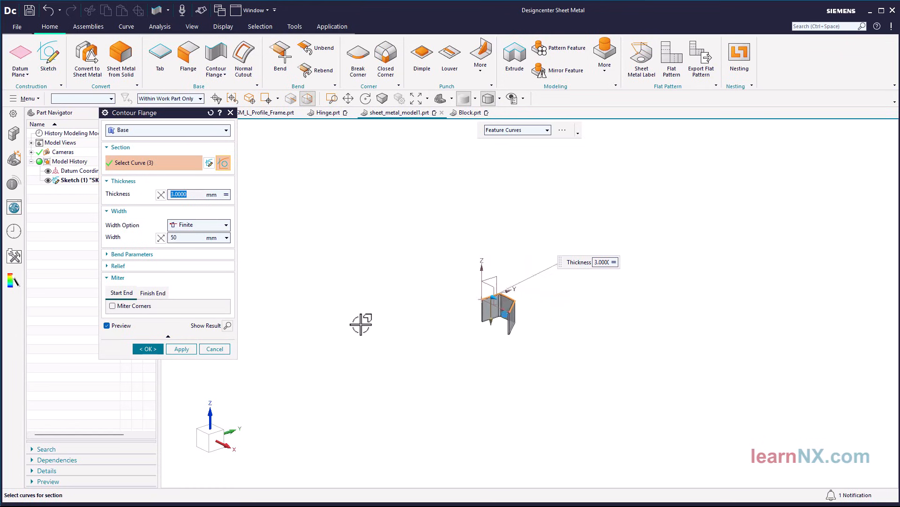
pyautogui.moveTo(336, 298); pyautogui.dragTo(346, 356)
pyautogui.click(149, 350)
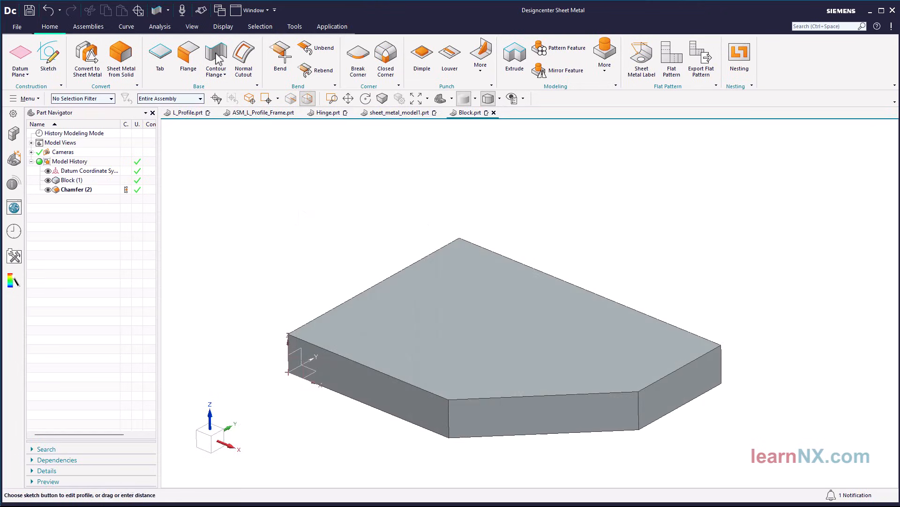
# Start a contour flange on the chamfered block and select four connected top-face edges with the Single Curve rule, leaving the long front edge out
pyautogui.click(216, 58)
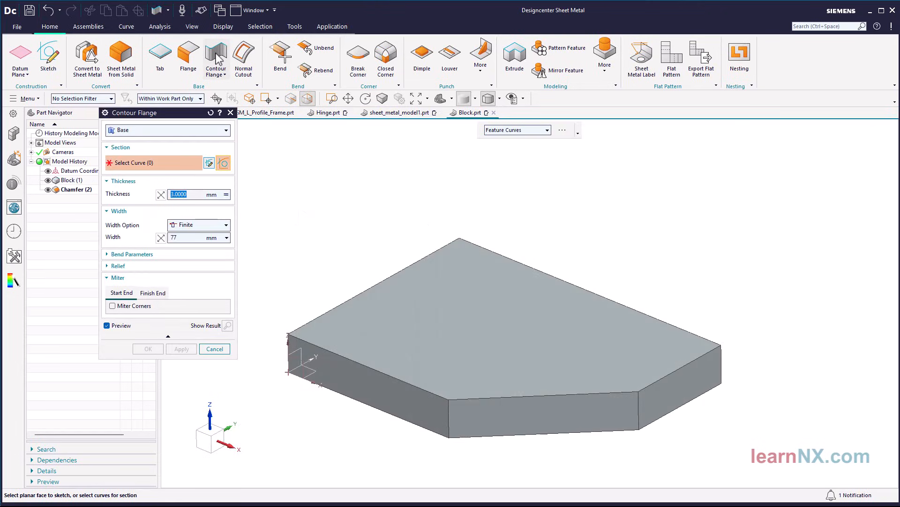
pyautogui.click(516, 130)
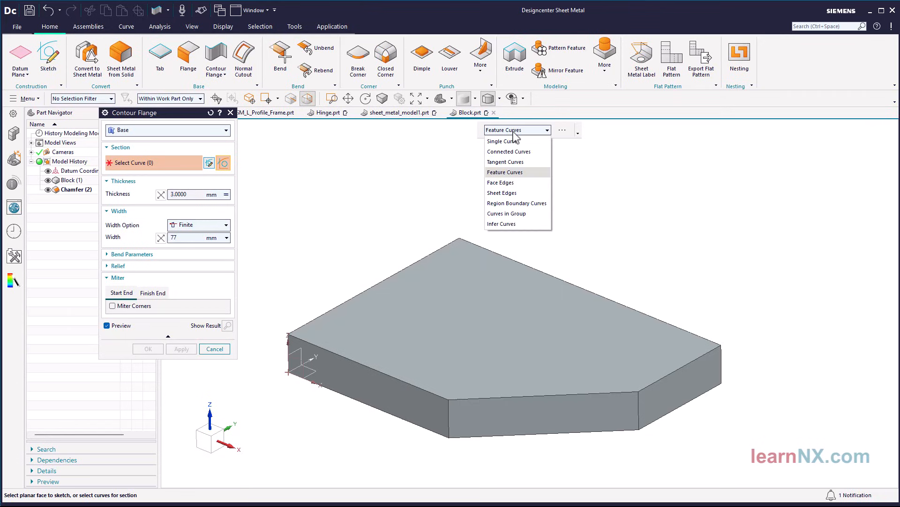
pyautogui.click(512, 141)
pyautogui.click(441, 249)
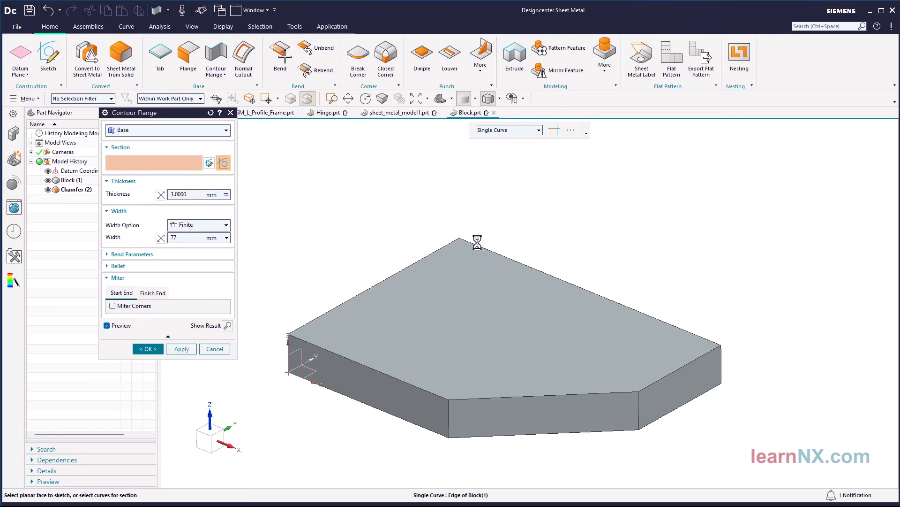
pyautogui.click(508, 252)
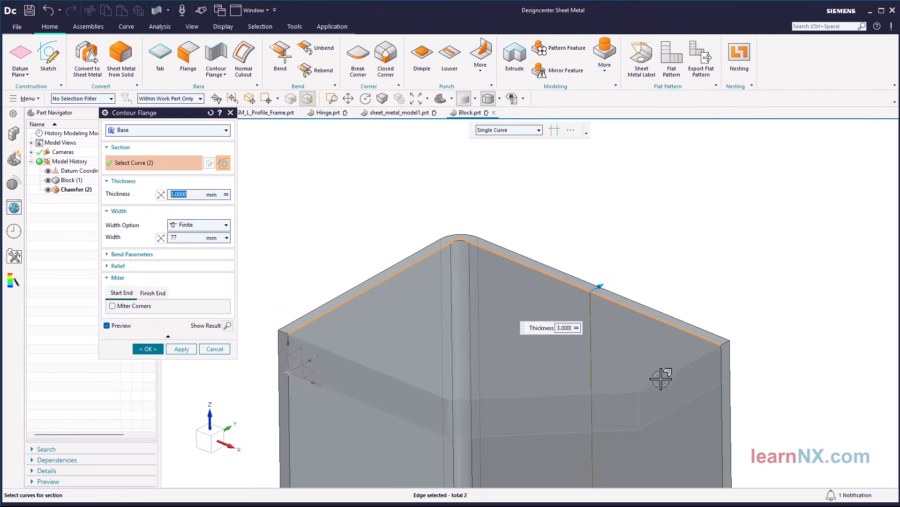
pyautogui.click(618, 390)
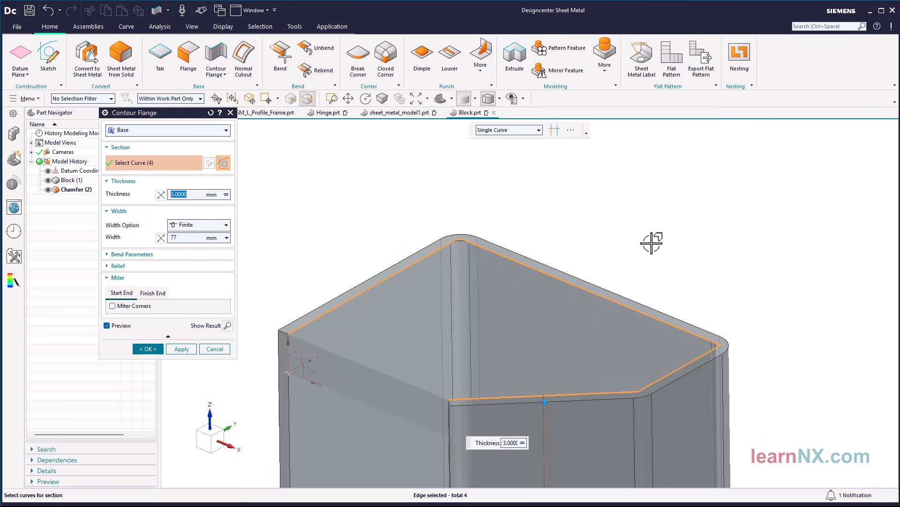
# Reverse the width direction so the flange rises above the block, and create it 3 mm thick and 77 mm wide
pyautogui.click(161, 238)
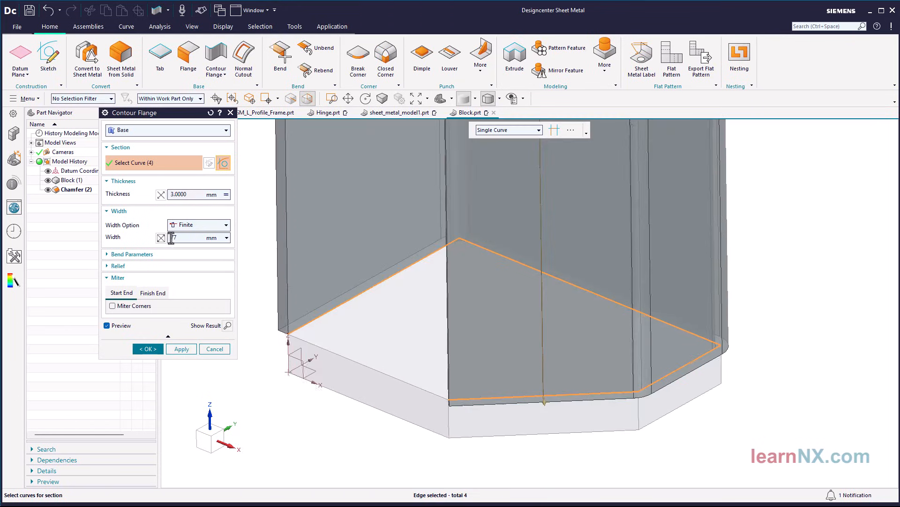
pyautogui.hotkey('ctrl', 'f')
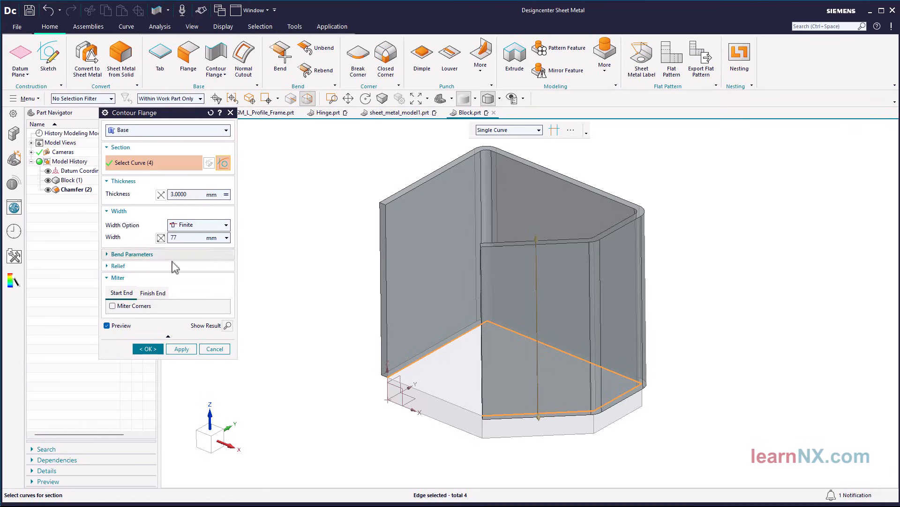
pyautogui.click(148, 349)
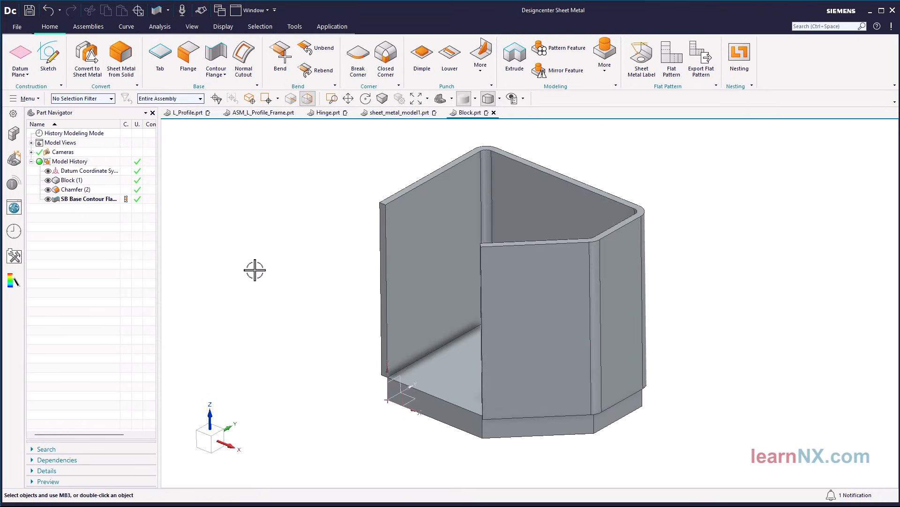
# Edit the block's corner chamfer to a smaller symmetric distance and update the model
pyautogui.doubleClick(497, 428)
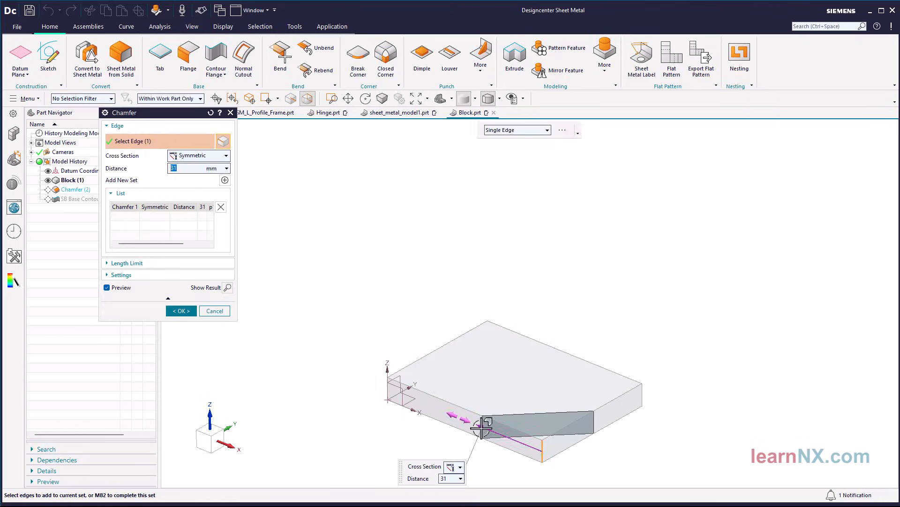
pyautogui.middleClick(370, 429)
pyautogui.middleClick(372, 429)
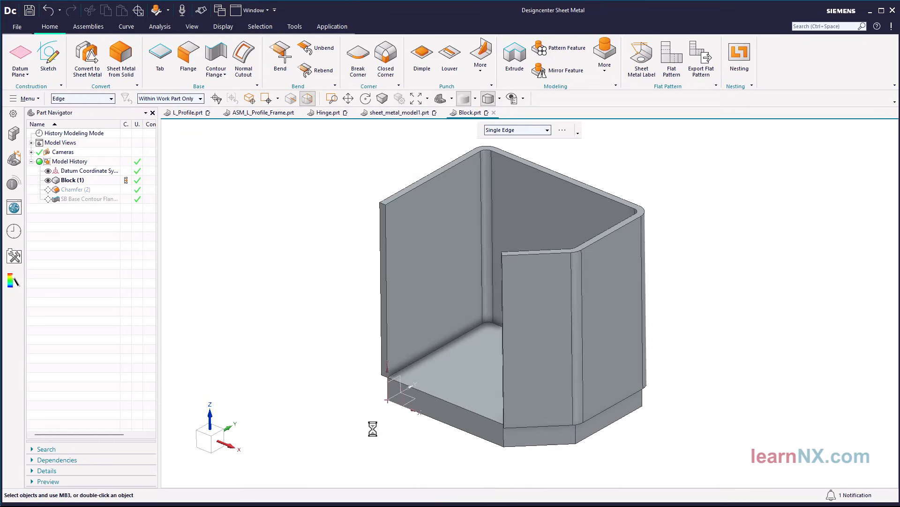
# Edit the base contour flange and try to add the block's remaining top edge to its section, closing the loop
pyautogui.moveTo(372, 428); pyautogui.dragTo(316, 419, button='middle')
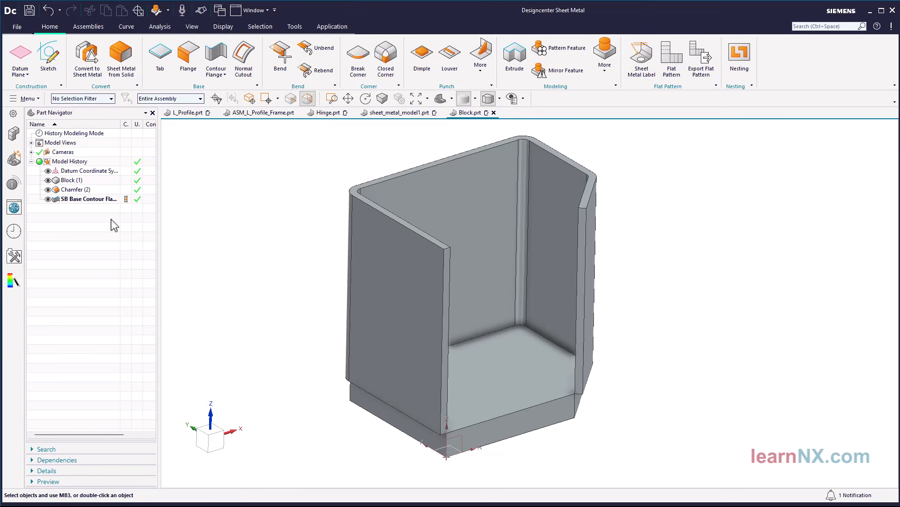
pyautogui.doubleClick(87, 199)
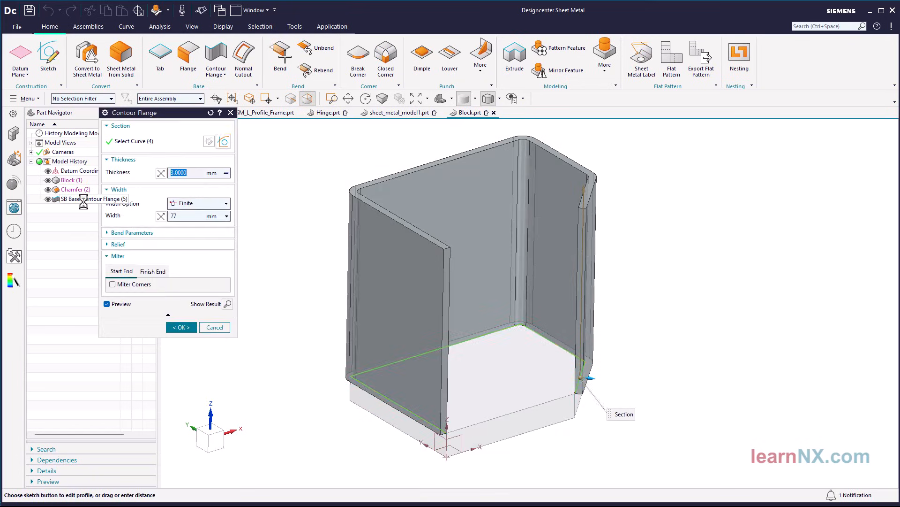
pyautogui.click(486, 421)
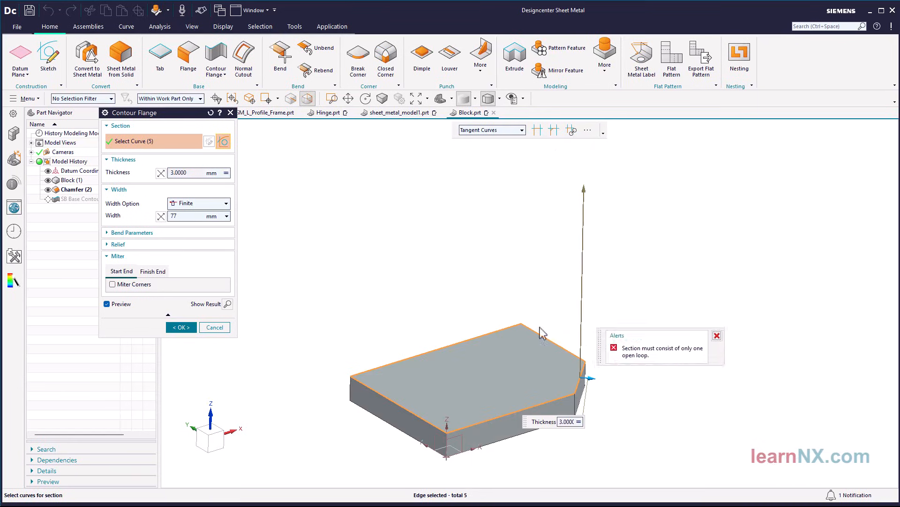
pyautogui.moveTo(600, 342); pyautogui.dragTo(273, 285)
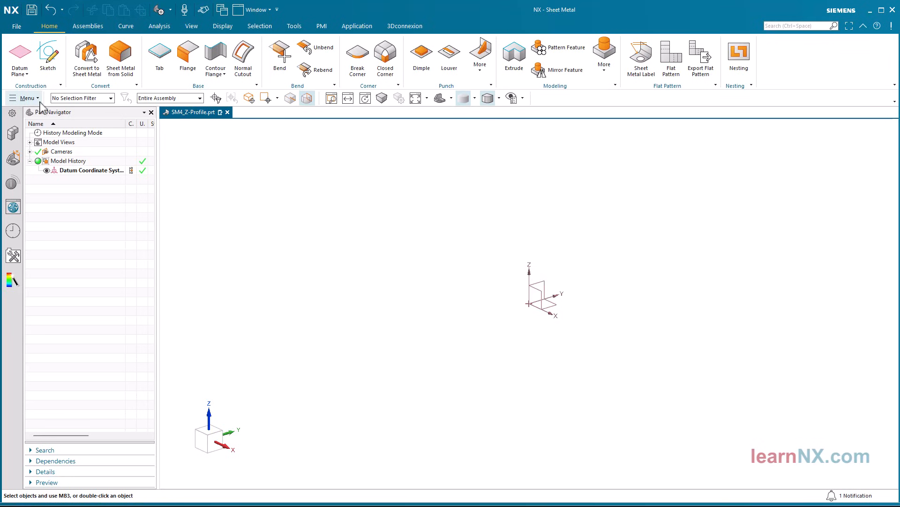
# Review the sheet metal preferences of SM4_Z-Profile.prt for thickness, bend radius, relief and bend definition method, and accept them
pyautogui.click(28, 98)
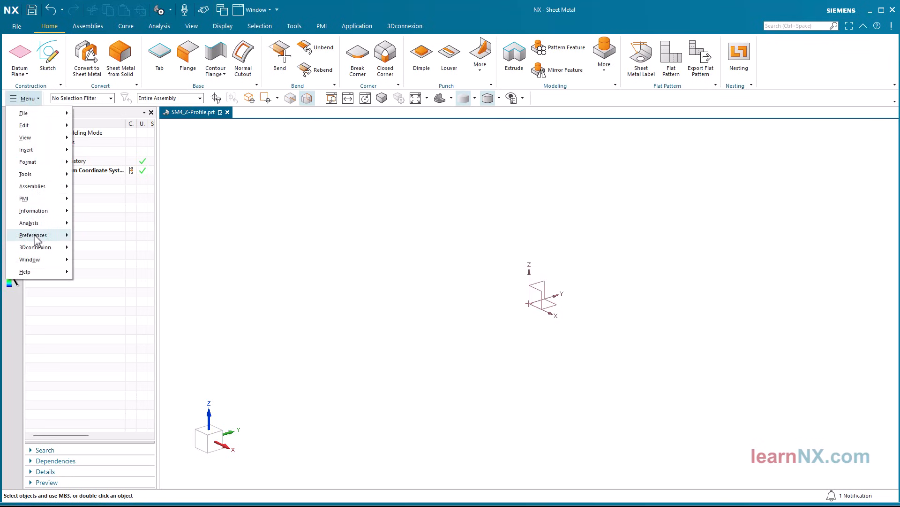
pyautogui.moveTo(35, 237)
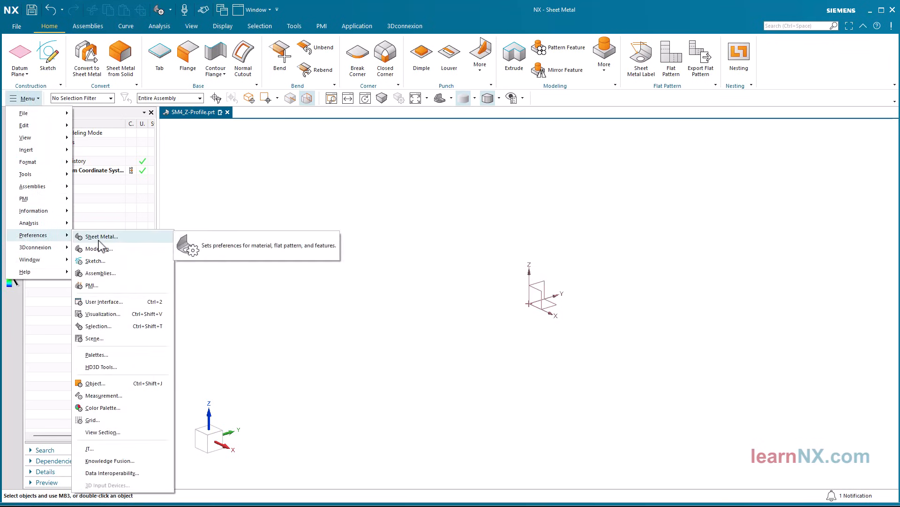
pyautogui.click(85, 237)
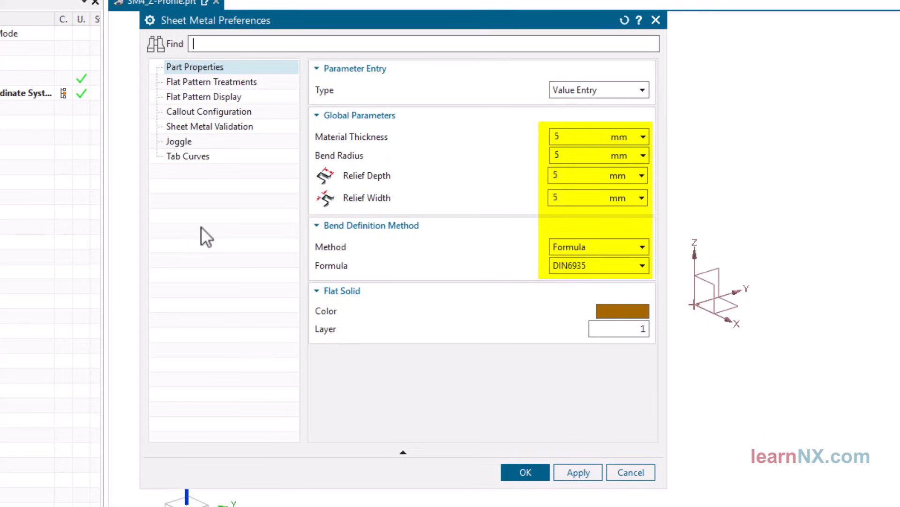
pyautogui.click(531, 477)
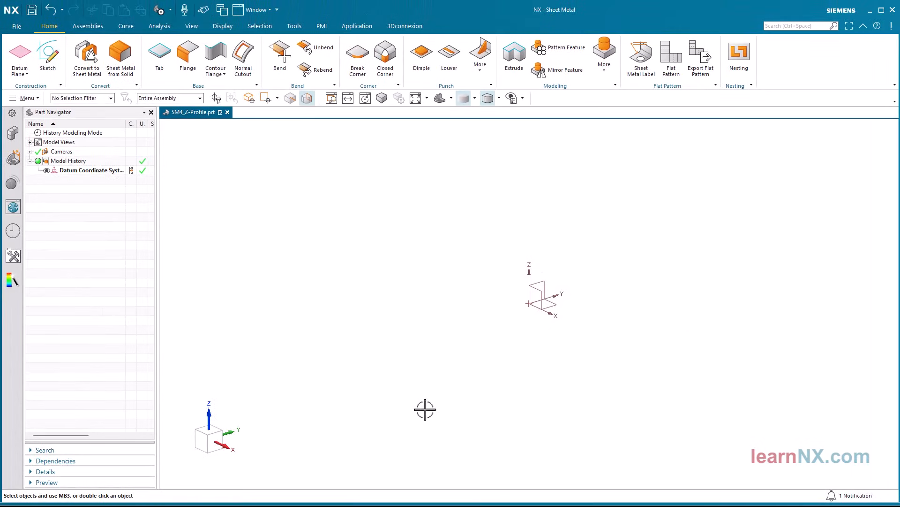
# Start a base contour flange in SM4_Z-Profile.prt and open a new section sketch on the XY plane
pyautogui.click(215, 65)
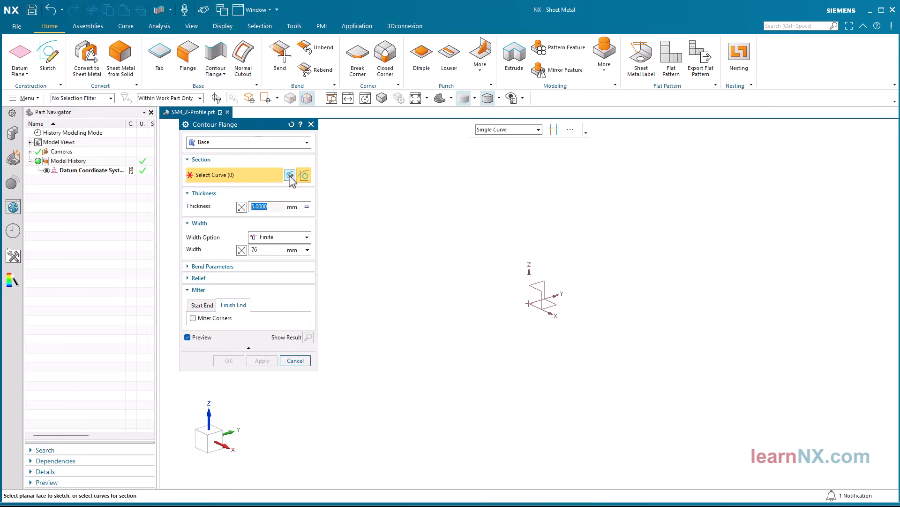
pyautogui.click(290, 176)
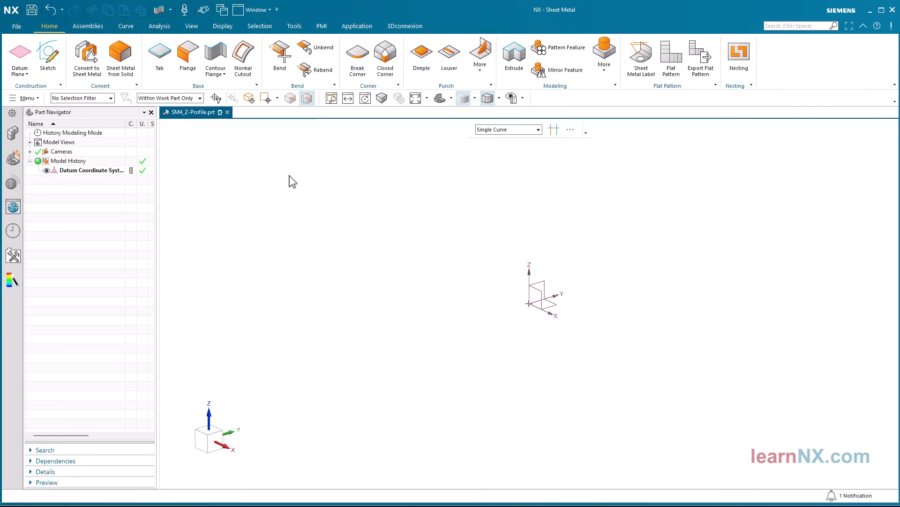
pyautogui.middleClick(388, 245)
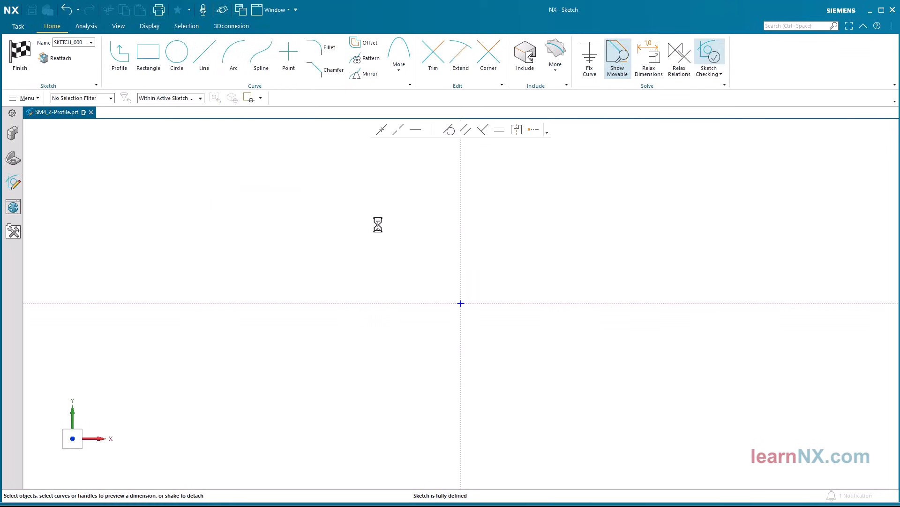
pyautogui.click(124, 64)
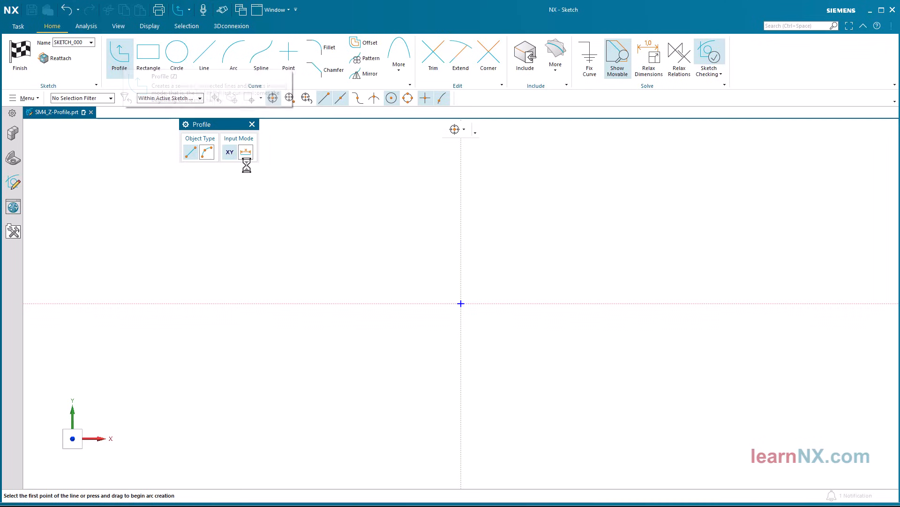
pyautogui.click(462, 304)
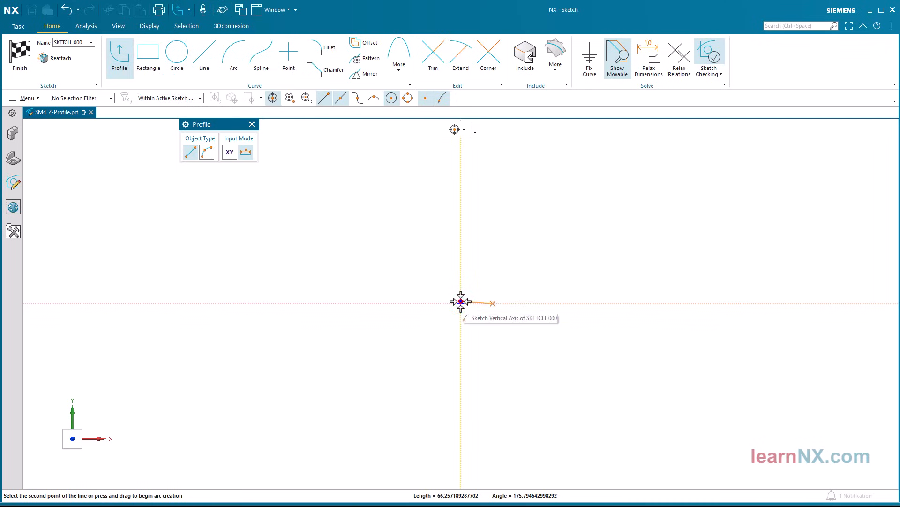
pyautogui.click(461, 204)
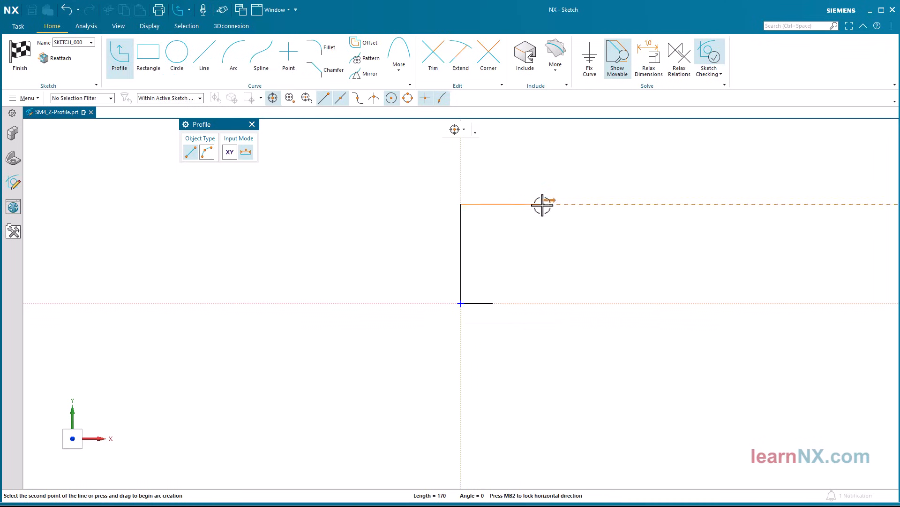
pyautogui.click(543, 204)
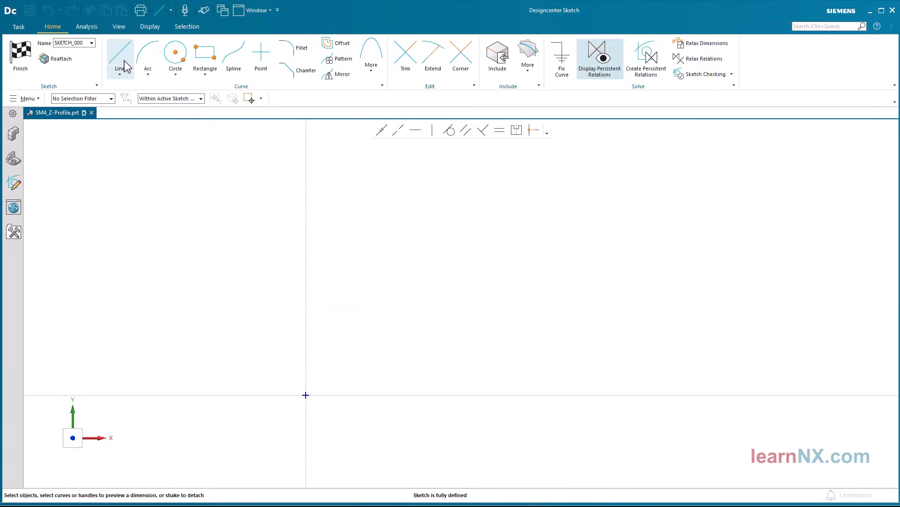
# Sketch an open seven-line chain: a short horizontal line to the origin, up, across, slanted down, about 75 mm across, up, and back about 30 mm
pyautogui.click(124, 66)
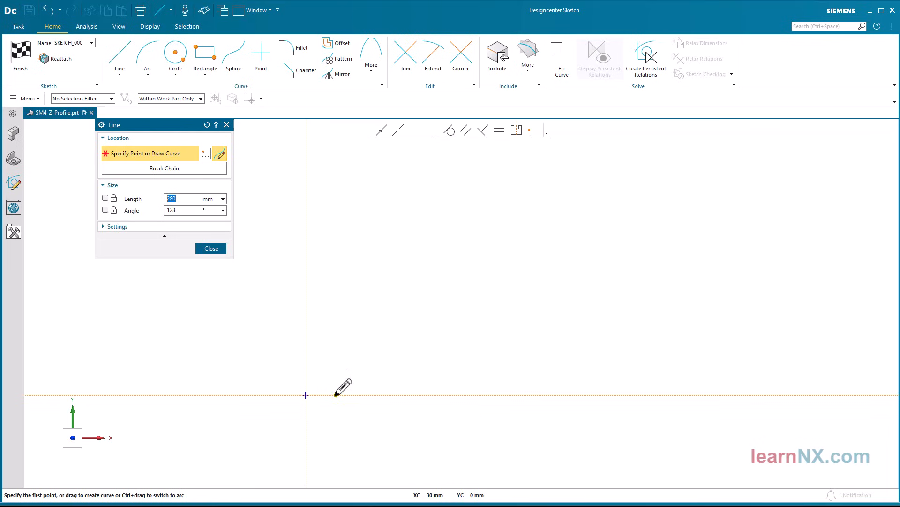
pyautogui.click(306, 395)
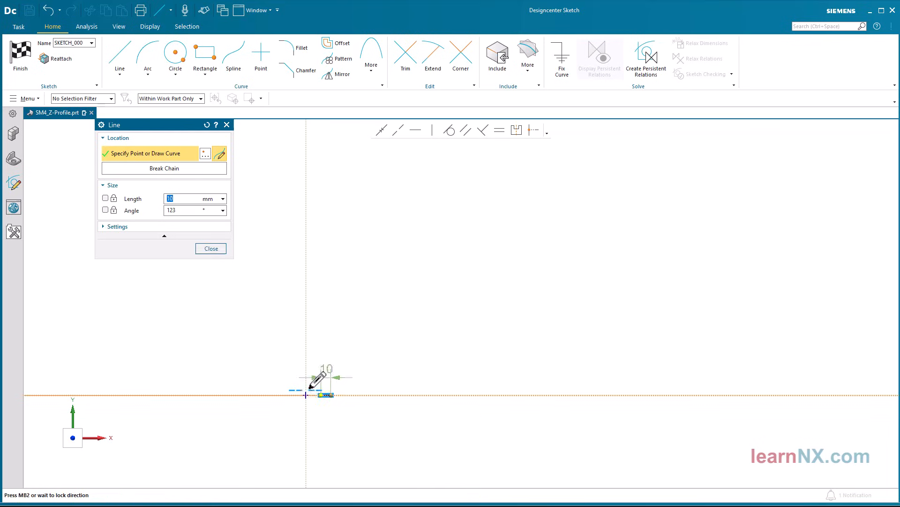
pyautogui.click(306, 304)
pyautogui.click(386, 304)
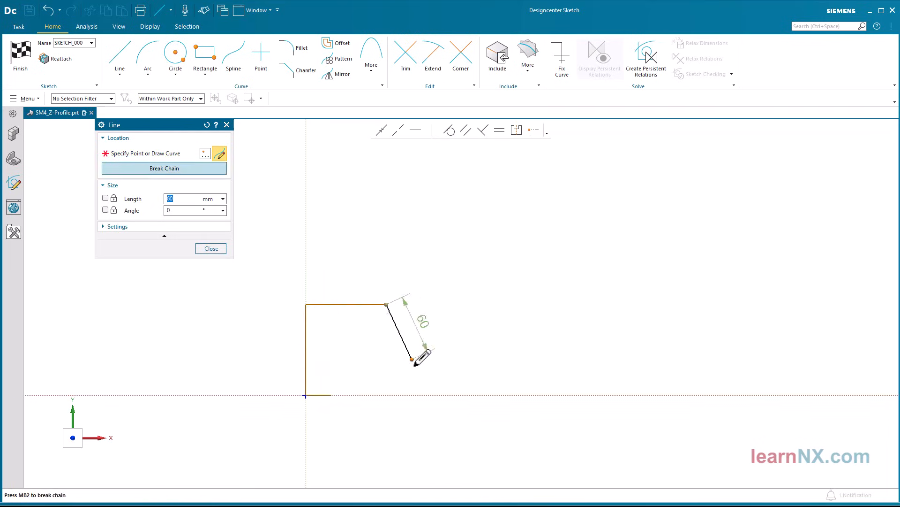
pyautogui.click(428, 385)
pyautogui.click(503, 385)
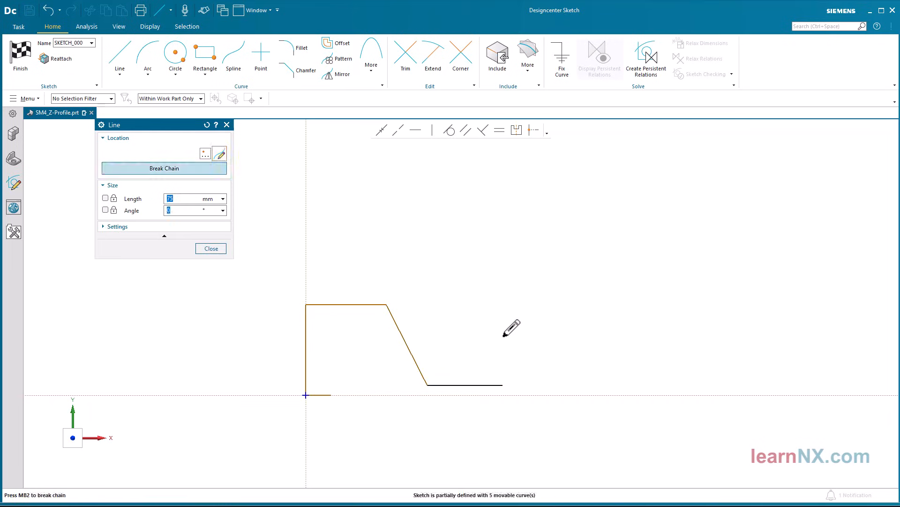
pyautogui.click(502, 314)
pyautogui.click(472, 314)
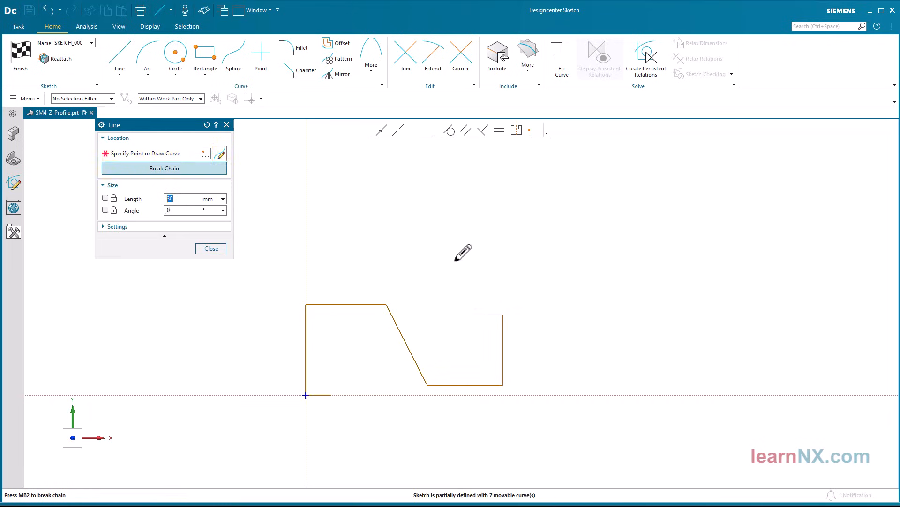
pyautogui.middleClick(441, 246)
pyautogui.middleClick(441, 246)
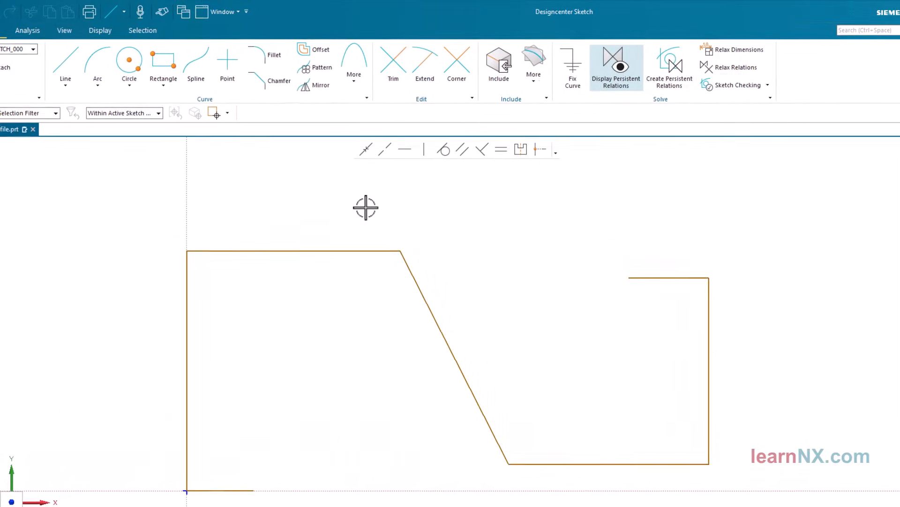
# Offset the chain's short end line, adjoining vertical line, lower horizontal line and slanted line outward by 5 mm with a dimension
pyautogui.click(314, 56)
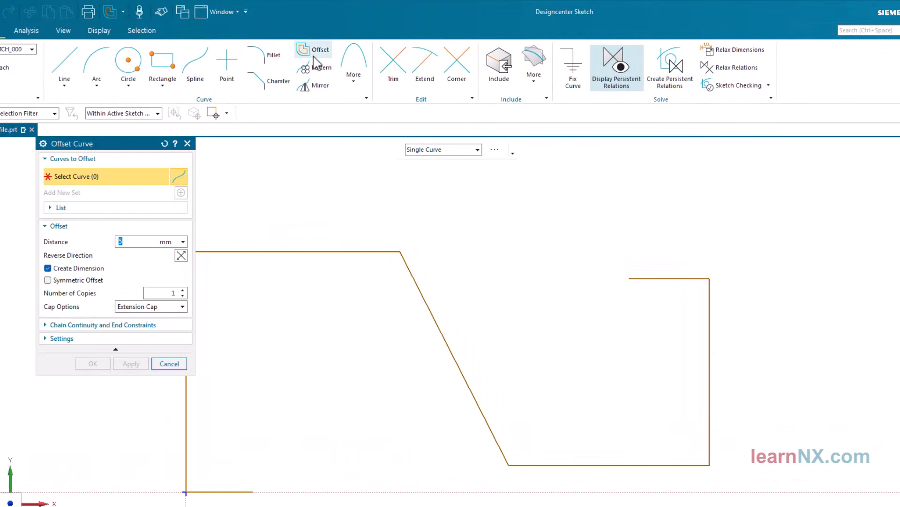
pyautogui.click(653, 279)
pyautogui.click(709, 328)
pyautogui.click(686, 466)
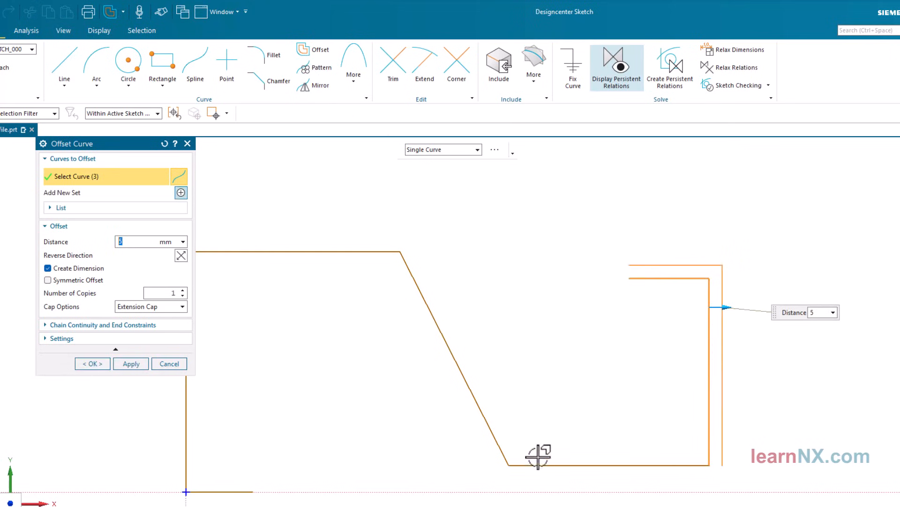
pyautogui.click(493, 441)
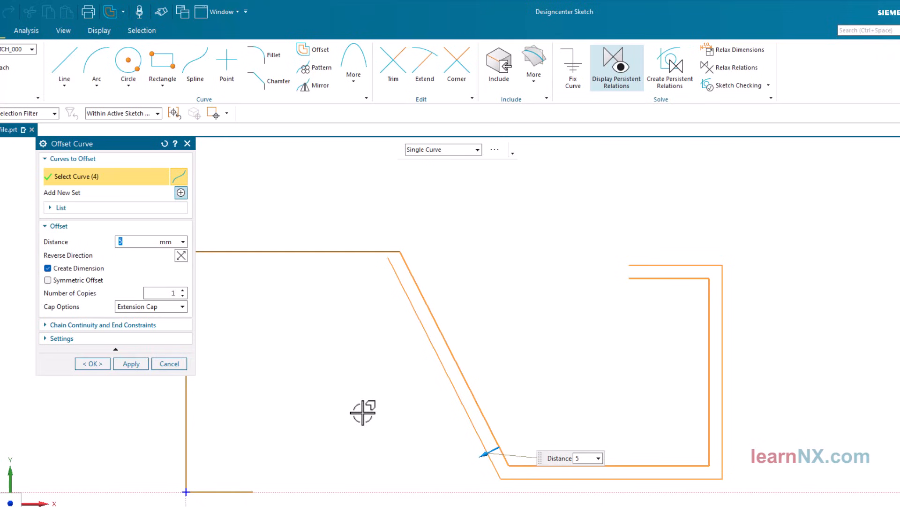
pyautogui.click(94, 364)
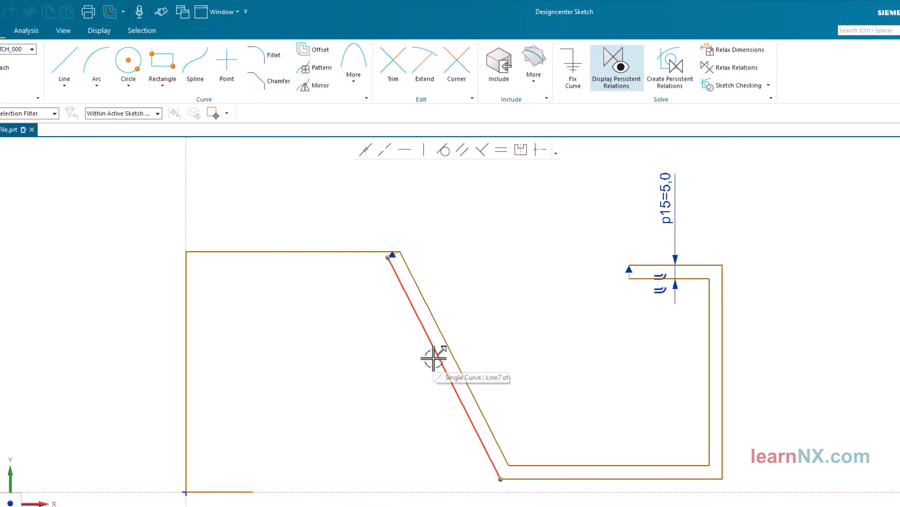
# Convert the offset chain's outer slanted, lower, vertical and short end lines to reference curves, and finish the section sketch
pyautogui.click(431, 359)
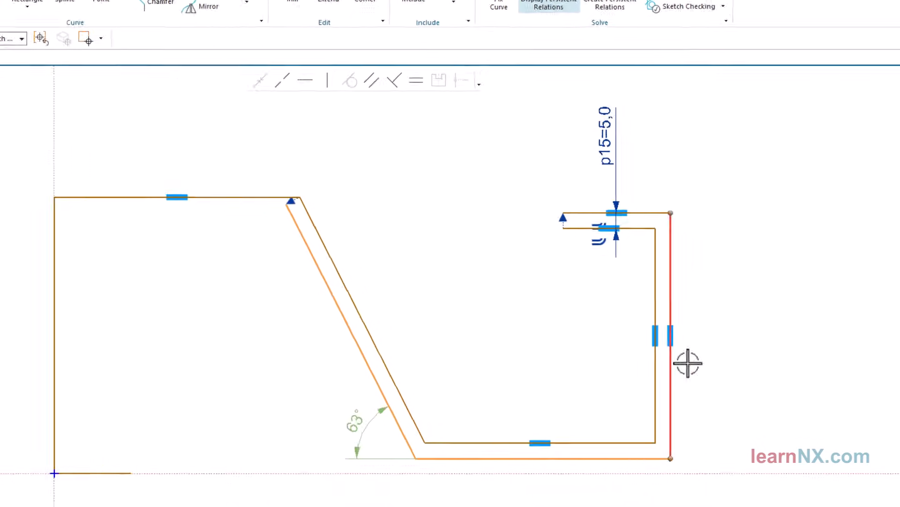
pyautogui.click(706, 261)
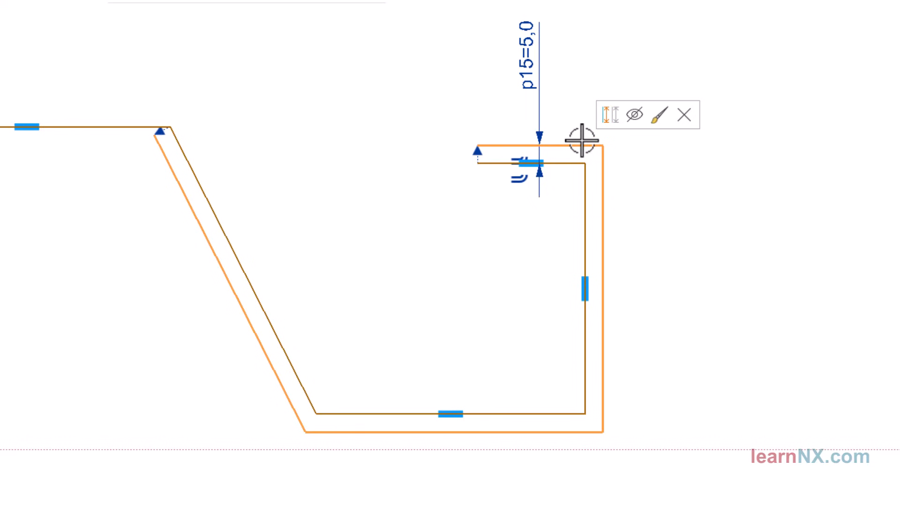
pyautogui.click(607, 116)
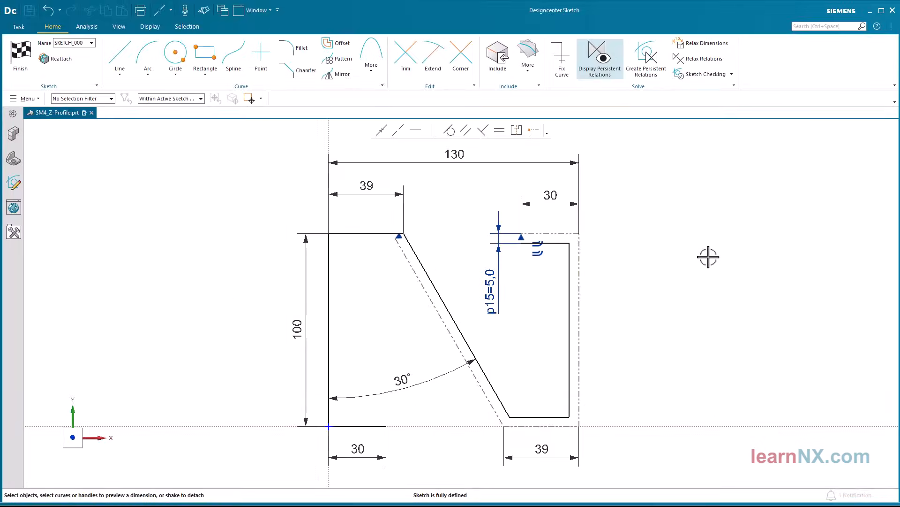
pyautogui.click(21, 51)
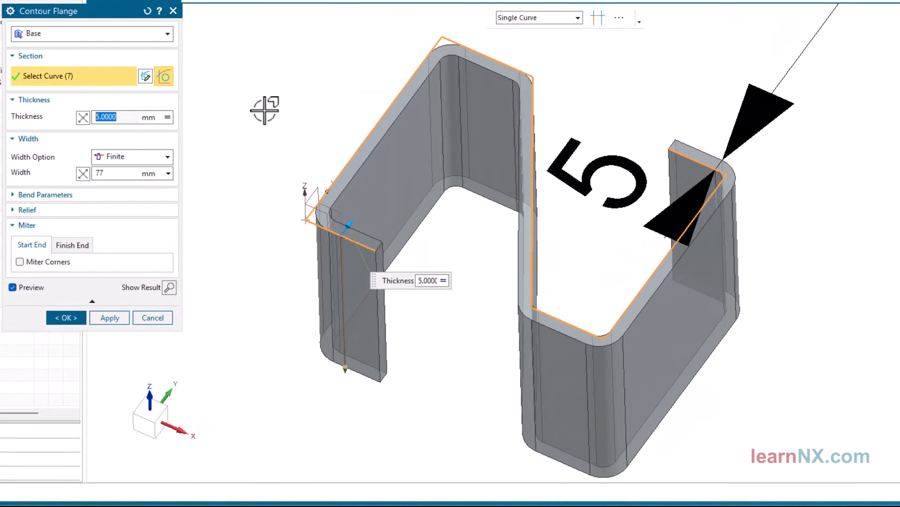
# Reverse the base contour flange's width direction to run upward, define its finite width by a new expression L, and create it
pyautogui.click(83, 173)
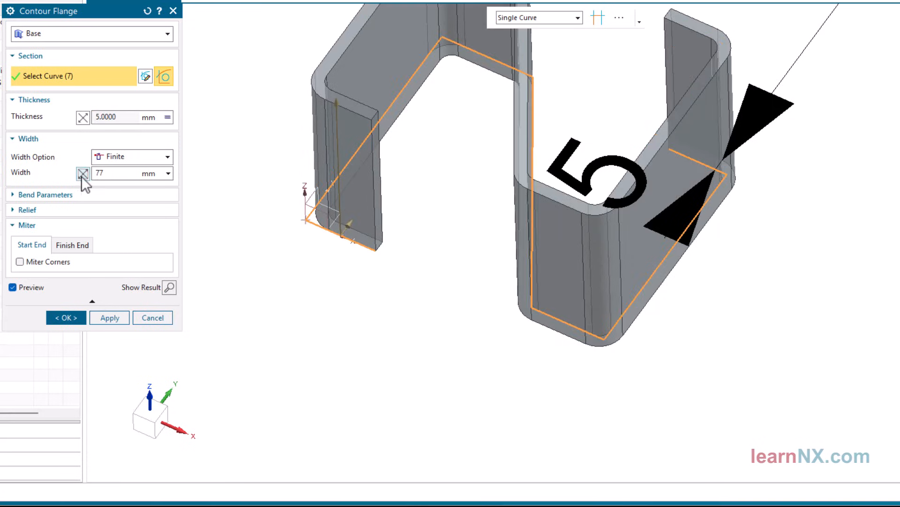
pyautogui.doubleClick(127, 172)
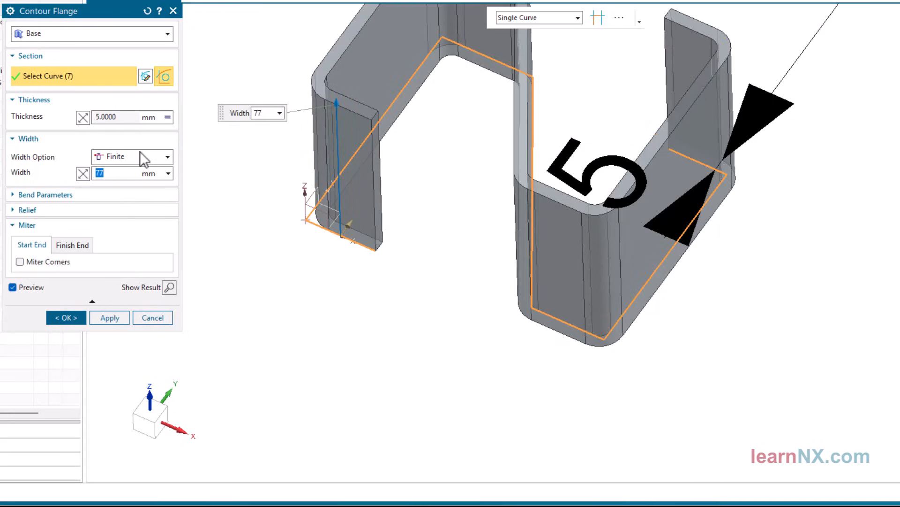
pyautogui.write('L')
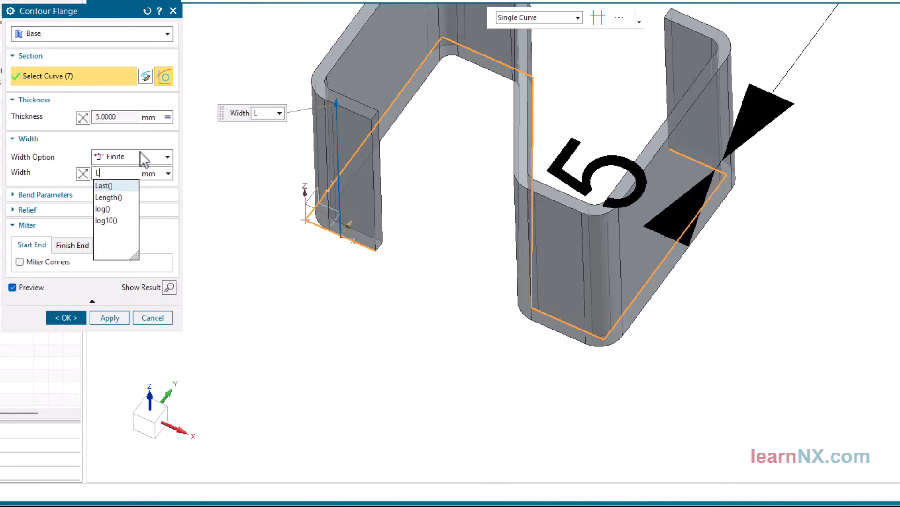
pyautogui.write('=')
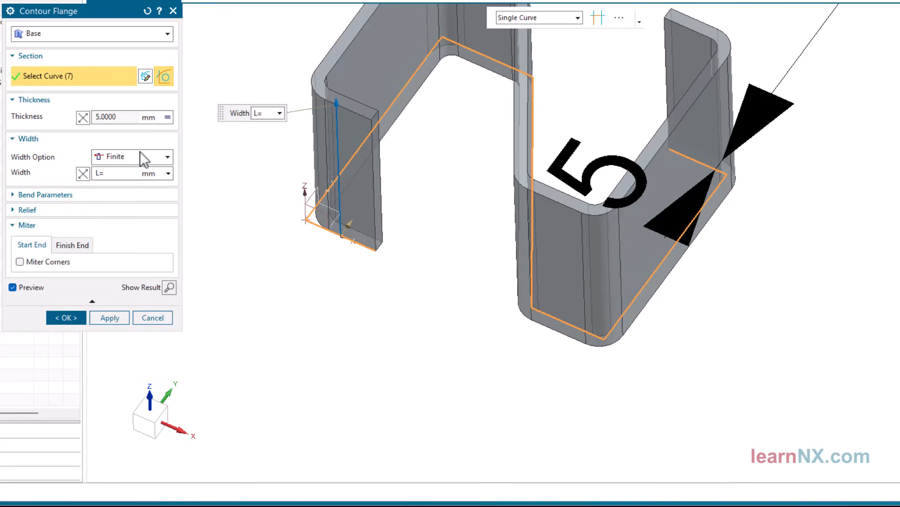
pyautogui.write('1500')
pyautogui.press('Return')
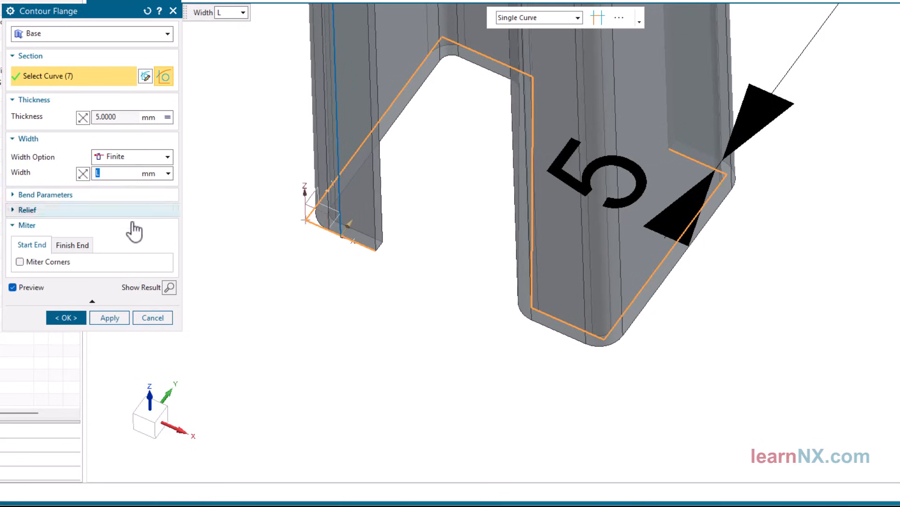
pyautogui.click(66, 317)
pyautogui.hotkey('ctrl', 'f')
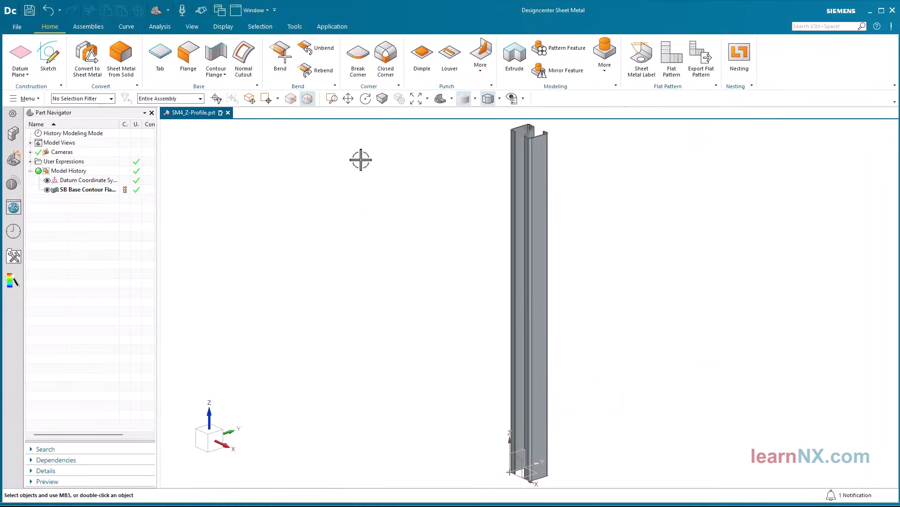
# Add a full-width 25 mm flange at 90° to the bottom edge of the profile's outer side face
pyautogui.click(189, 58)
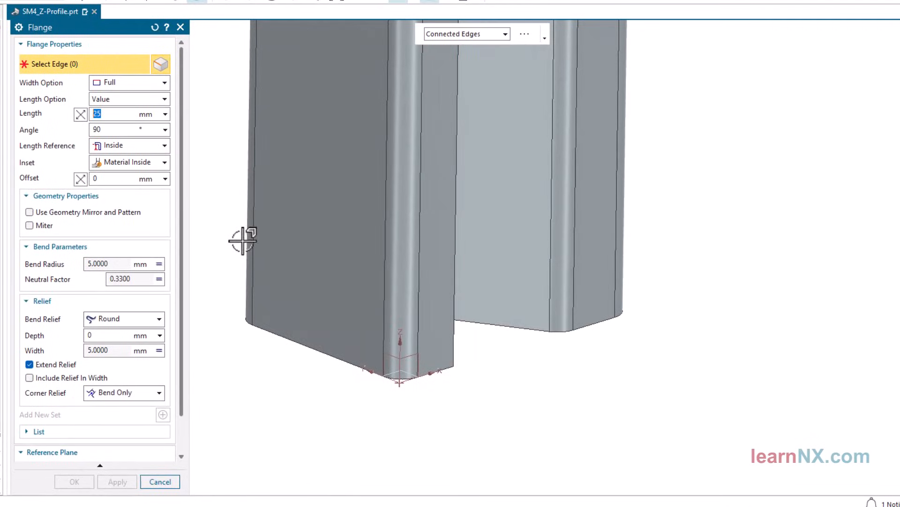
pyautogui.click(263, 330)
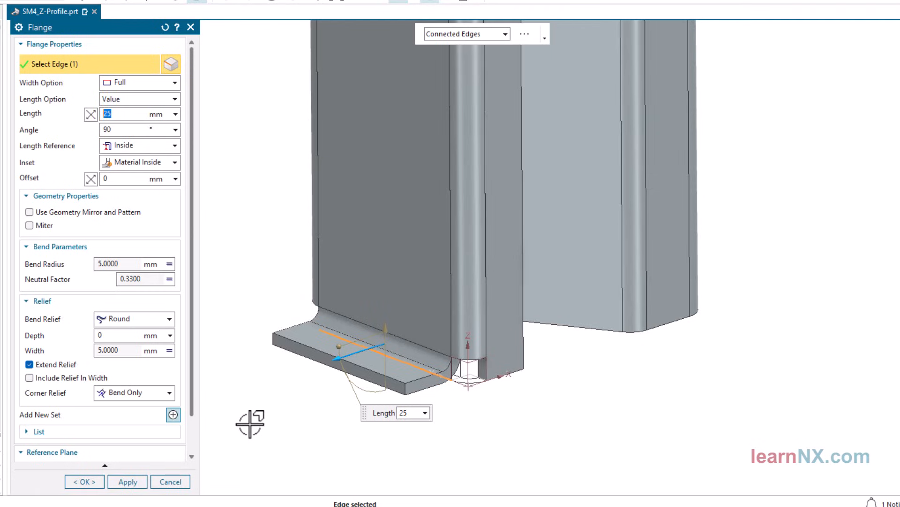
pyautogui.click(84, 481)
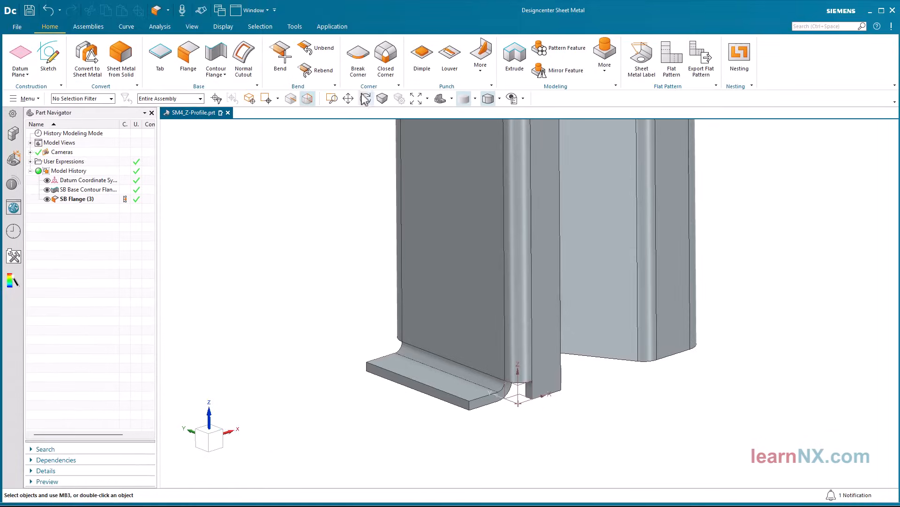
# Round both outer corners of the bottom flange with a Break Corner blend of radius 10 mm
pyautogui.click(361, 66)
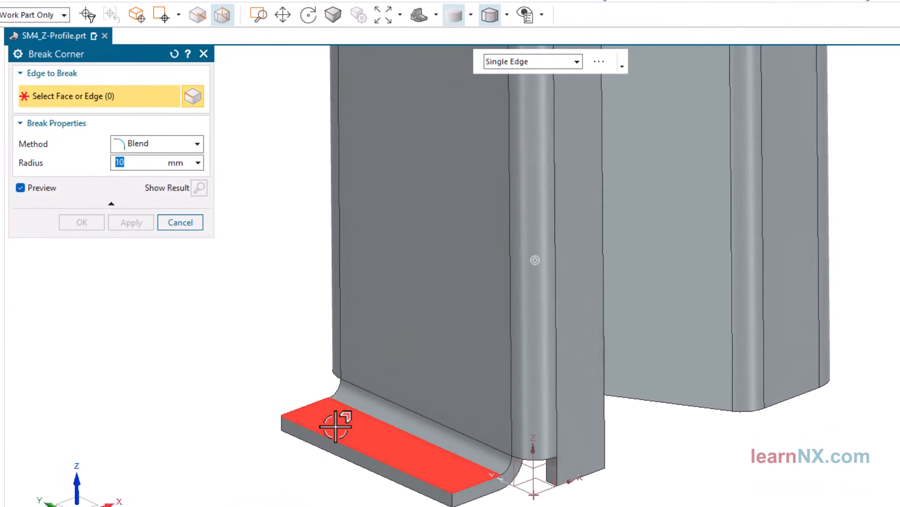
pyautogui.click(384, 374)
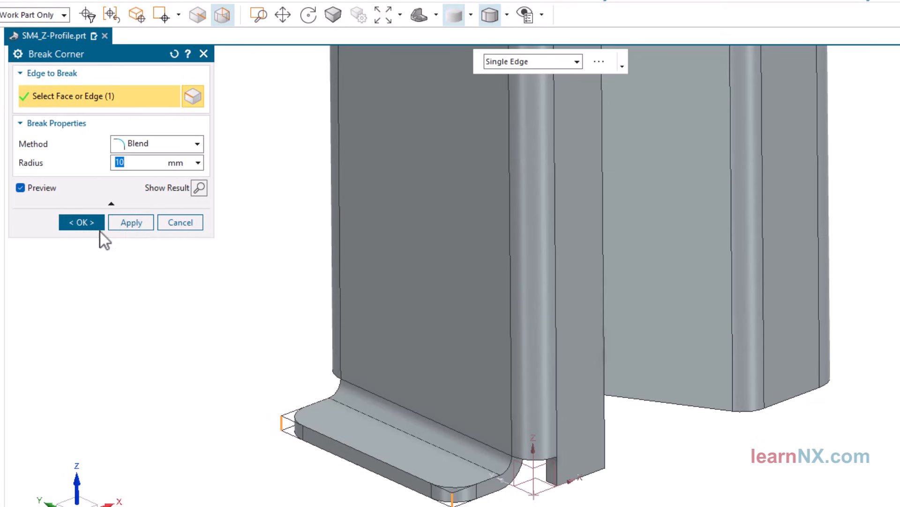
pyautogui.click(78, 223)
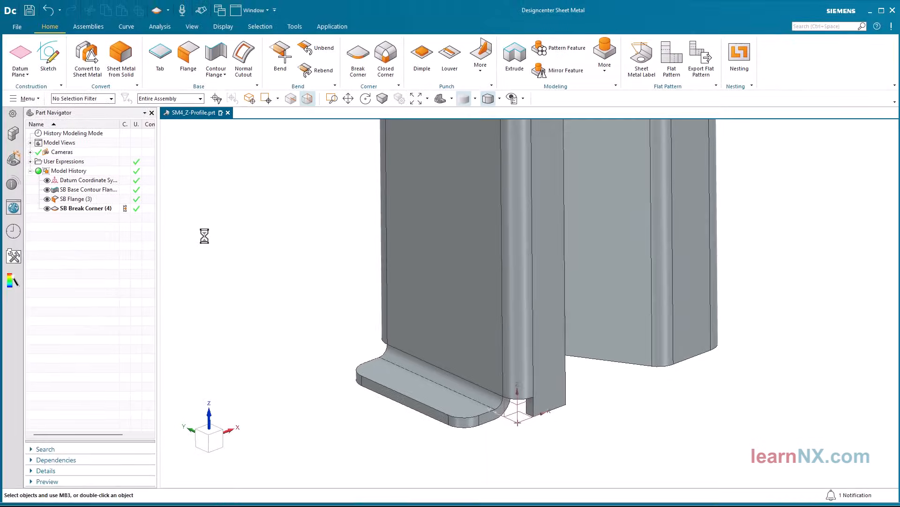
# Cut two M8 ISO screw clearance holes with normal fit through the flange, centred on its rounded corners
pyautogui.click(605, 61)
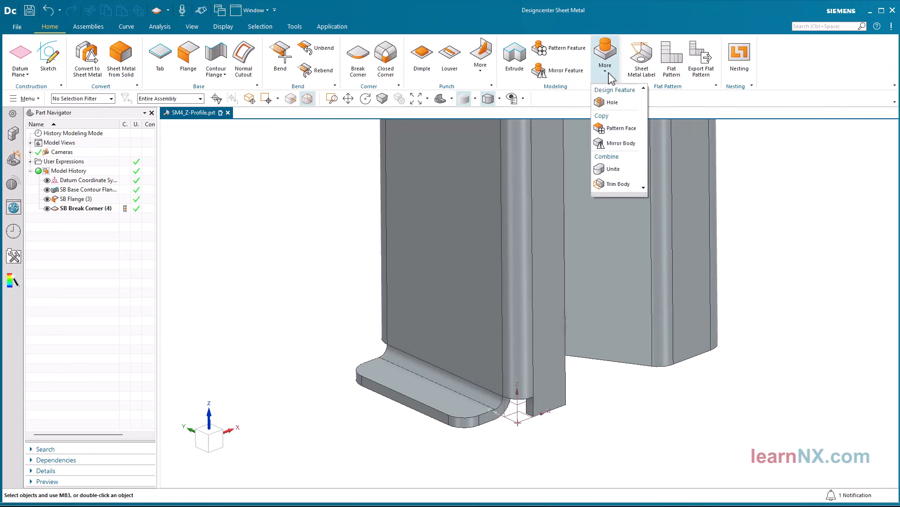
pyautogui.click(612, 103)
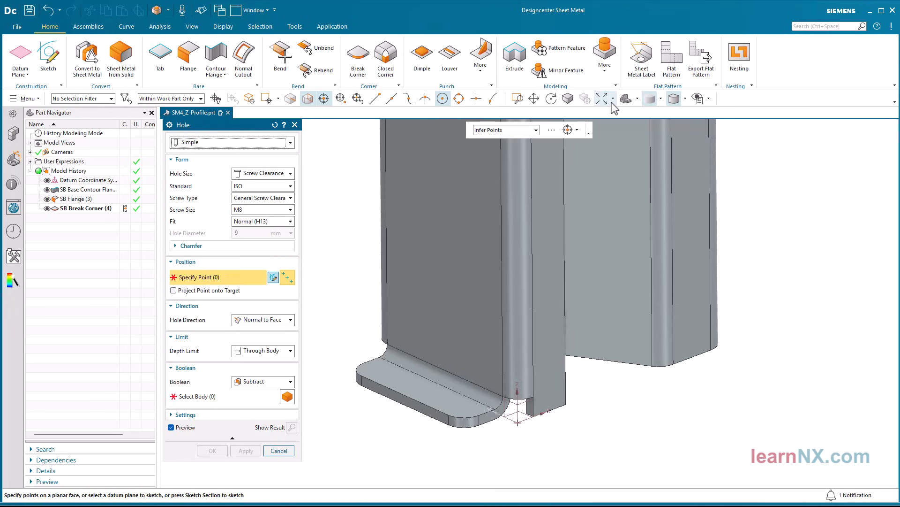
pyautogui.scroll(5, 356, 303)
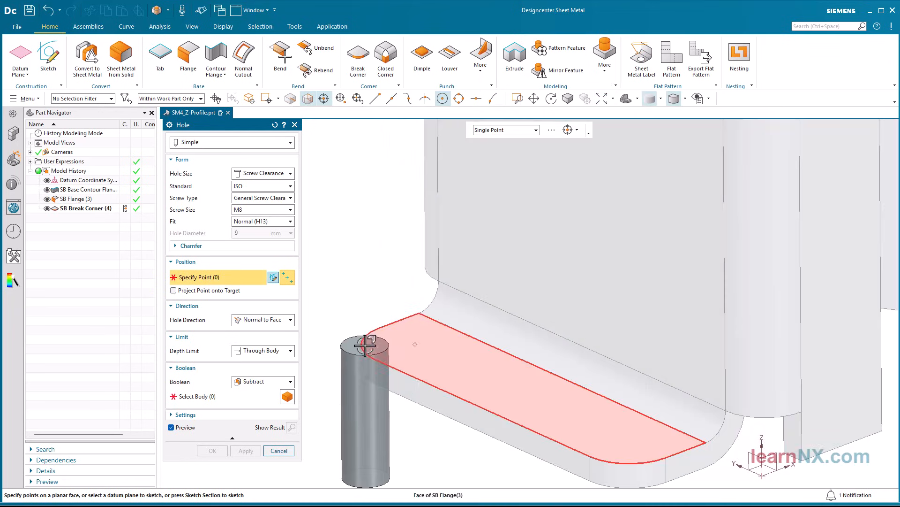
pyautogui.click(361, 346)
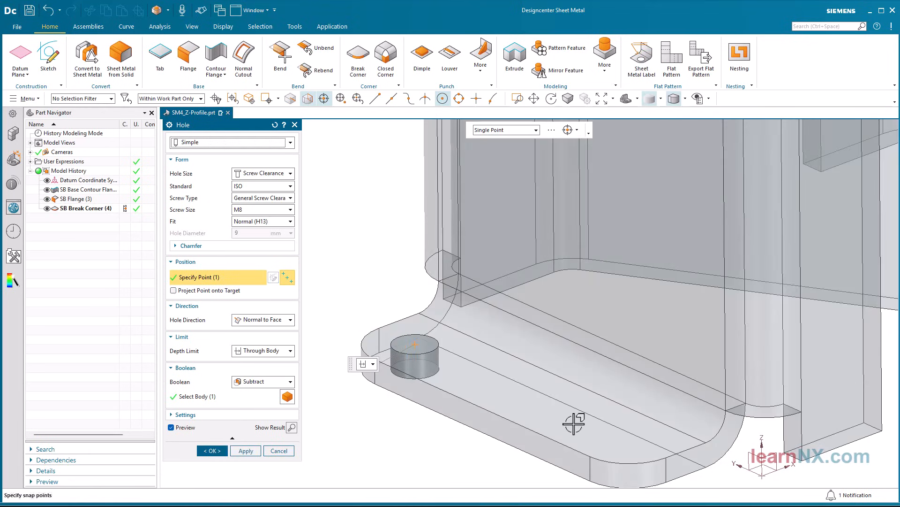
pyautogui.click(604, 457)
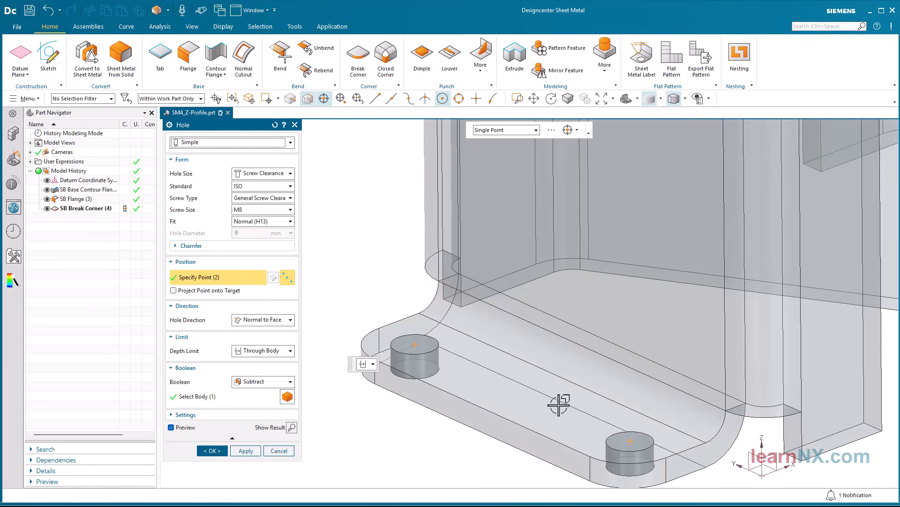
pyautogui.click(212, 450)
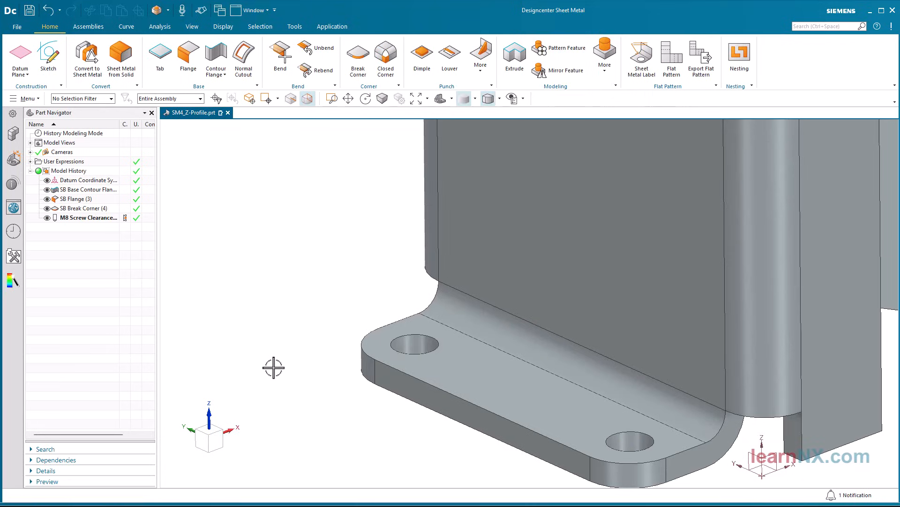
# Mirror the flange, its broken corners and the M8 holes to the opposite side, about a plane midway between the outer side faces
pyautogui.click(562, 71)
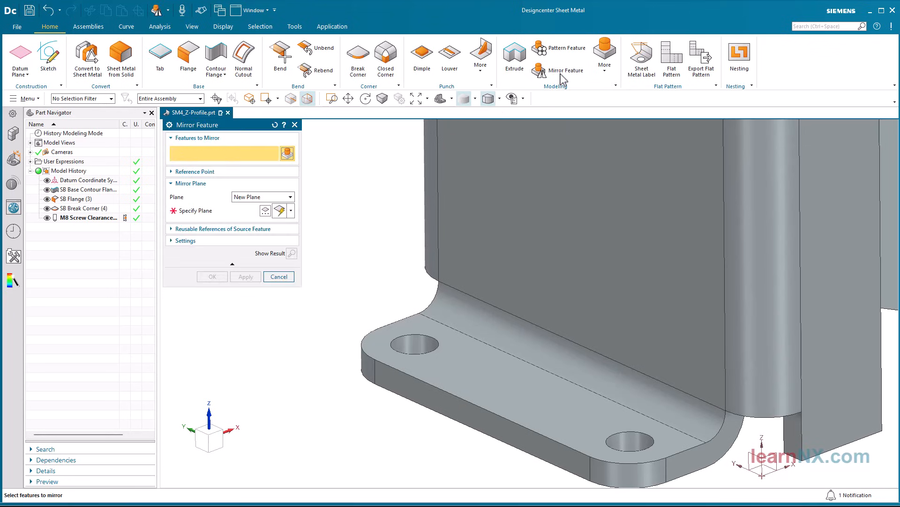
pyautogui.click(79, 200)
pyautogui.keyDown('shift'); pyautogui.click(82, 218); pyautogui.keyUp('shift')
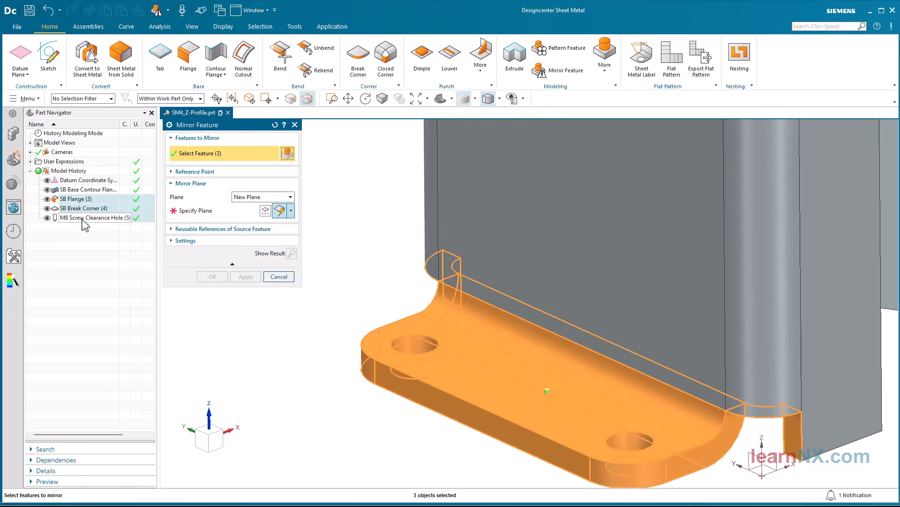
pyautogui.click(228, 211)
pyautogui.scroll(-5, 376, 251)
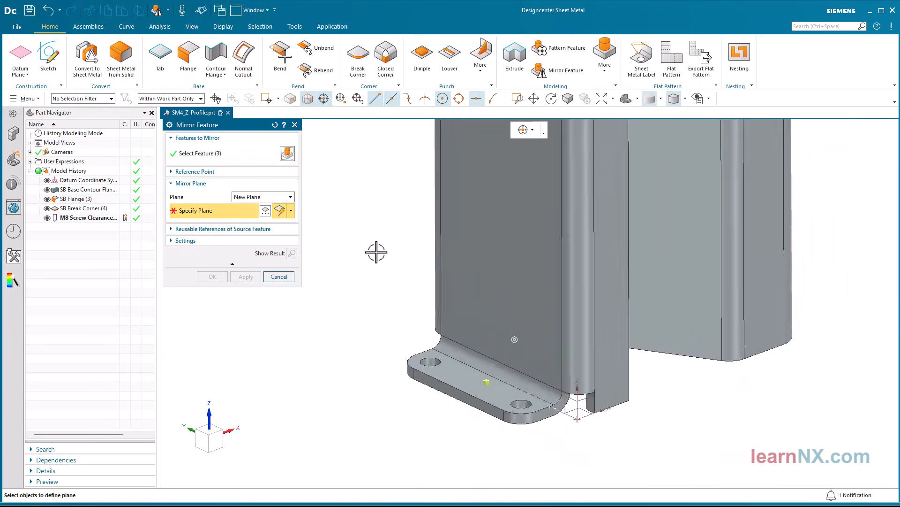
pyautogui.click(479, 294)
pyautogui.moveTo(577, 311); pyautogui.dragTo(682, 321, button='middle')
pyautogui.click(252, 278)
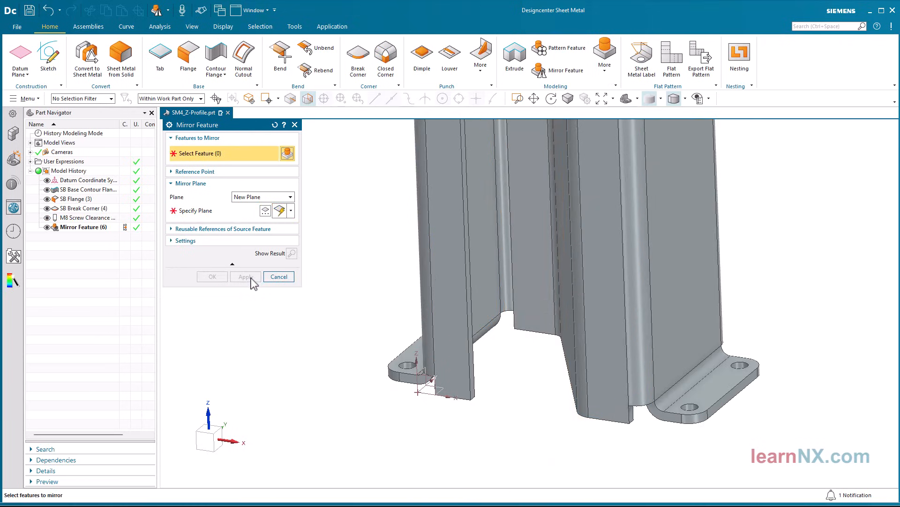
# Mirror the flange, break corner, holes and first mirror feature to the other end, about a plane midway between the profile's end faces
pyautogui.click(72, 199)
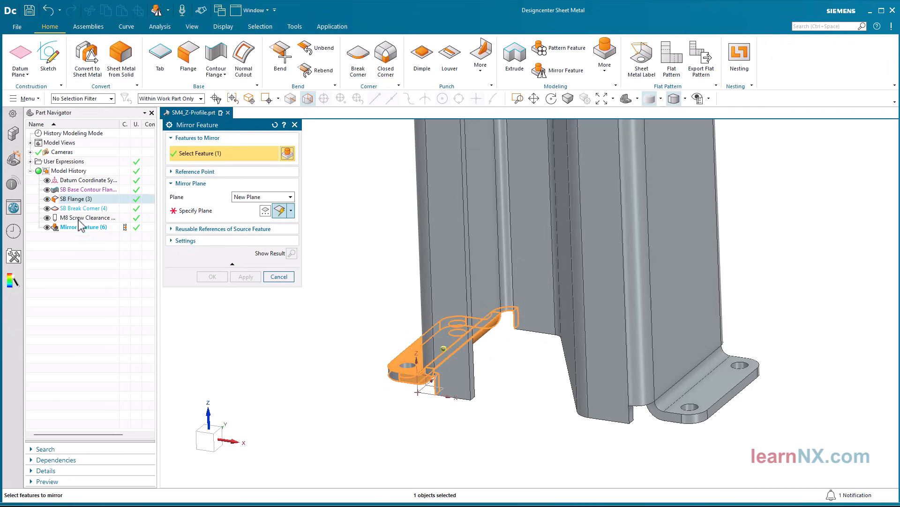
pyautogui.keyDown('shift'); pyautogui.click(91, 227); pyautogui.keyUp('shift')
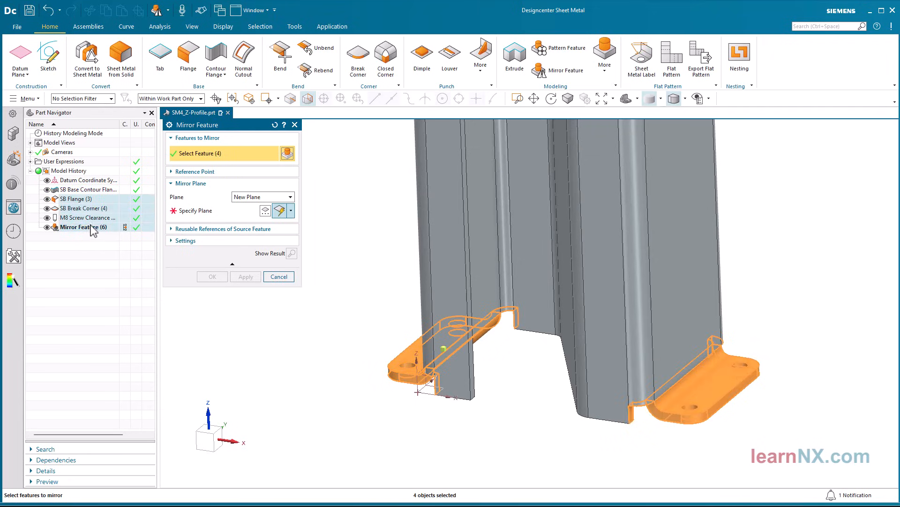
pyautogui.click(214, 211)
pyautogui.moveTo(524, 291); pyautogui.dragTo(479, 377, button='middle')
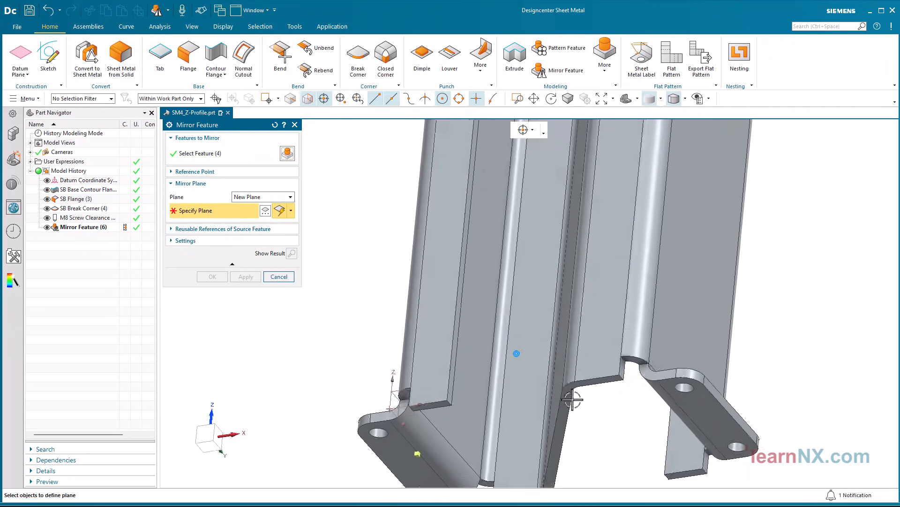
pyautogui.click(565, 404)
pyautogui.moveTo(564, 403); pyautogui.dragTo(533, 361, button='middle')
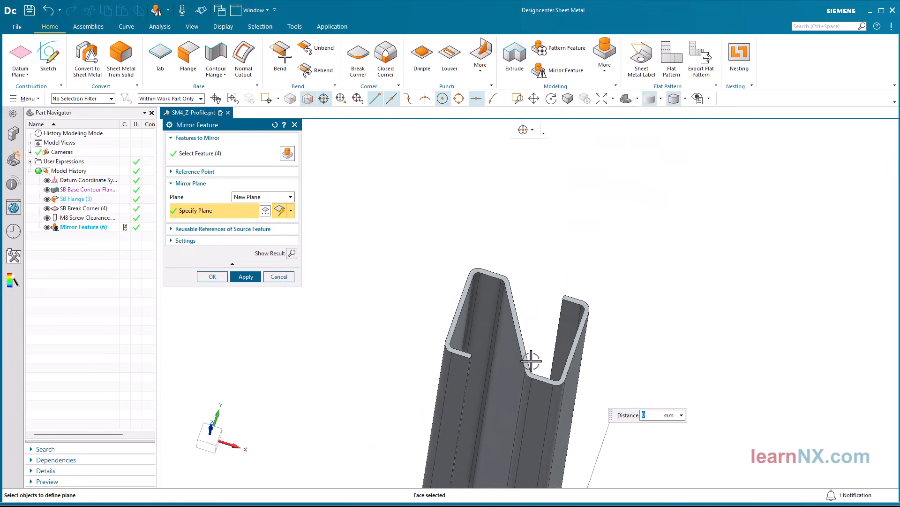
pyautogui.click(527, 357)
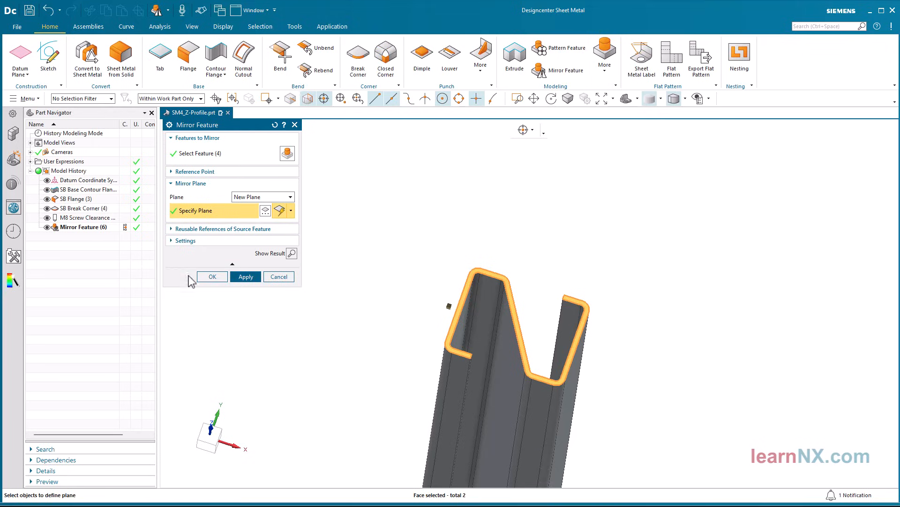
pyautogui.click(214, 277)
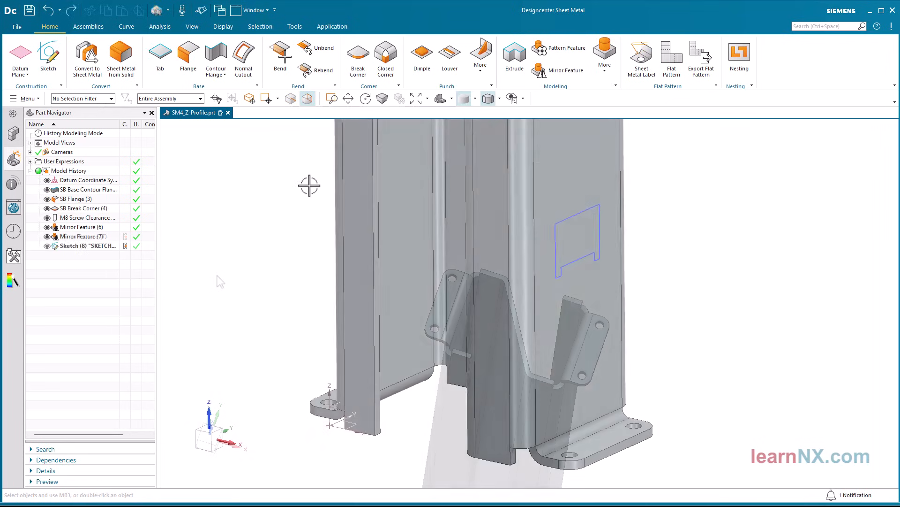
# Extrude the sketched window inward with a reversed direction and Through All limit, subtracting it from the Z-profile
pyautogui.click(515, 55)
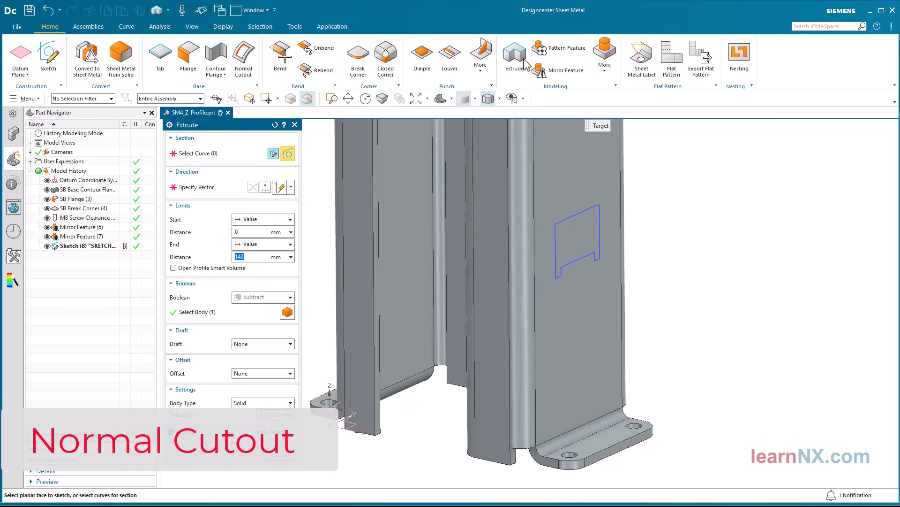
pyautogui.click(557, 221)
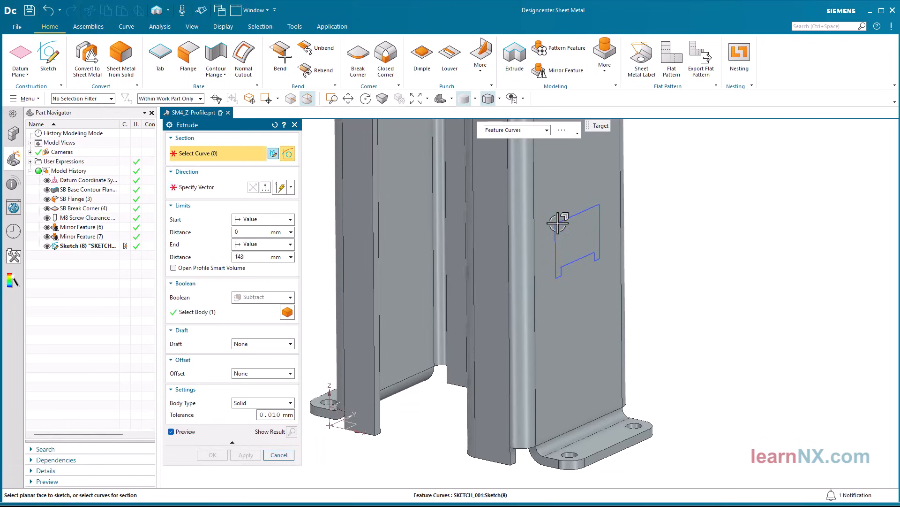
pyautogui.click(253, 186)
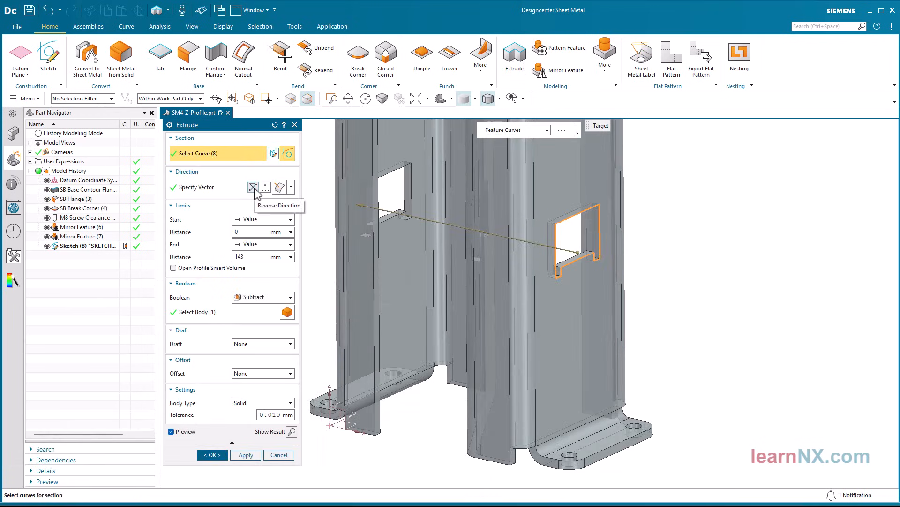
pyautogui.click(287, 244)
pyautogui.click(257, 320)
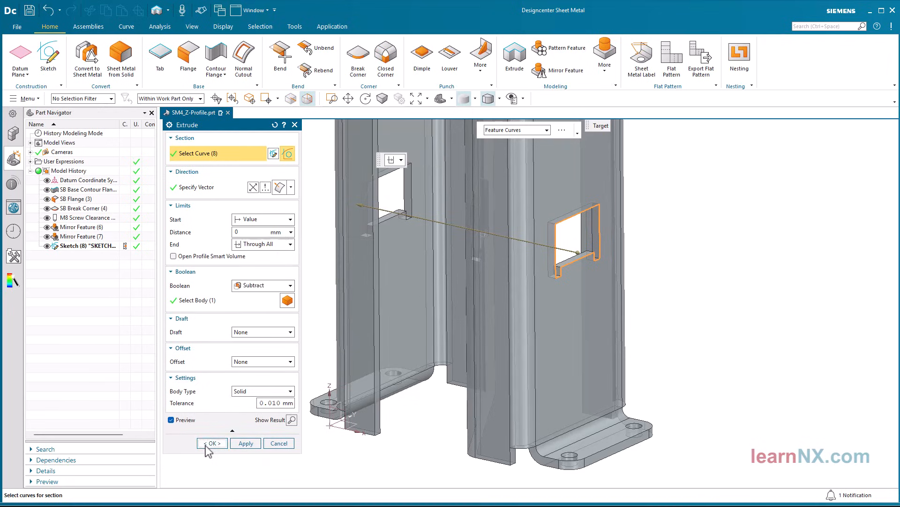
pyautogui.click(210, 442)
# Inspect the walls of the extruded window in a Z-plane section view, and undo the extruded cut
pyautogui.click(192, 27)
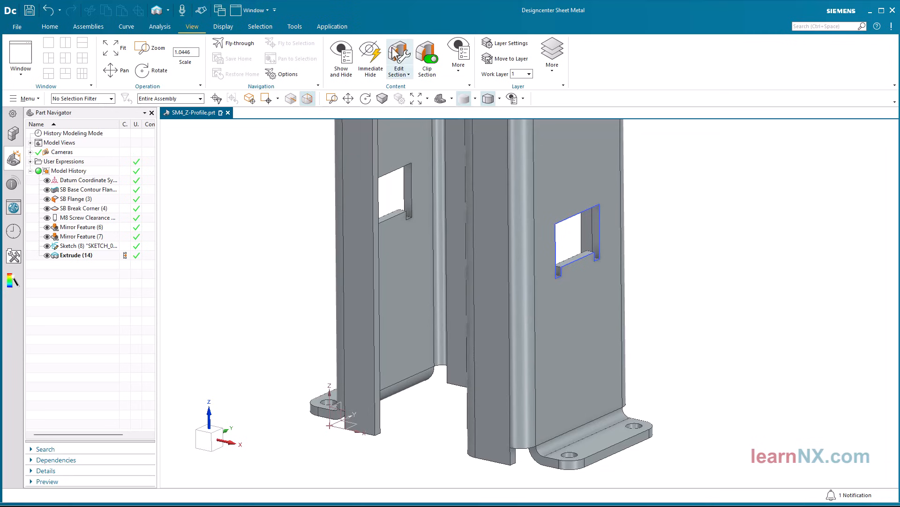
pyautogui.click(426, 58)
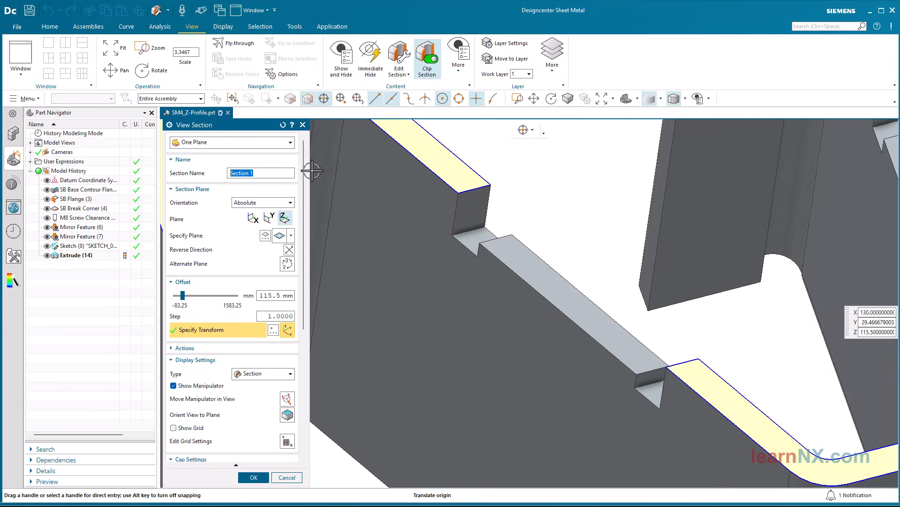
pyautogui.click(285, 478)
pyautogui.scroll(-5, 309, 392)
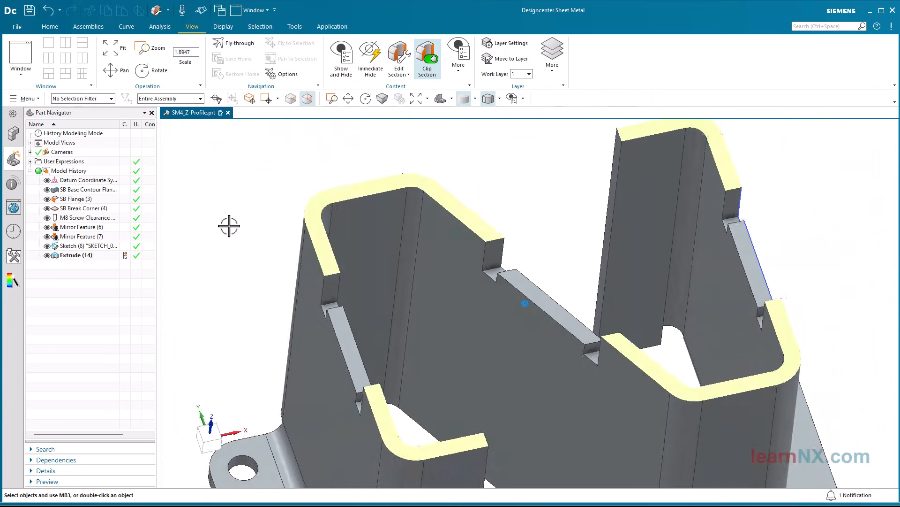
pyautogui.hotkey('ctrl', 'z')
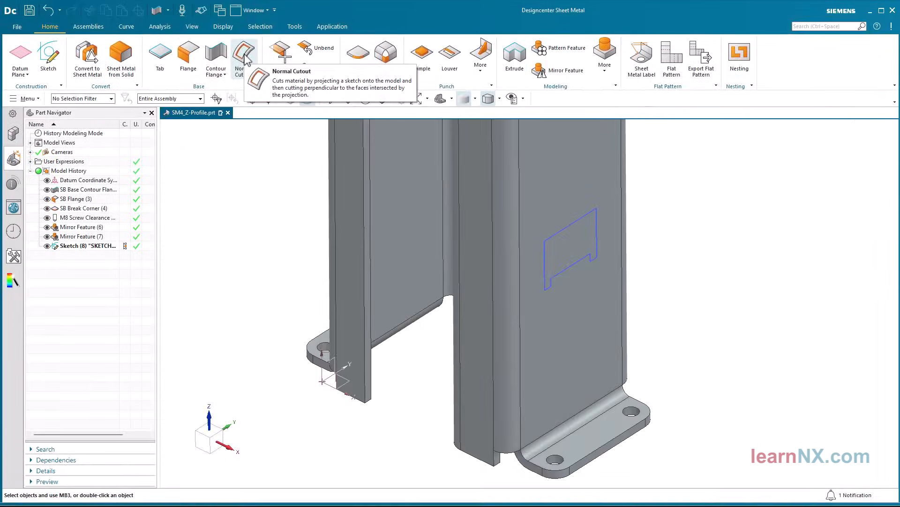
# Cut the sketched window through all walls of the profile with a Normal Cutout using the Thickness method and Through All limit
pyautogui.click(247, 58)
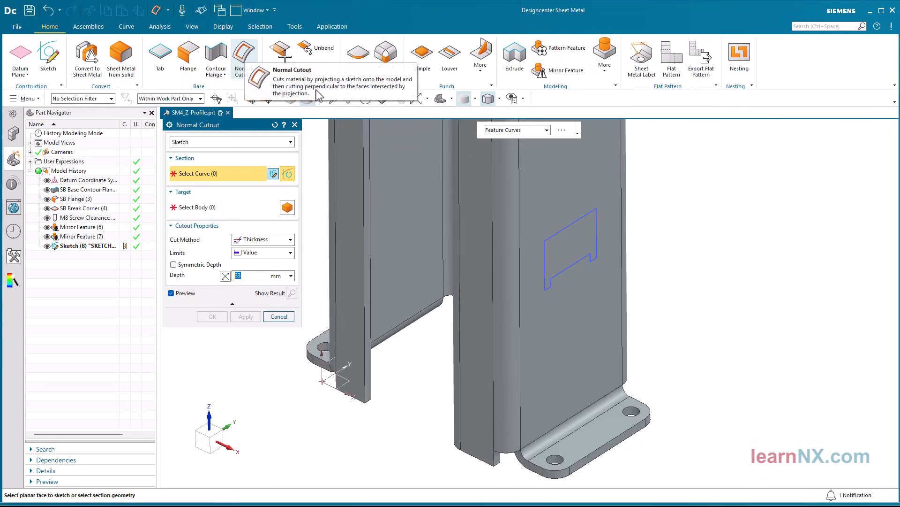
pyautogui.click(584, 216)
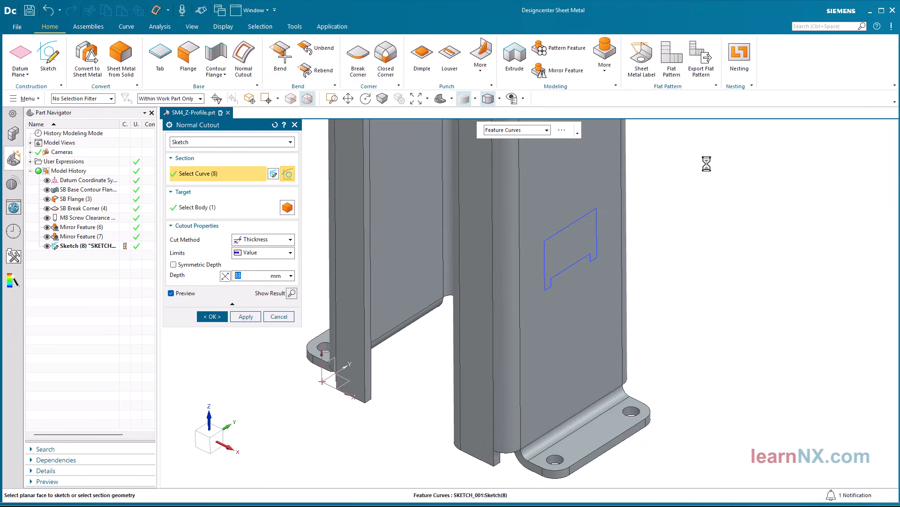
pyautogui.moveTo(706, 163)
pyautogui.mouseDown(button='middle')
pyautogui.moveTo(658, 169)
pyautogui.moveTo(682, 232)
pyautogui.moveTo(722, 245)
pyautogui.mouseUp(button='middle')
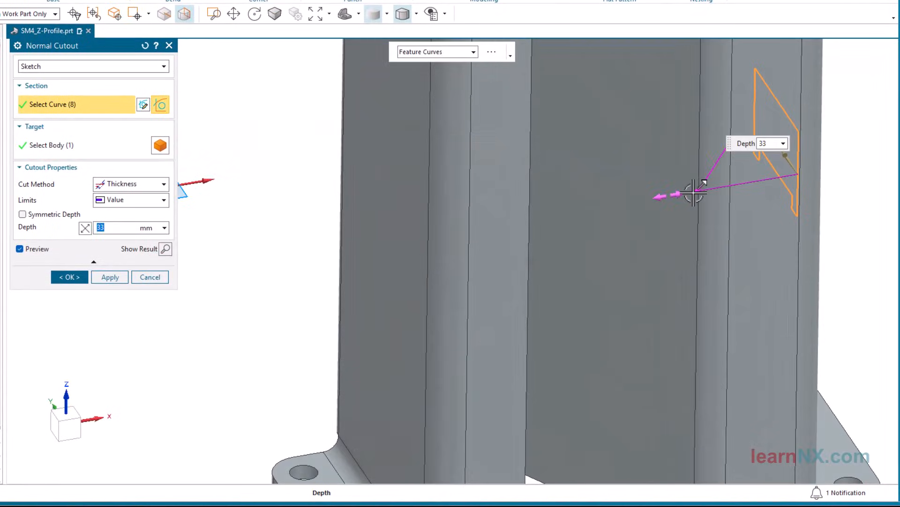
pyautogui.moveTo(694, 192); pyautogui.dragTo(554, 208)
pyautogui.moveTo(554, 209)
pyautogui.mouseDown(button='middle')
pyautogui.moveTo(535, 274)
pyautogui.moveTo(532, 327)
pyautogui.mouseUp(button='middle')
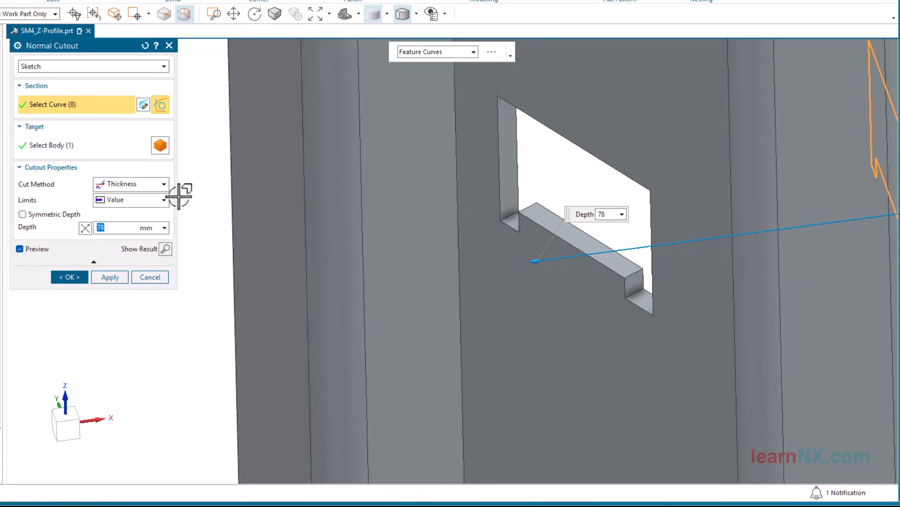
pyautogui.click(163, 200)
pyautogui.click(131, 247)
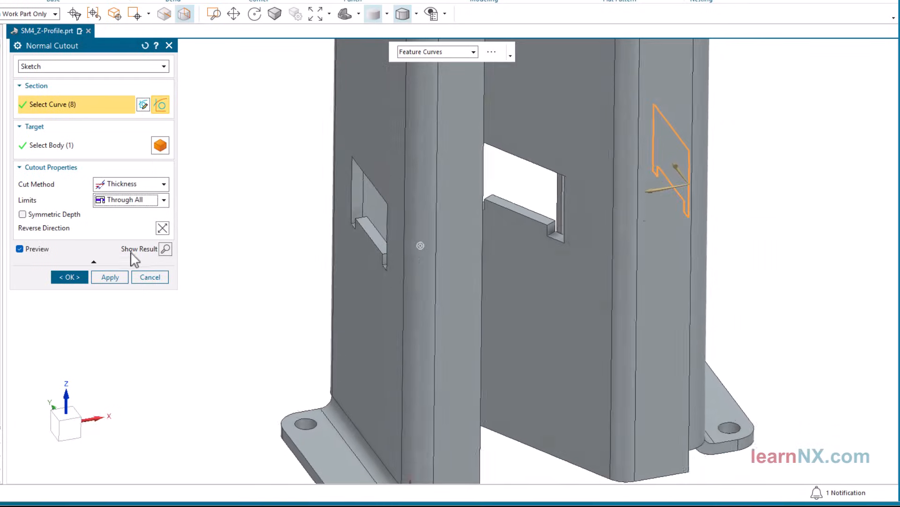
pyautogui.click(68, 277)
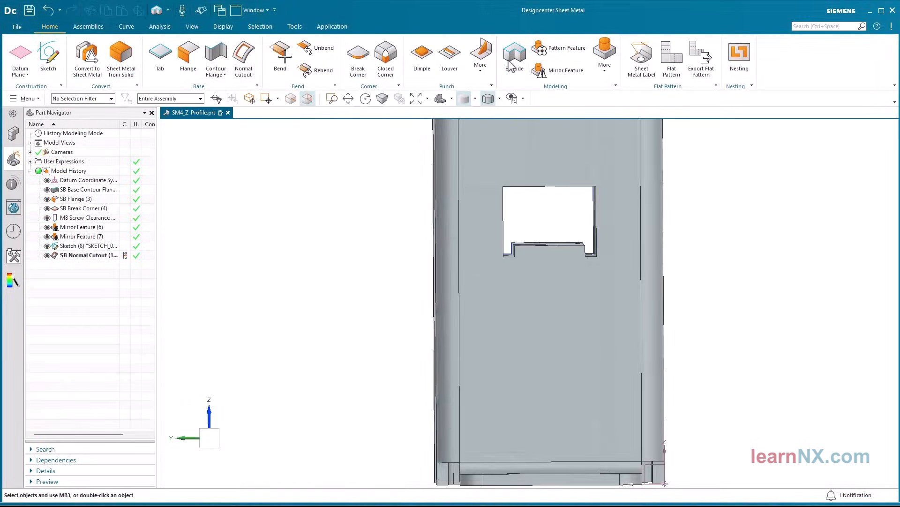
# Extrude the window sketch 143 mm inward in the reversed direction as a separate solid with Boolean set to None
pyautogui.click(515, 56)
pyautogui.moveTo(788, 165)
pyautogui.mouseDown(button='middle')
pyautogui.moveTo(761, 226)
pyautogui.moveTo(686, 223)
pyautogui.mouseUp(button='middle')
pyautogui.click(659, 232)
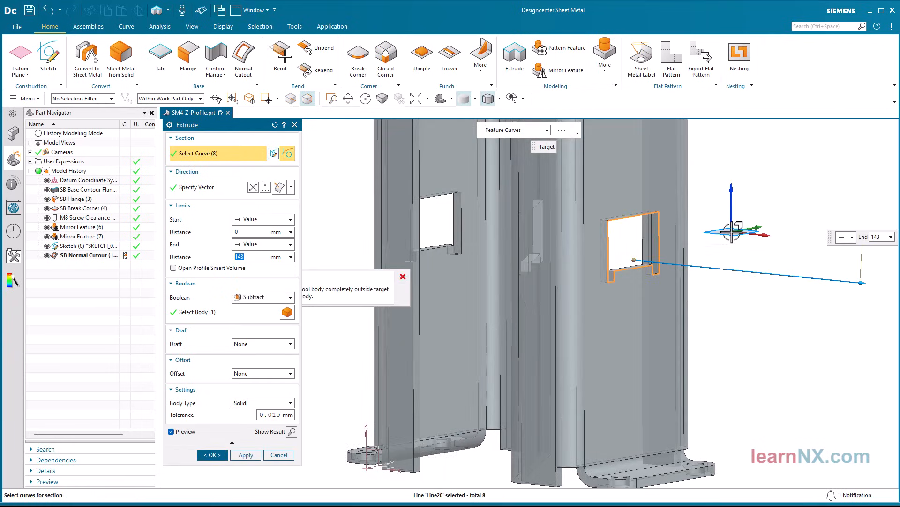
pyautogui.click(253, 187)
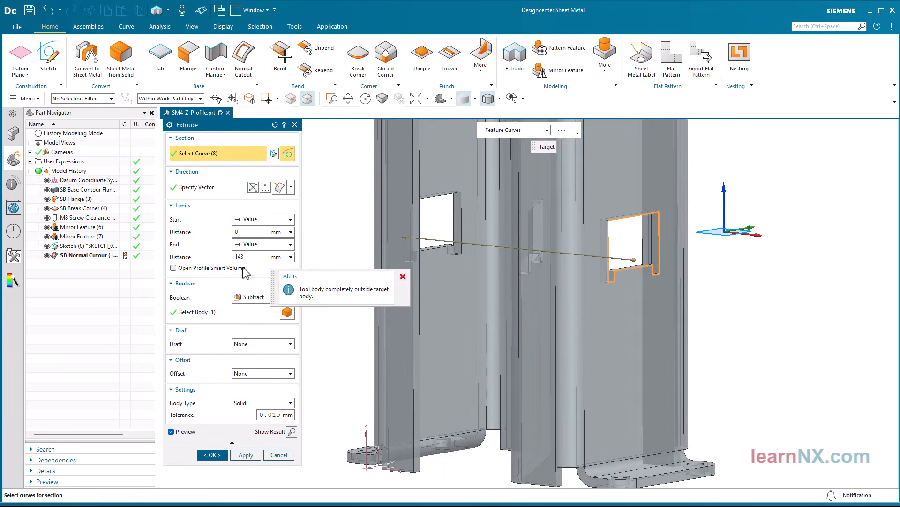
pyautogui.click(255, 297)
pyautogui.click(250, 312)
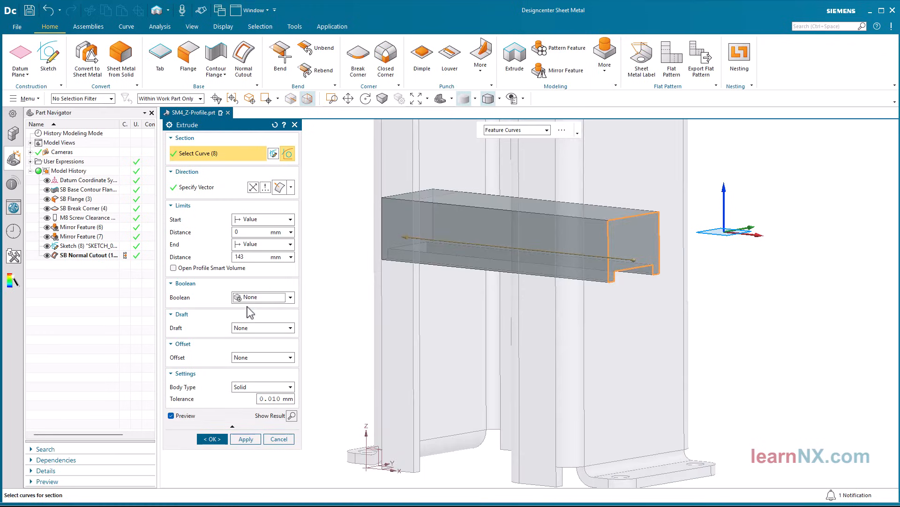
pyautogui.click(212, 438)
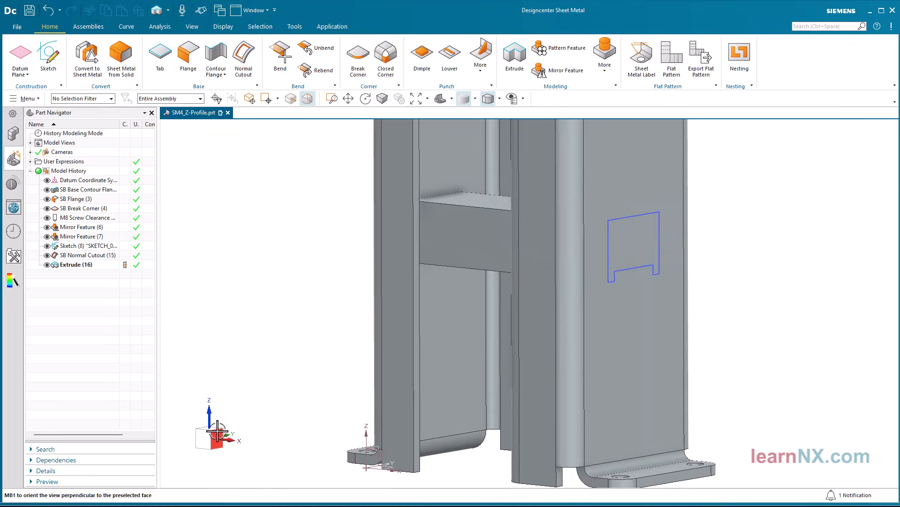
# Clip the model with the section view and open the section for editing to examine how the extruded bar fits the cutouts
pyautogui.click(193, 27)
pyautogui.click(425, 52)
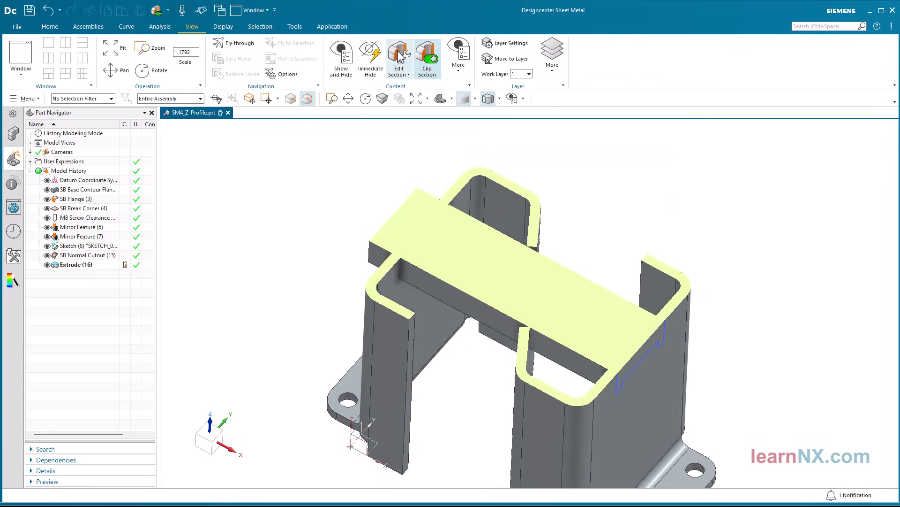
pyautogui.click(399, 58)
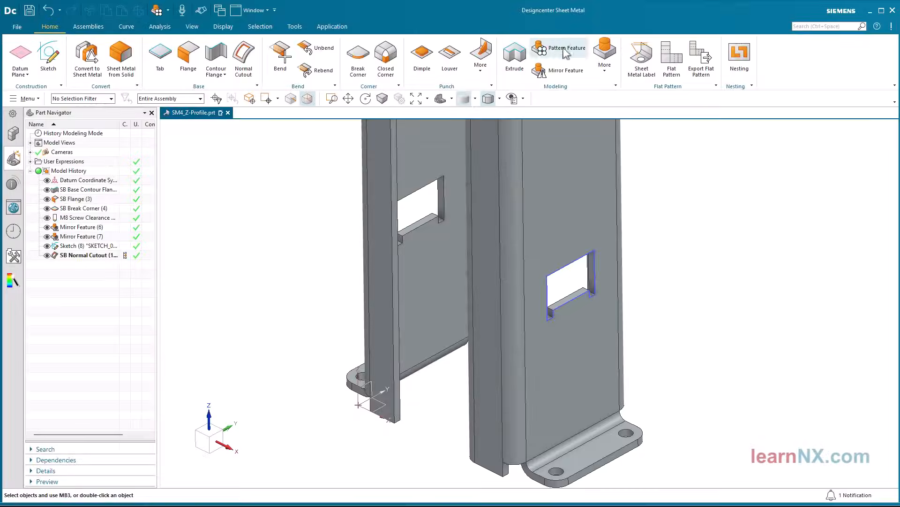
# Set up a linear Pattern Feature of the window sketch and normal cutout along the Z-axis, with Direction 2 disabled
pyautogui.click(567, 48)
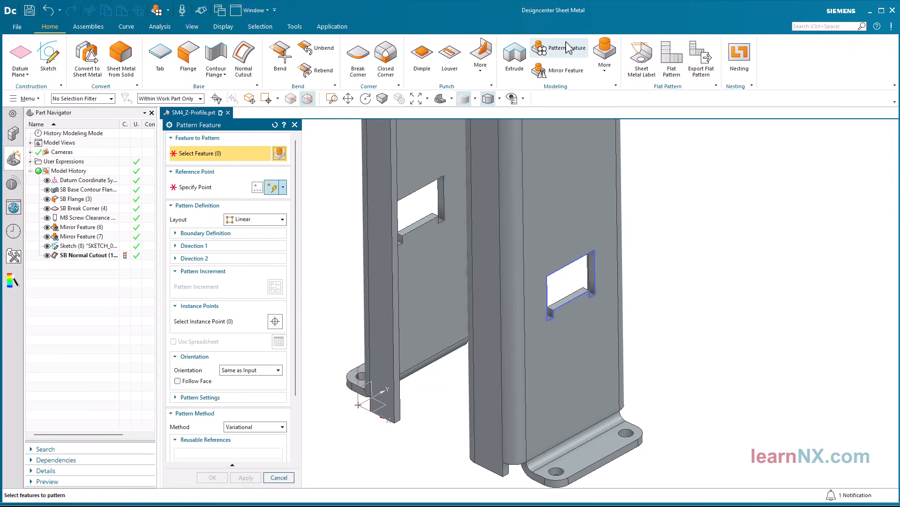
pyautogui.click(92, 254)
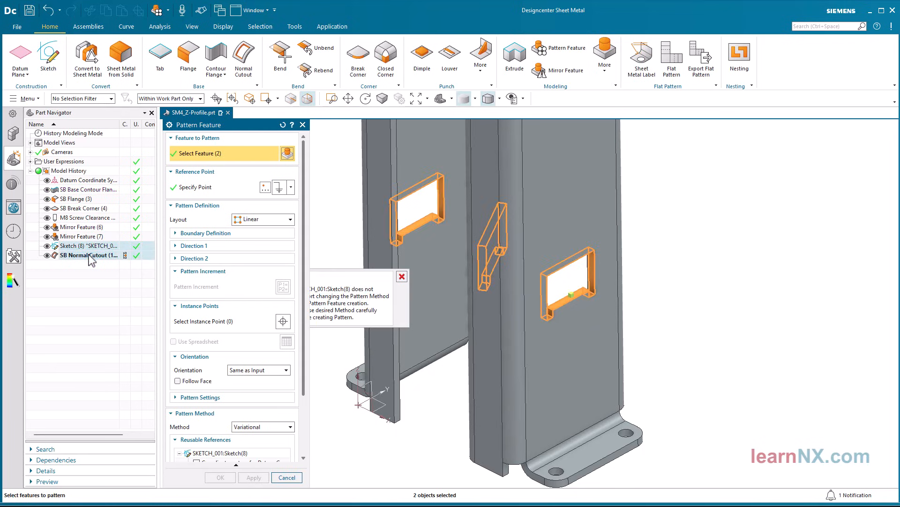
pyautogui.click(175, 259)
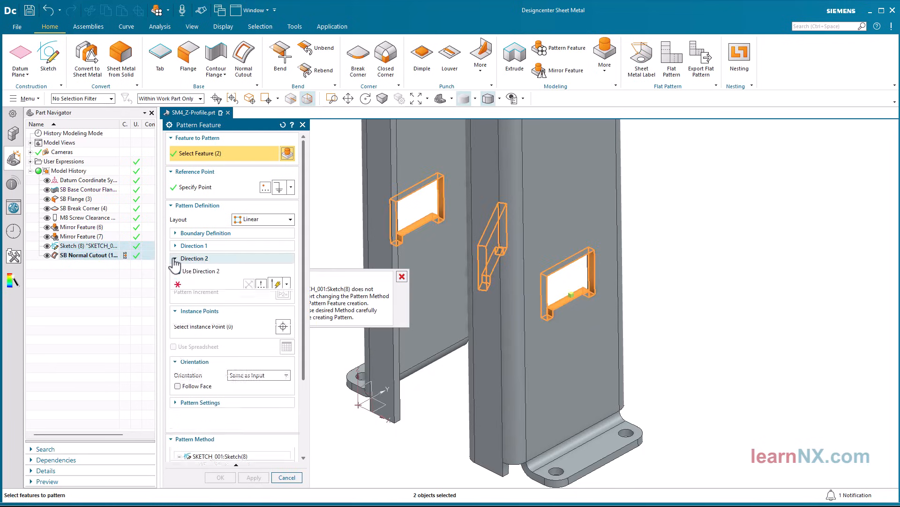
pyautogui.click(177, 269)
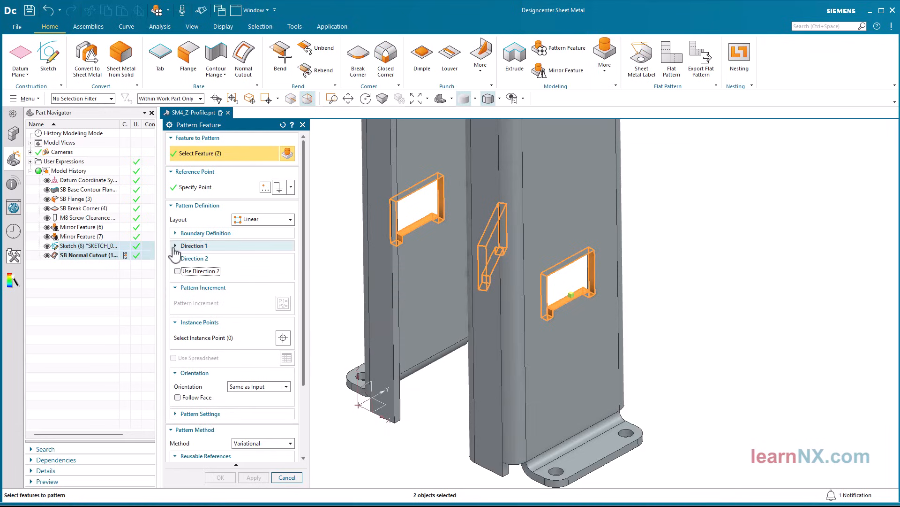
pyautogui.click(176, 246)
pyautogui.click(189, 262)
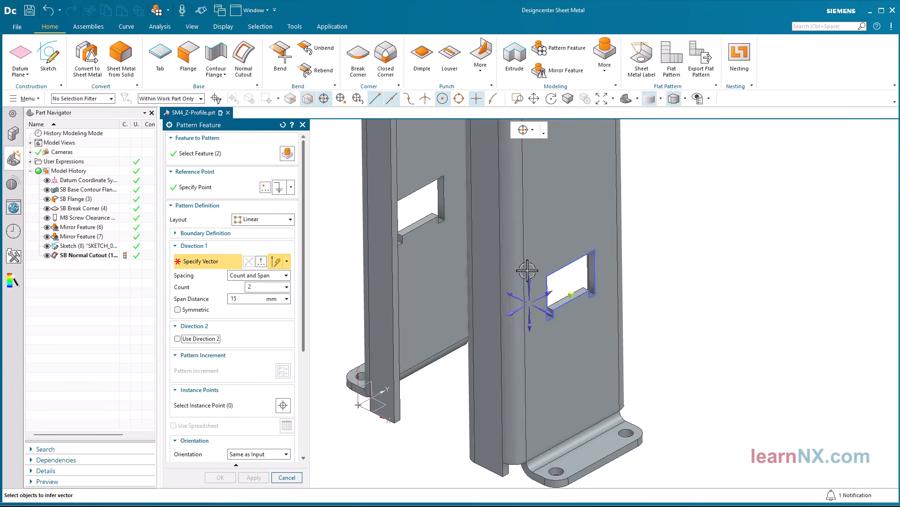
pyautogui.click(408, 312)
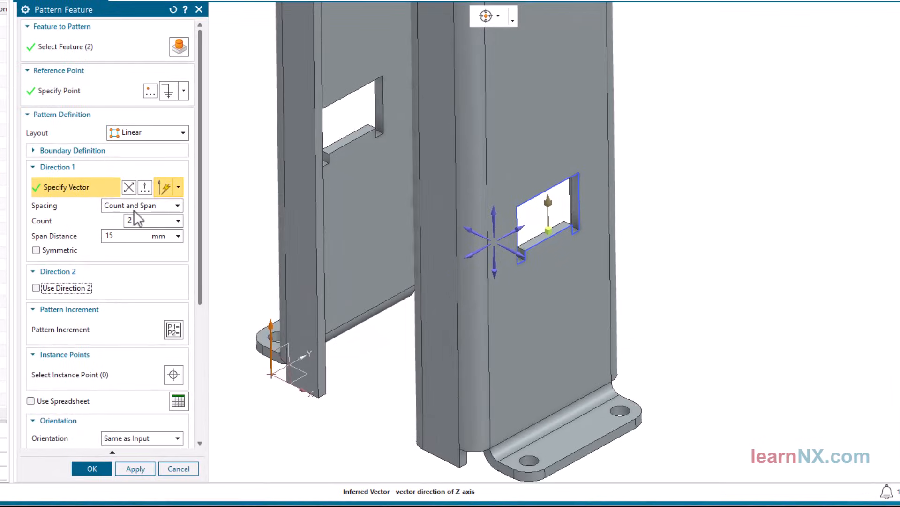
# Set the pattern spacing to Pitch and Span with a pitch distance defined by the new expression D=300
pyautogui.click(134, 209)
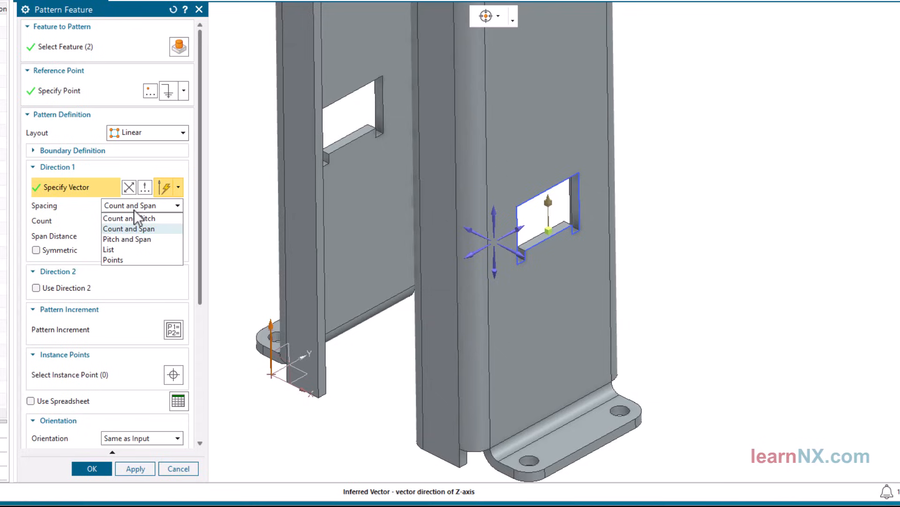
pyautogui.click(143, 238)
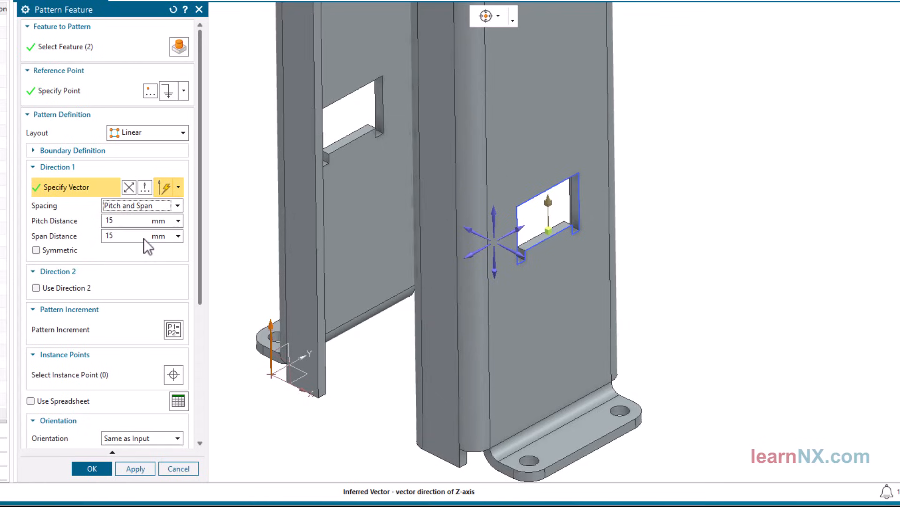
pyautogui.doubleClick(116, 220)
pyautogui.write('D')
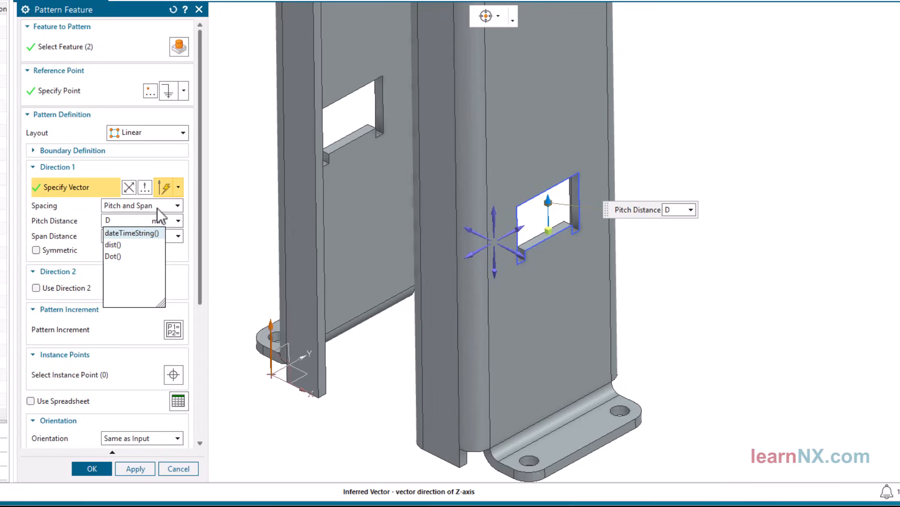
pyautogui.write('=')
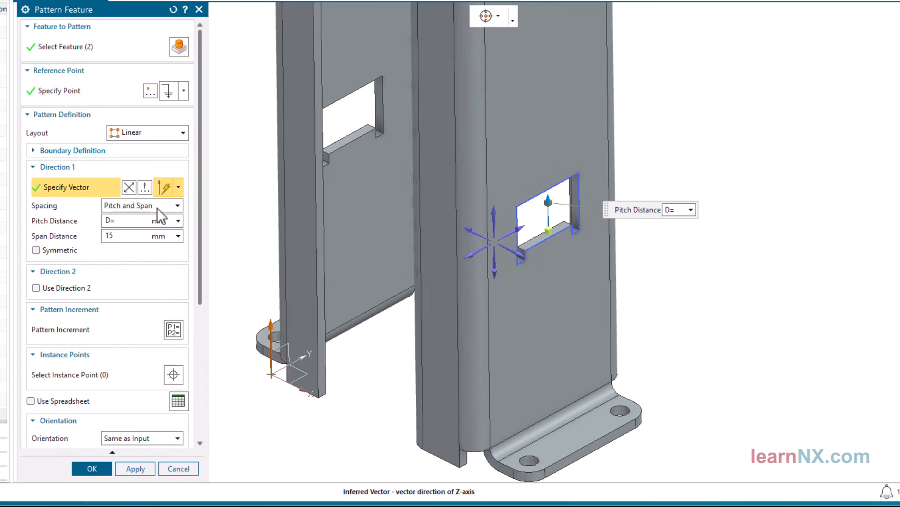
pyautogui.write('300')
pyautogui.press('Return')
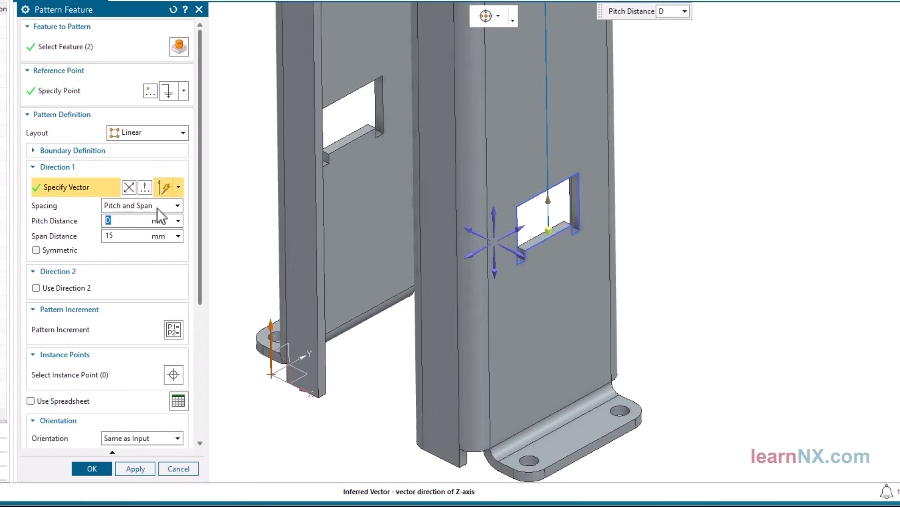
# Set the pattern's span distance to the expression L-250
pyautogui.click(120, 236)
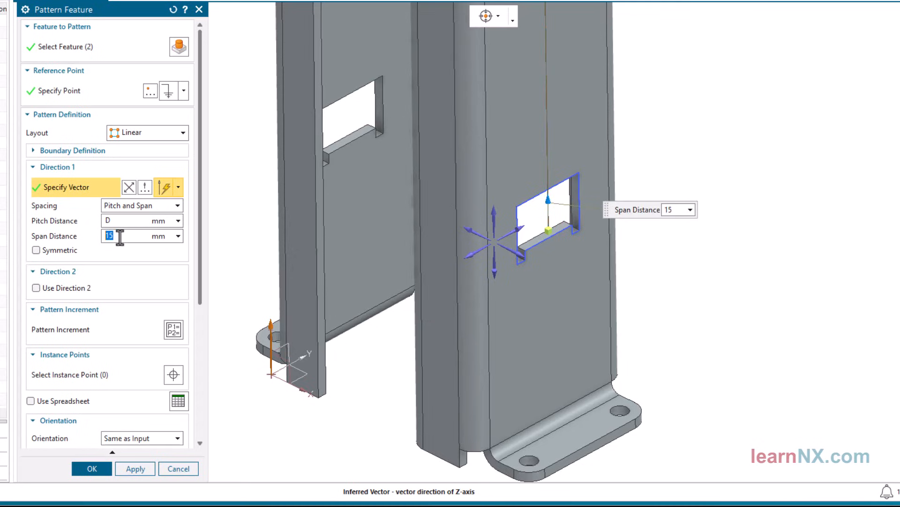
pyautogui.write('L')
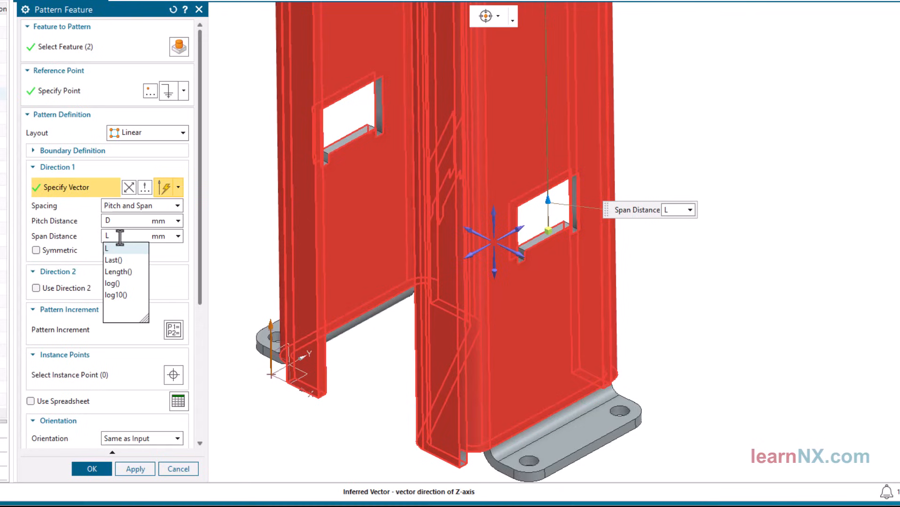
pyautogui.write('-250')
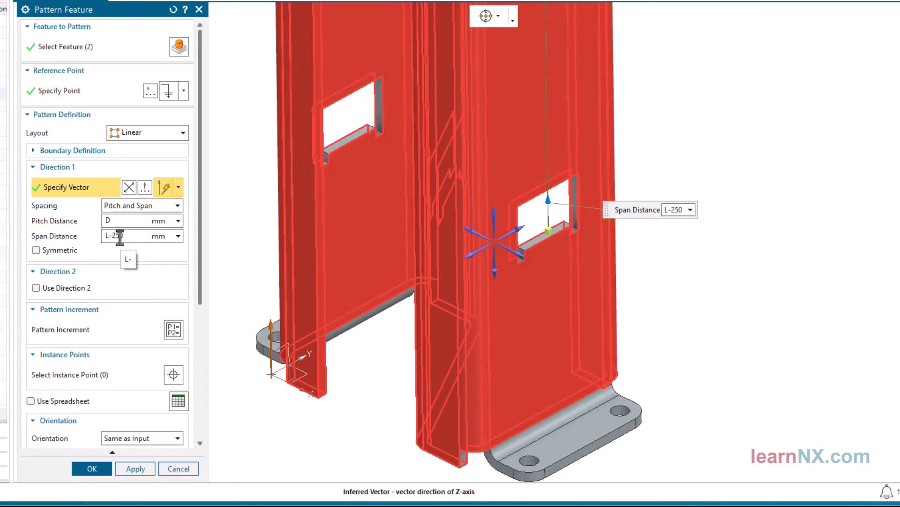
pyautogui.press('Return')
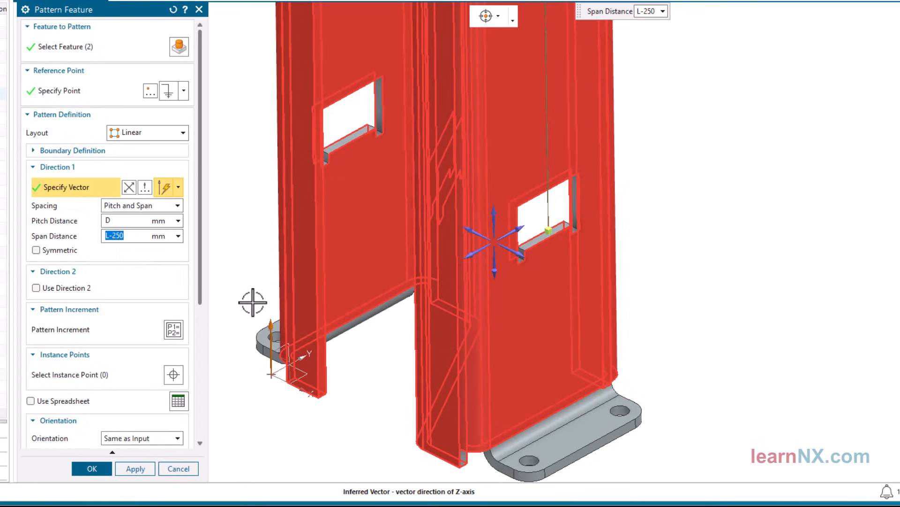
# Create the linear window pattern along the profile using the Variational pattern method
pyautogui.scroll(-3, 251, 301)
pyautogui.scroll(-5, 251, 300)
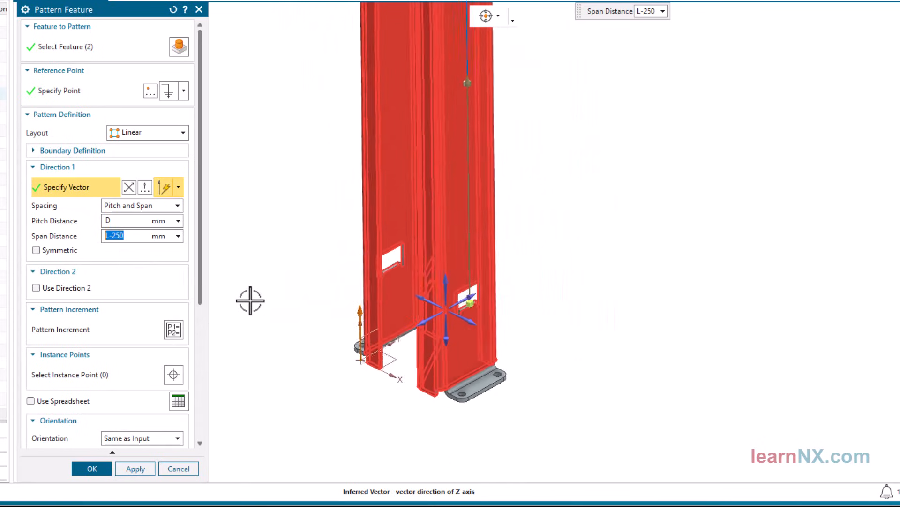
pyautogui.scroll(-5, 250, 301)
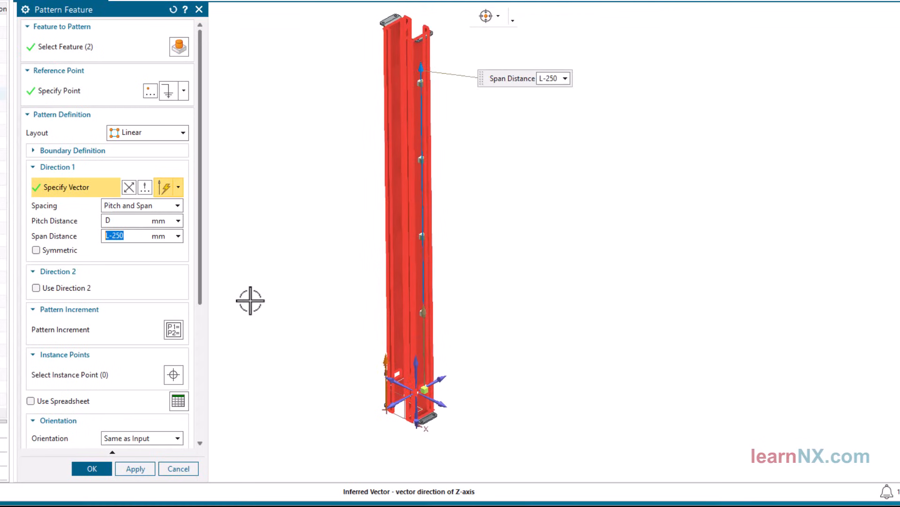
pyautogui.moveTo(198, 287); pyautogui.dragTo(186, 393)
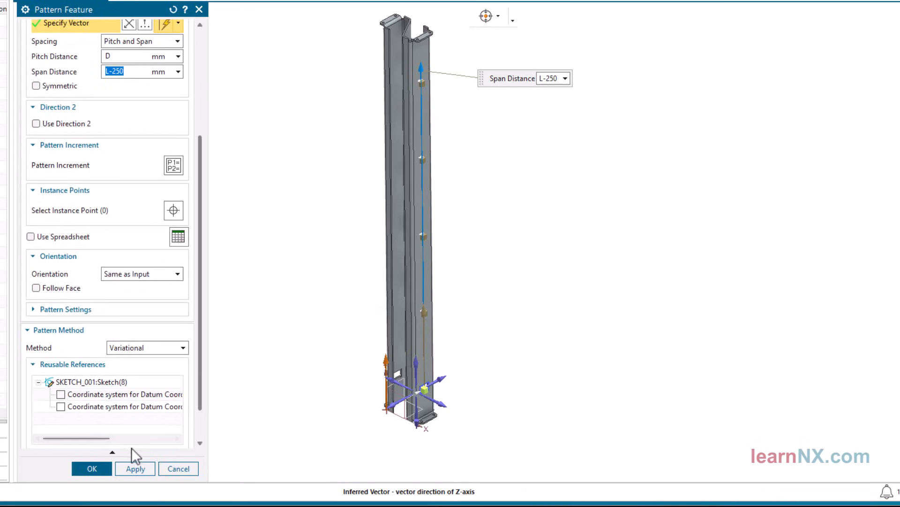
pyautogui.click(92, 468)
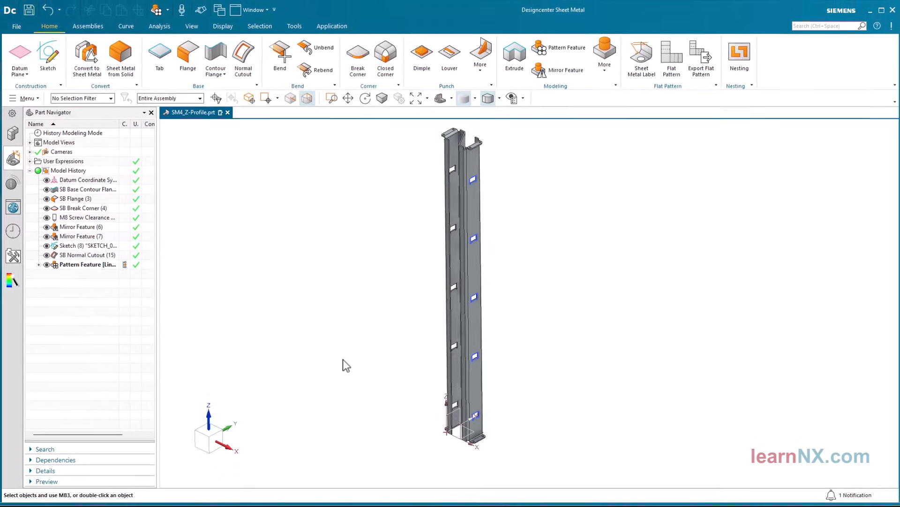
# Fit the profile in view, list the user expressions, and open the length expression L for editing
pyautogui.hotkey('ctrl', 'f')
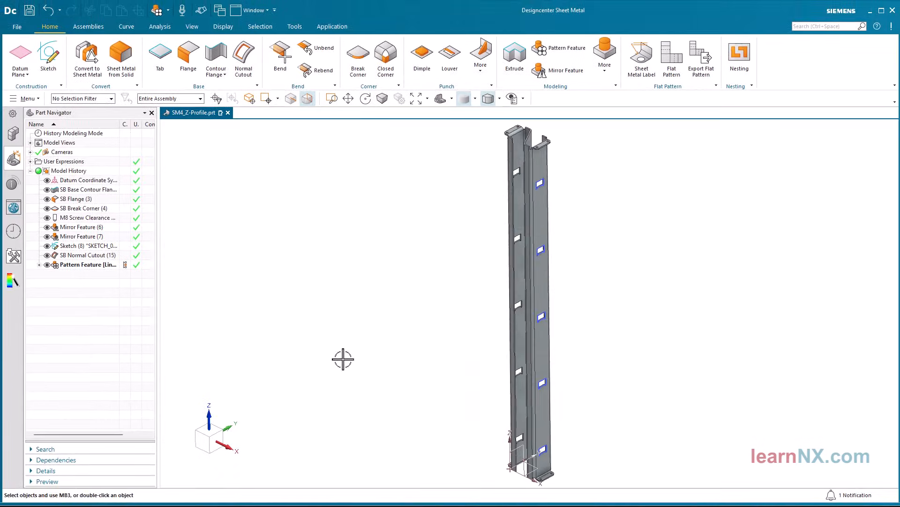
pyautogui.click(30, 161)
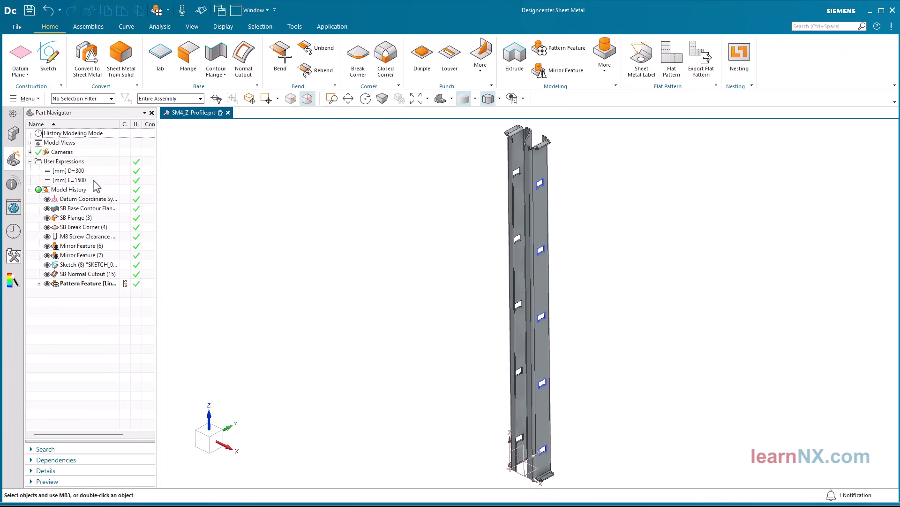
pyautogui.doubleClick(75, 181)
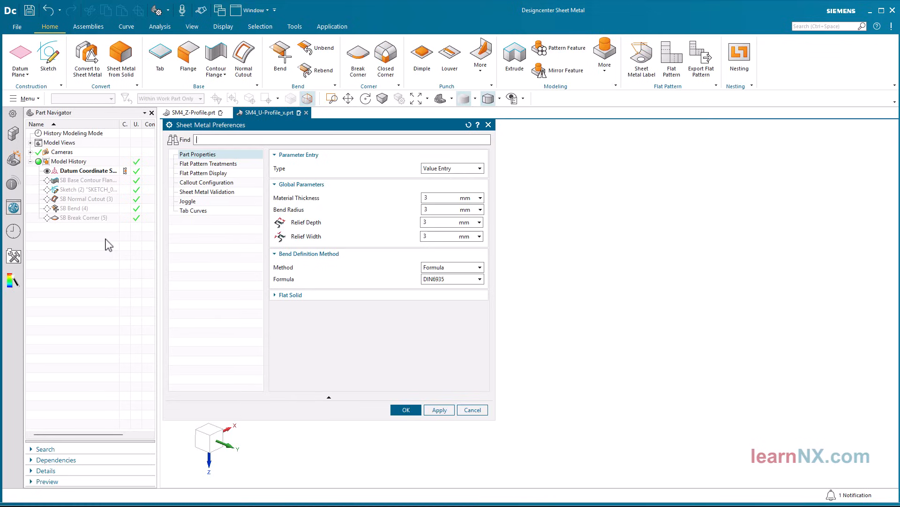
# Accept the U-profile's sheet metal preferences and roll its history forward to the base contour flange, reviewing that feature's definition
pyautogui.click(394, 411)
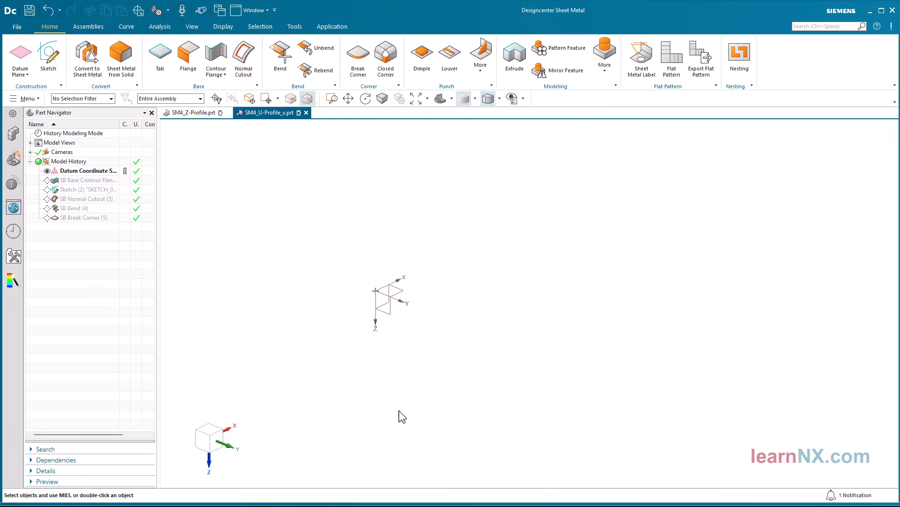
pyautogui.click(130, 181)
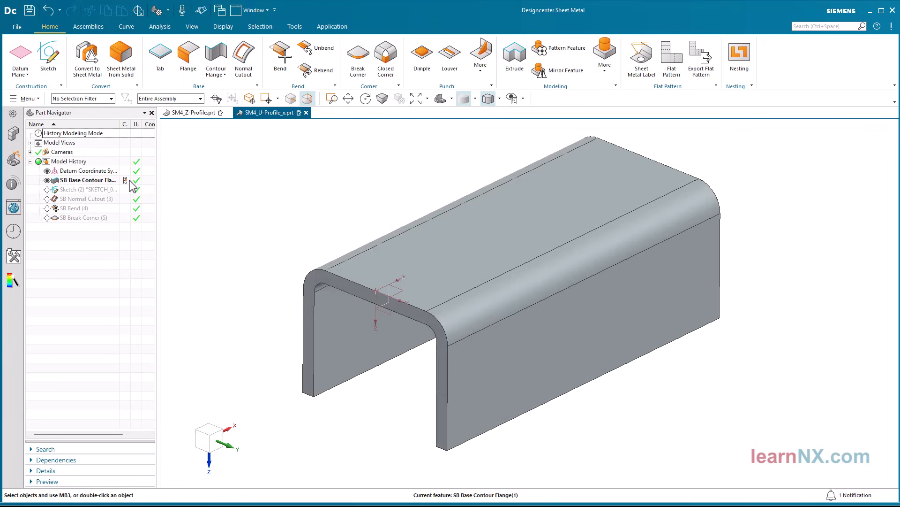
pyautogui.doubleClick(99, 181)
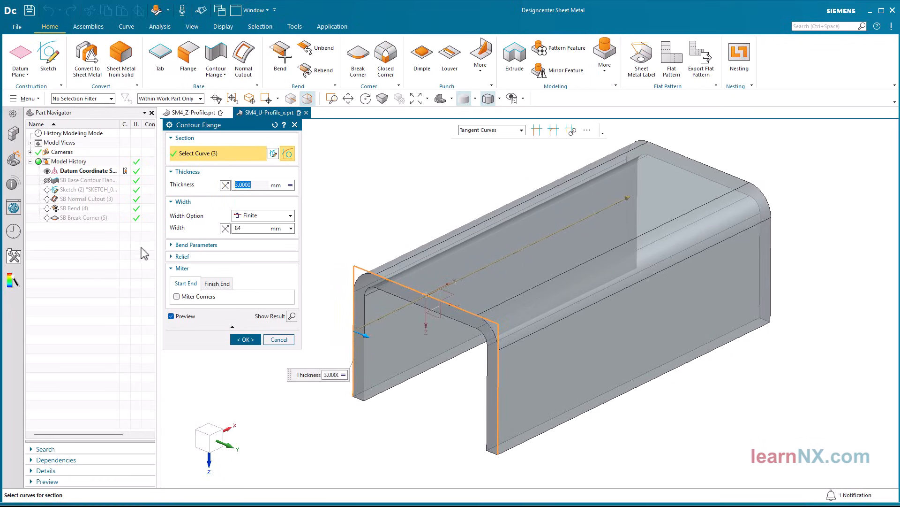
pyautogui.click(237, 339)
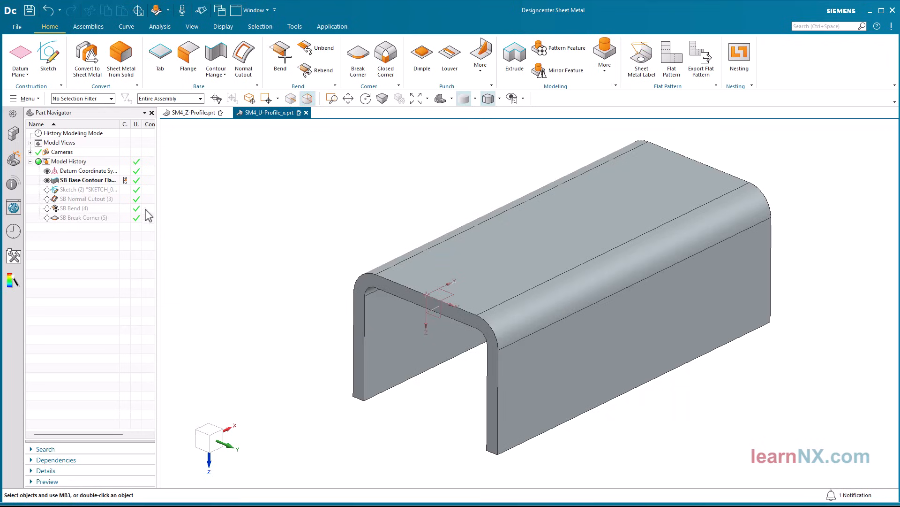
# Roll the U-profile's history forward to the normal cutout and review its section and cutout settings
pyautogui.click(125, 199)
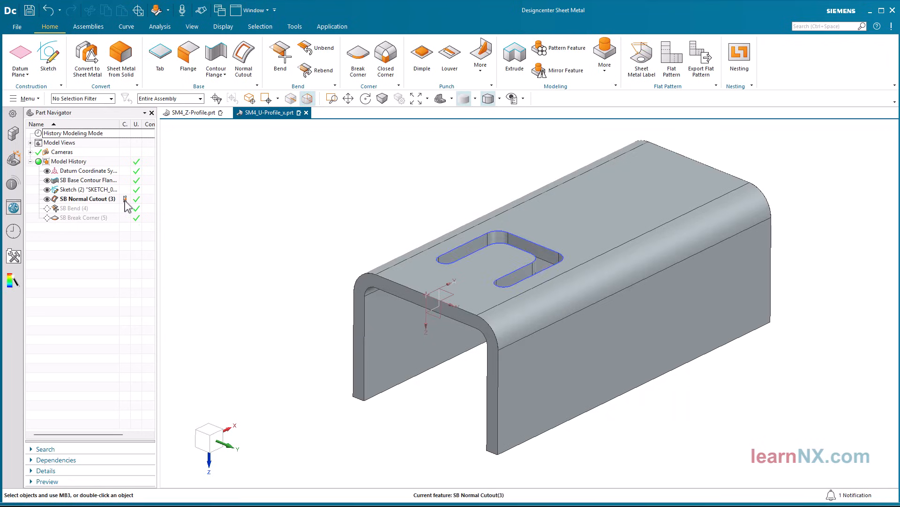
pyautogui.doubleClick(102, 201)
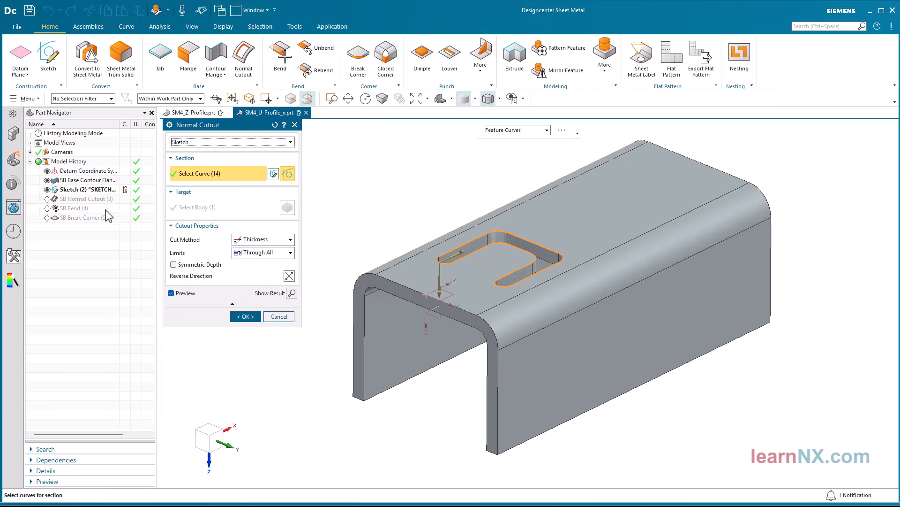
pyautogui.click(245, 317)
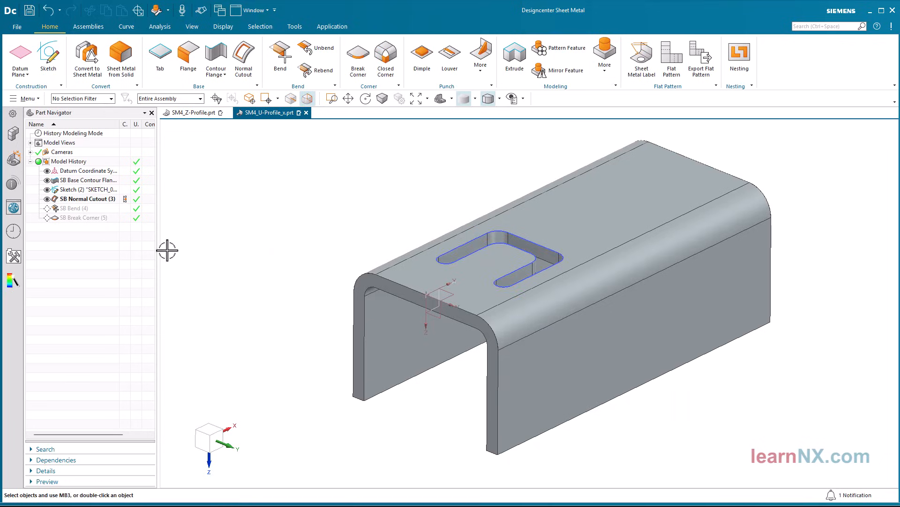
# Roll the U-profile's history forward to the tab's bend and review its bend line, target face and properties
pyautogui.click(125, 216)
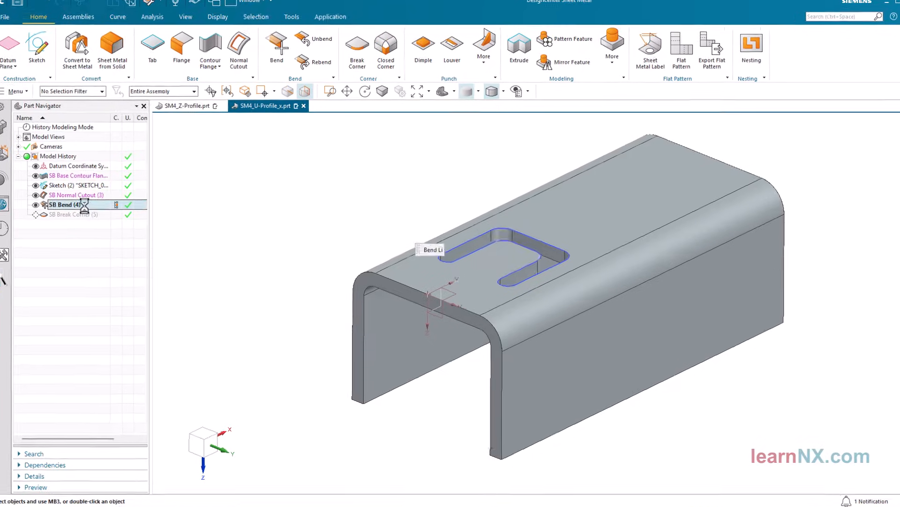
pyautogui.doubleClick(77, 208)
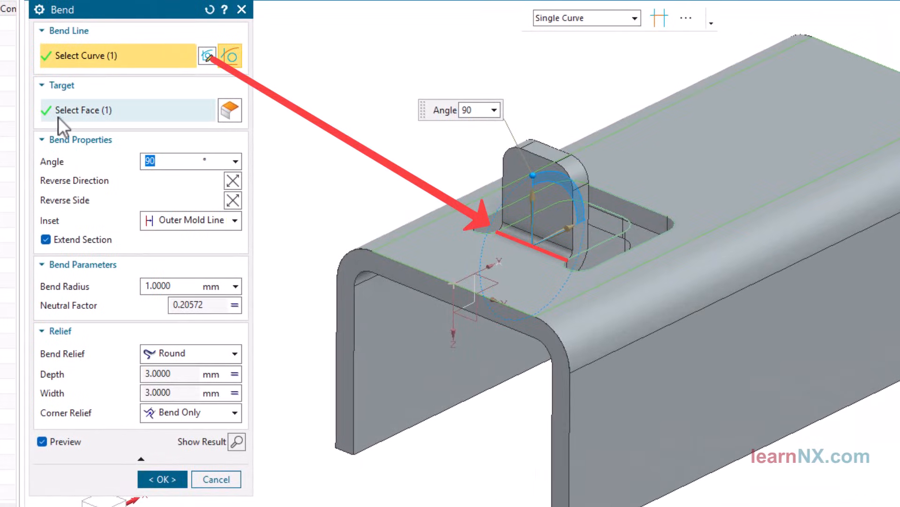
pyautogui.click(87, 115)
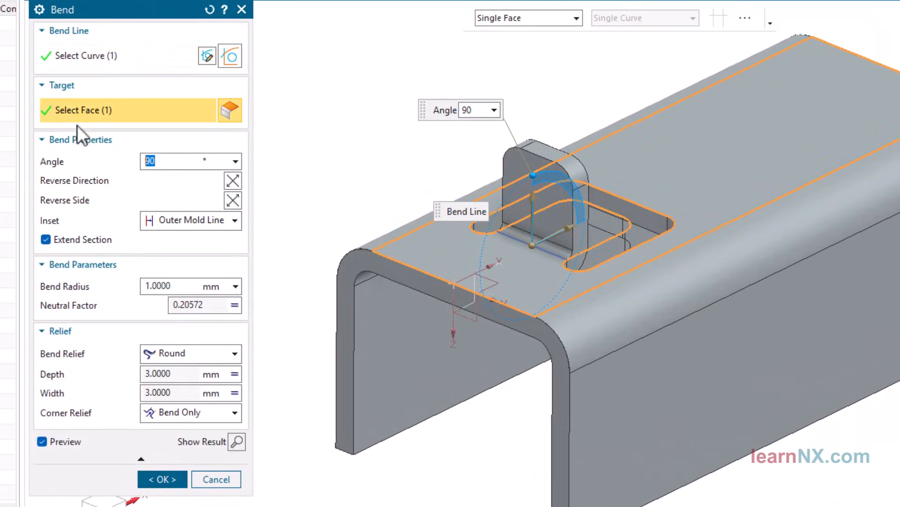
pyautogui.click(162, 478)
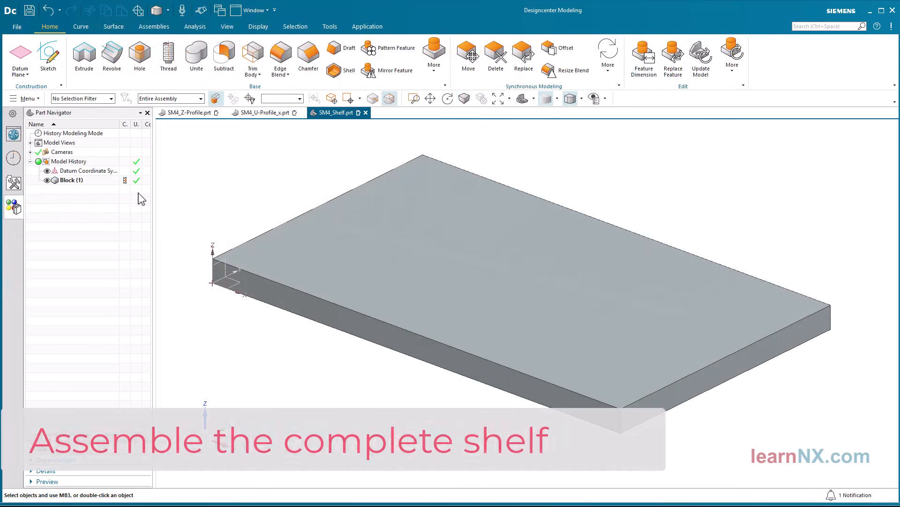
# Check the shelf block's dimensions and chamfer all its body edges symmetrically with a 3 mm distance
pyautogui.doubleClick(103, 180)
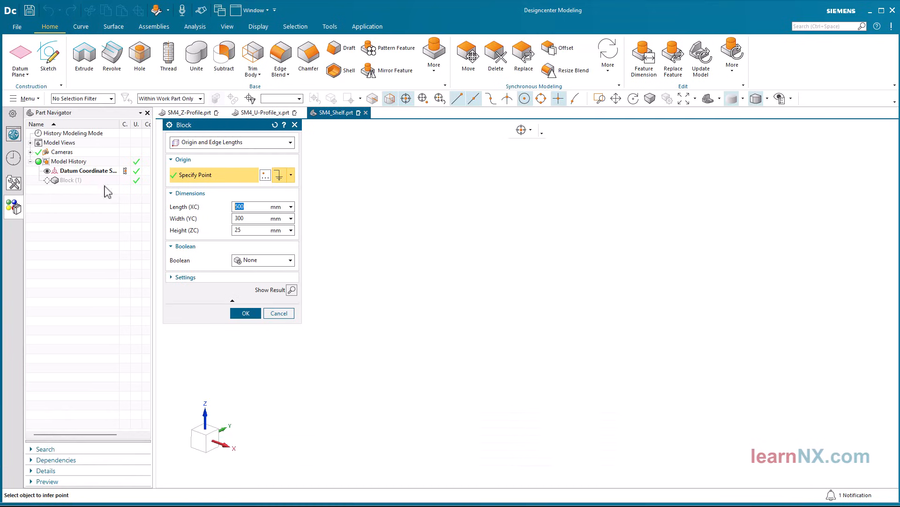
pyautogui.click(246, 313)
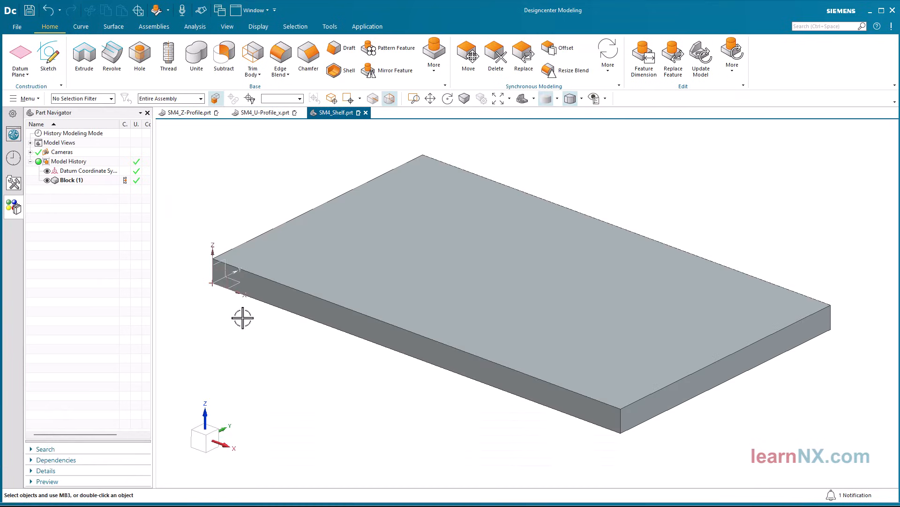
pyautogui.click(311, 55)
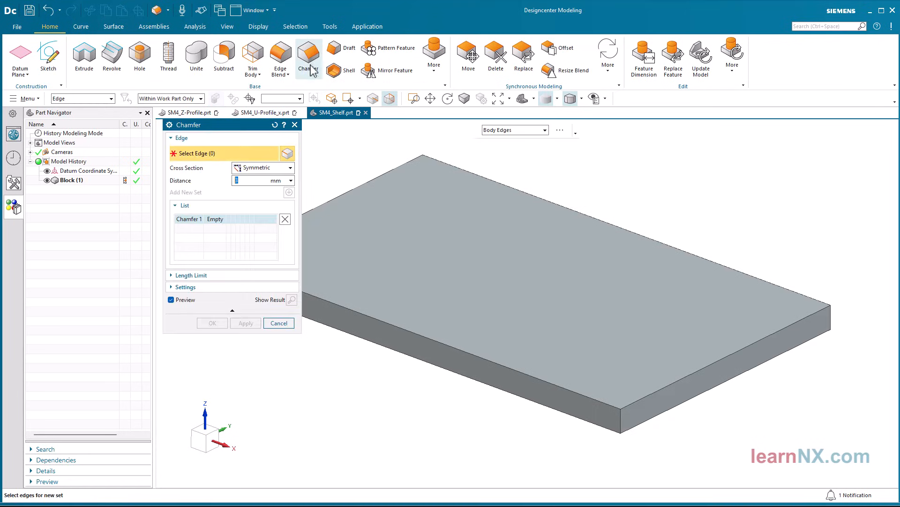
pyautogui.click(459, 169)
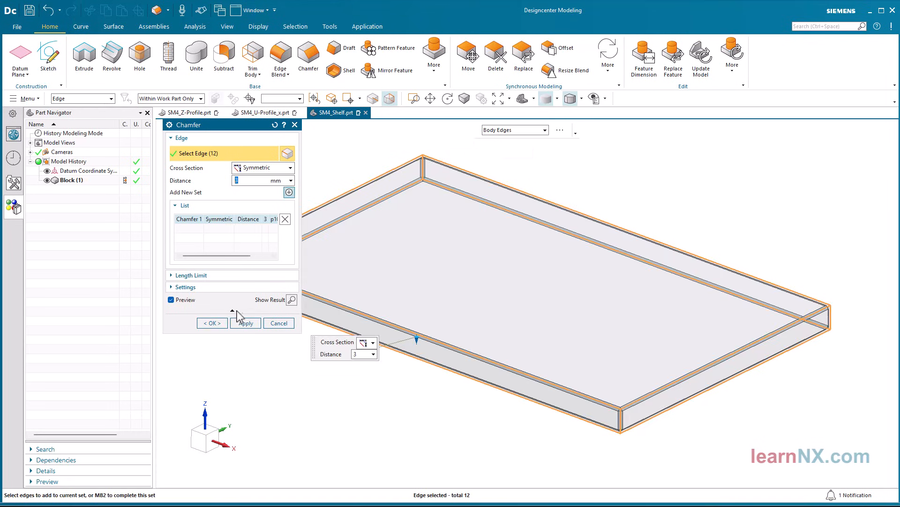
pyautogui.click(211, 323)
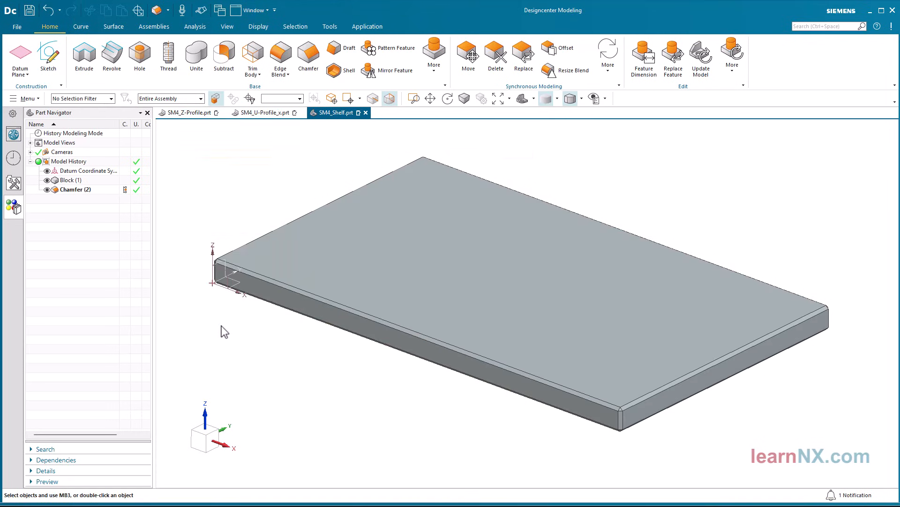
# Switch the shelf display to Studio rendering and apply the Birch Gloss Finish material to the board
pyautogui.rightClick(222, 327)
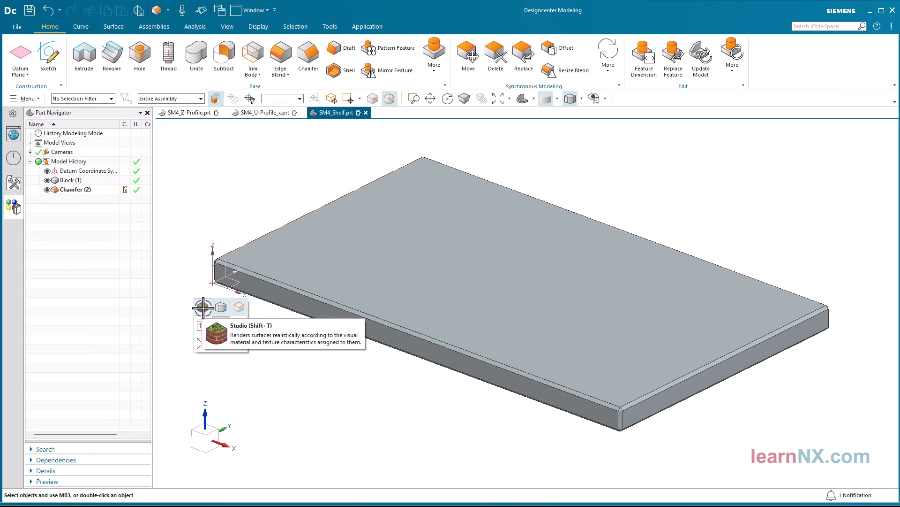
pyautogui.click(203, 307)
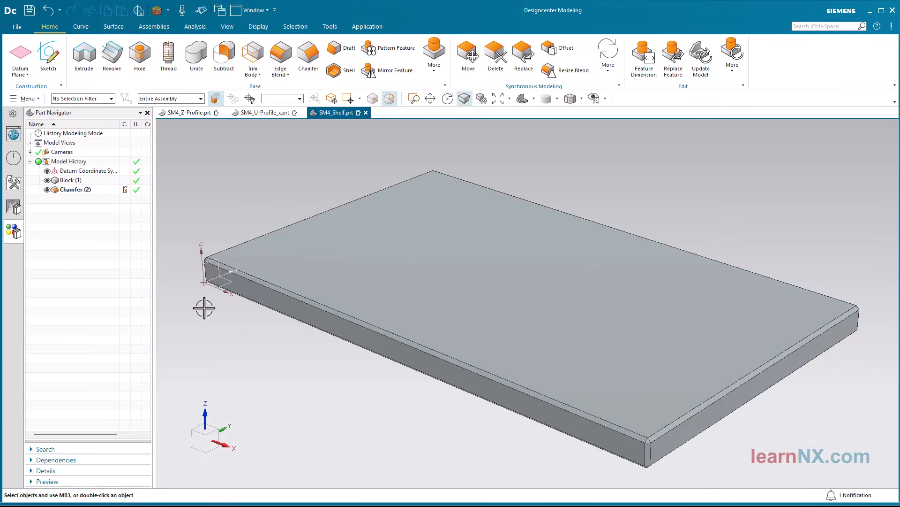
pyautogui.click(14, 231)
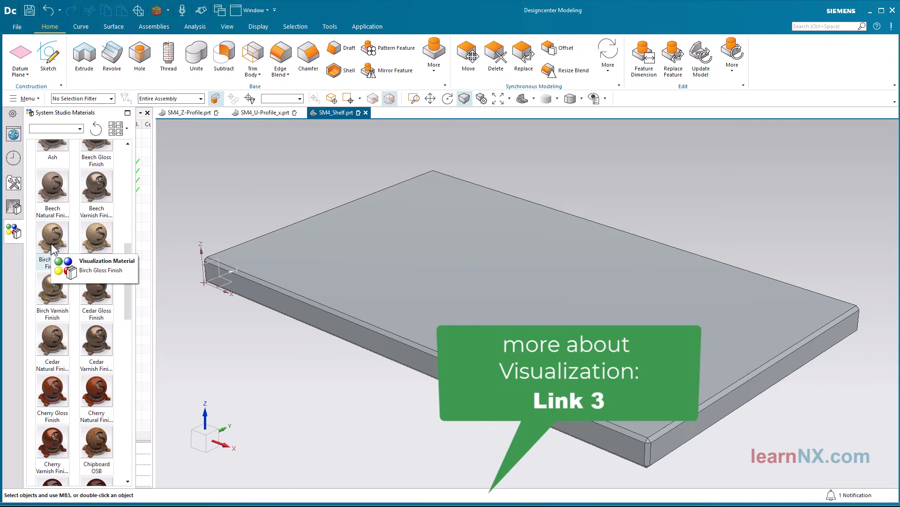
pyautogui.moveTo(52, 247); pyautogui.dragTo(328, 251)
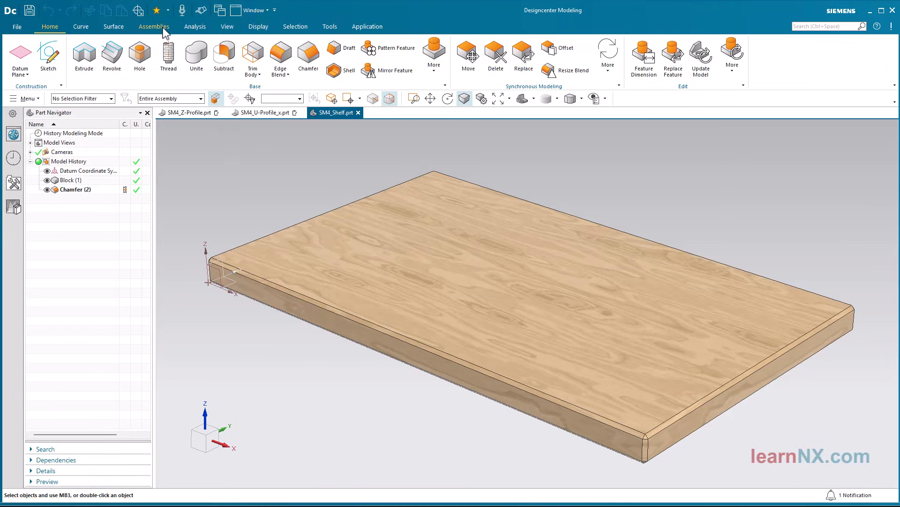
# Create a new parent assembly from the shelf part and constrain the shelf component with Fix
pyautogui.click(164, 29)
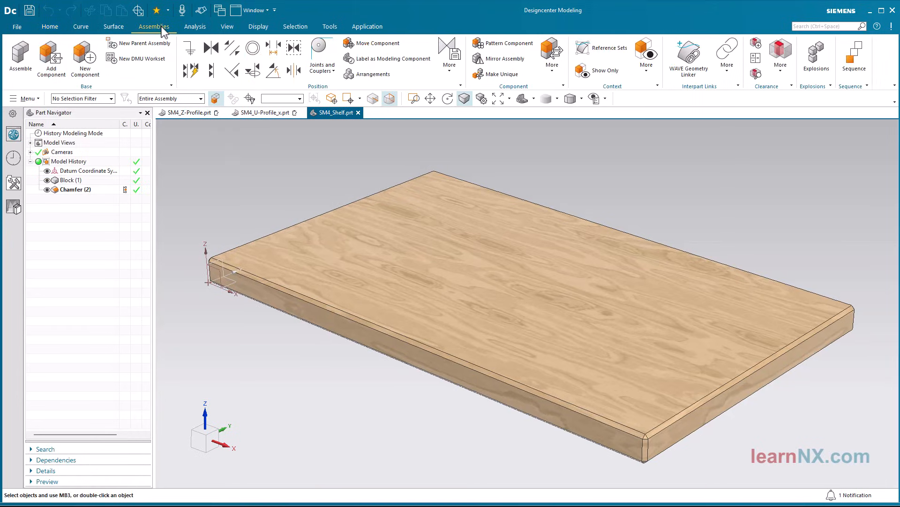
pyautogui.click(152, 52)
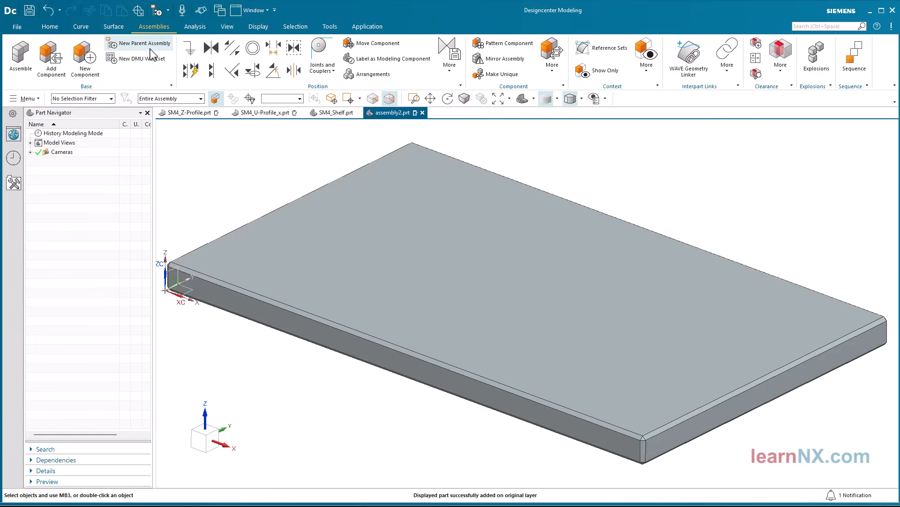
pyautogui.click(196, 54)
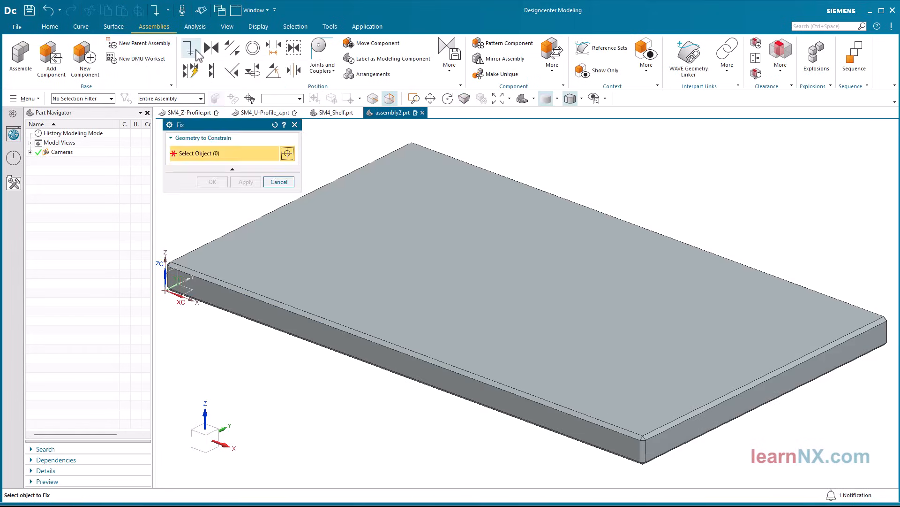
pyautogui.click(400, 233)
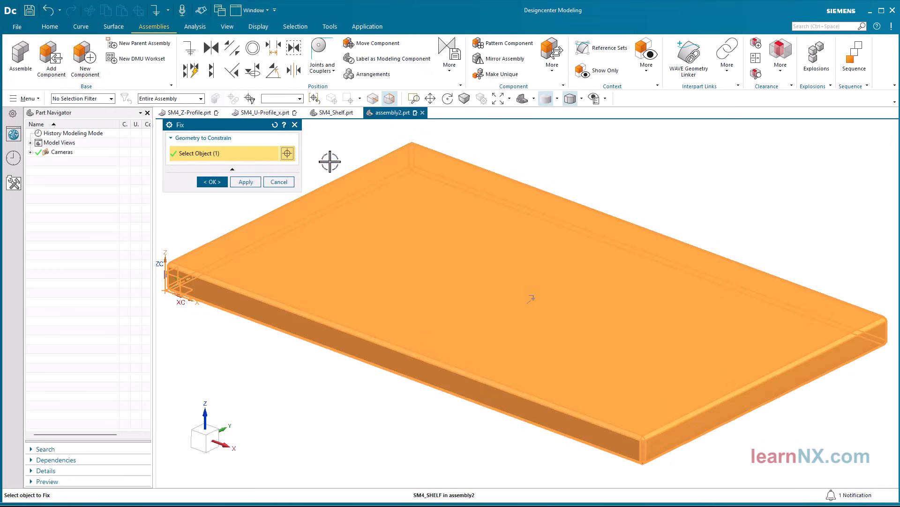
pyautogui.click(212, 182)
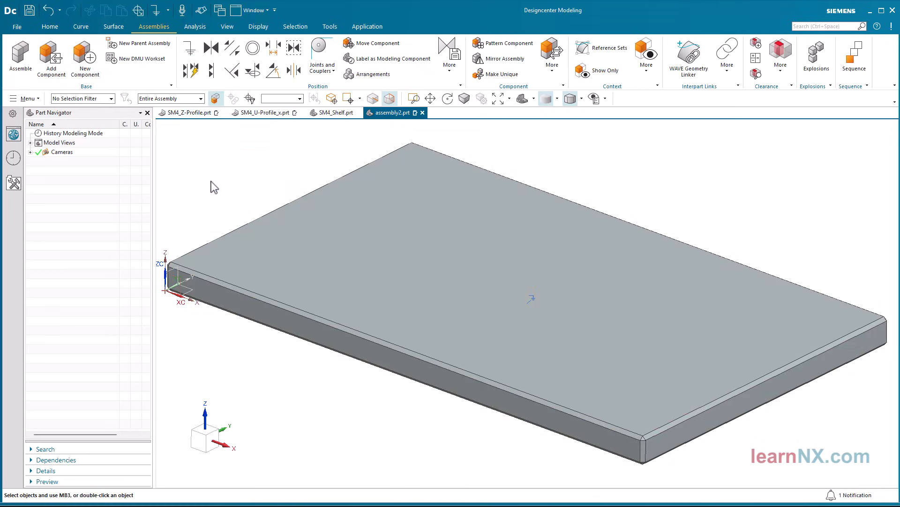
# Add SM4_U-Profile_x.prt with Assemble and move it clear of the shelf, beyond the board's short end
pyautogui.click(20, 72)
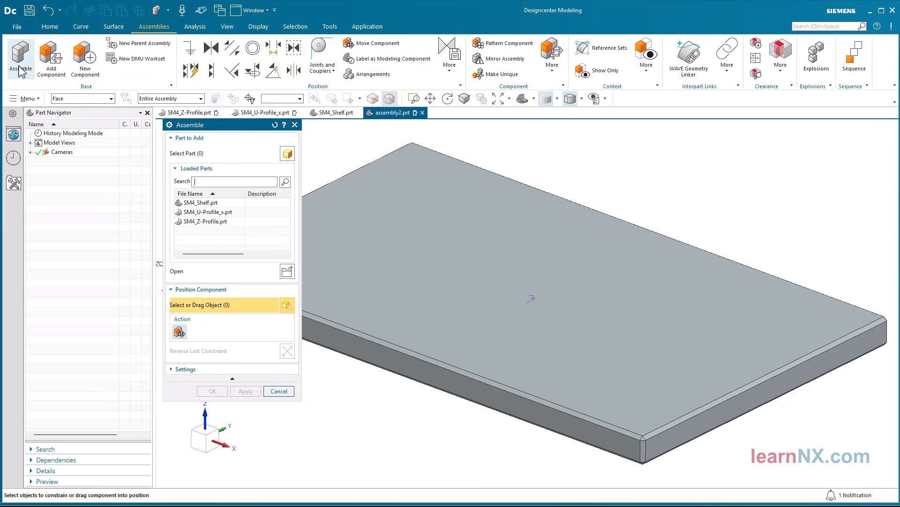
pyautogui.click(207, 212)
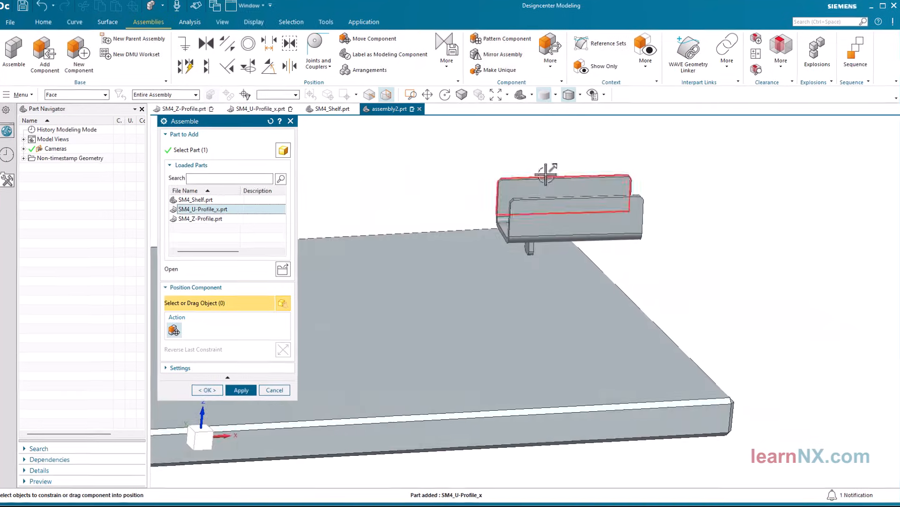
pyautogui.moveTo(545, 173); pyautogui.dragTo(735, 184)
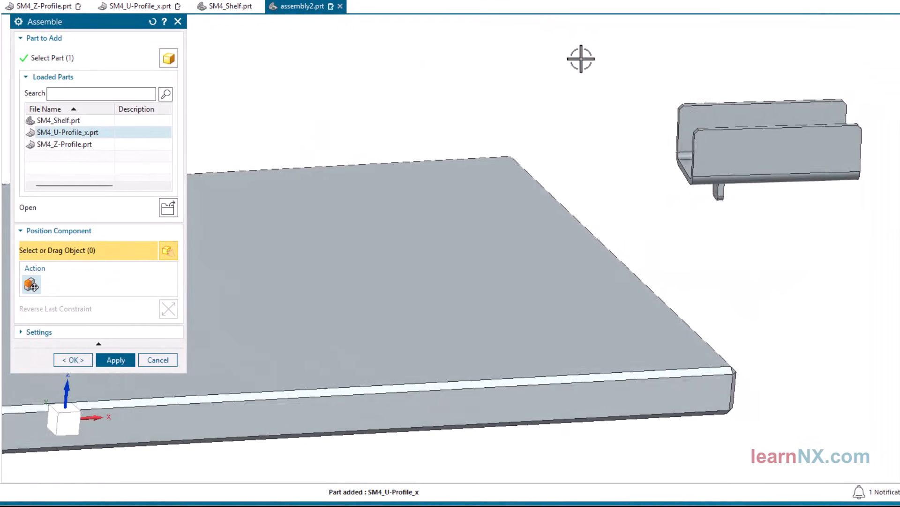
# Touch the U-profile's web face to the underside of the shelf and reverse the constraint so its tab points up
pyautogui.moveTo(581, 59); pyautogui.dragTo(744, 150, button='middle')
pyautogui.click(674, 151)
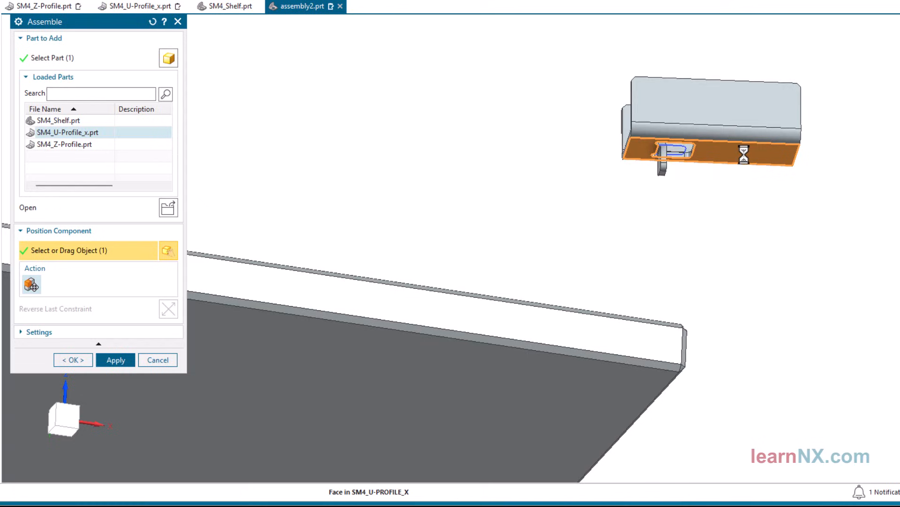
pyautogui.click(606, 387)
pyautogui.click(171, 307)
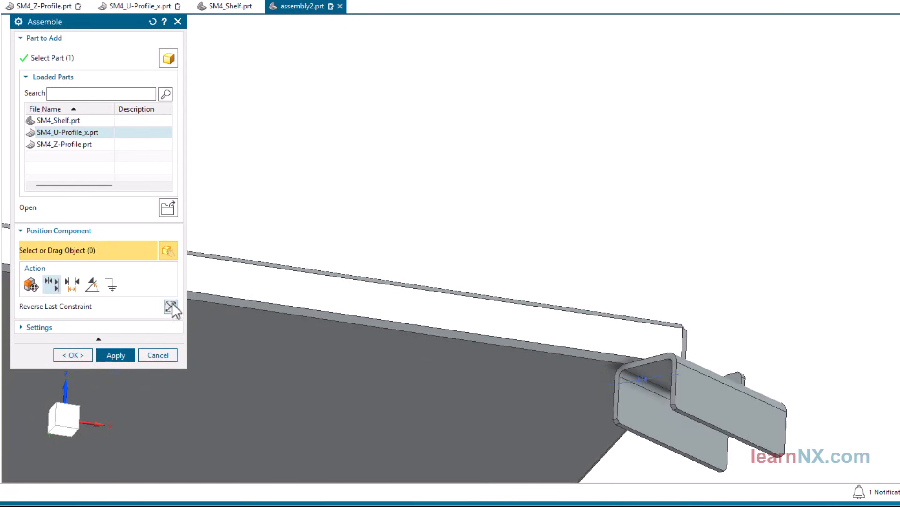
# Constrain the U-profile's upright tab face against the shelf's short end face and reverse the constraint direction
pyautogui.moveTo(571, 188); pyautogui.dragTo(408, 362, button='middle')
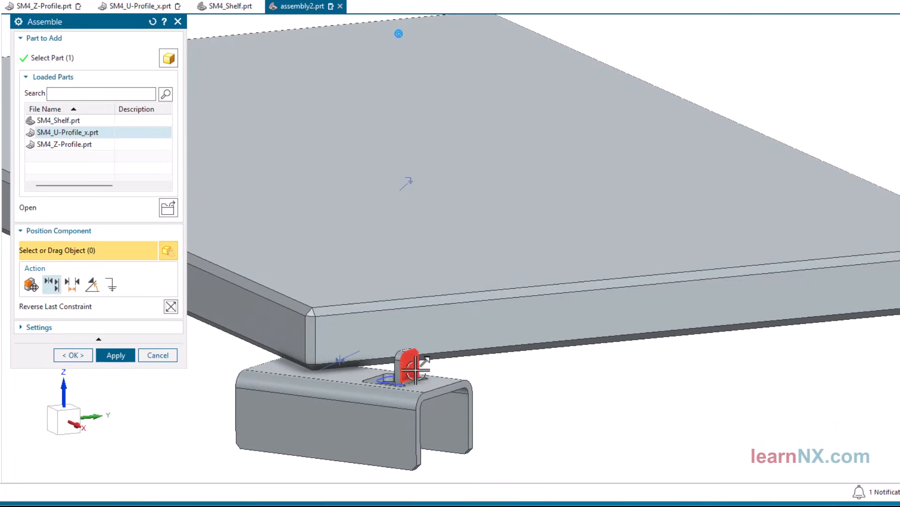
pyautogui.click(408, 363)
pyautogui.click(372, 334)
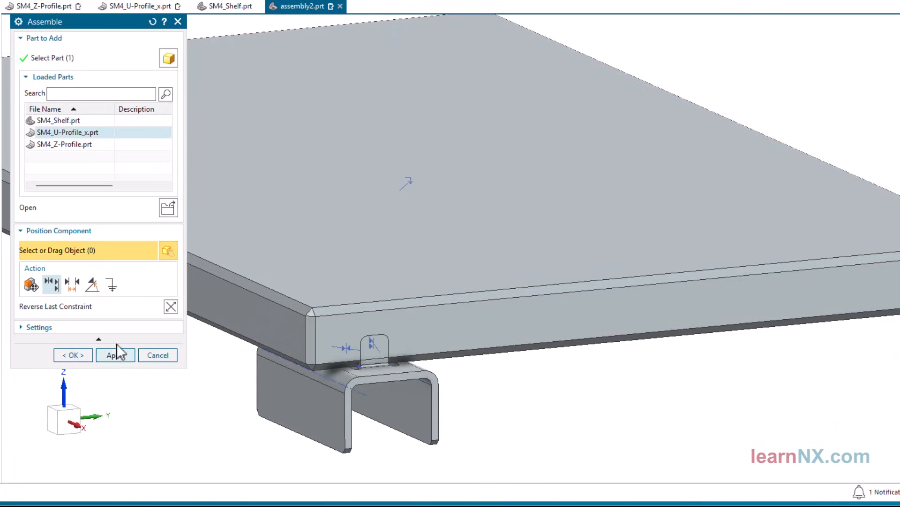
pyautogui.click(170, 306)
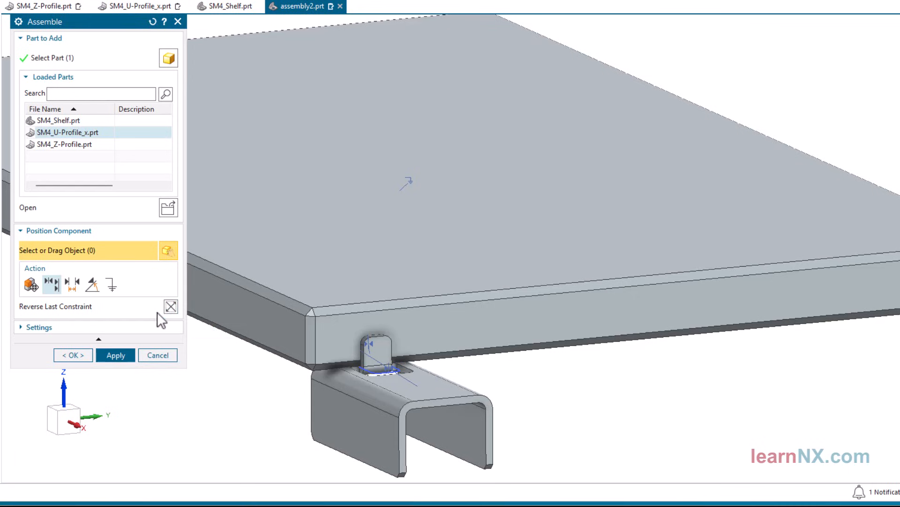
# Constrain the U-profile's outer side face to the shelf's long side face at a distance of 20 mm and finish assembling it
pyautogui.click(338, 422)
pyautogui.click(281, 334)
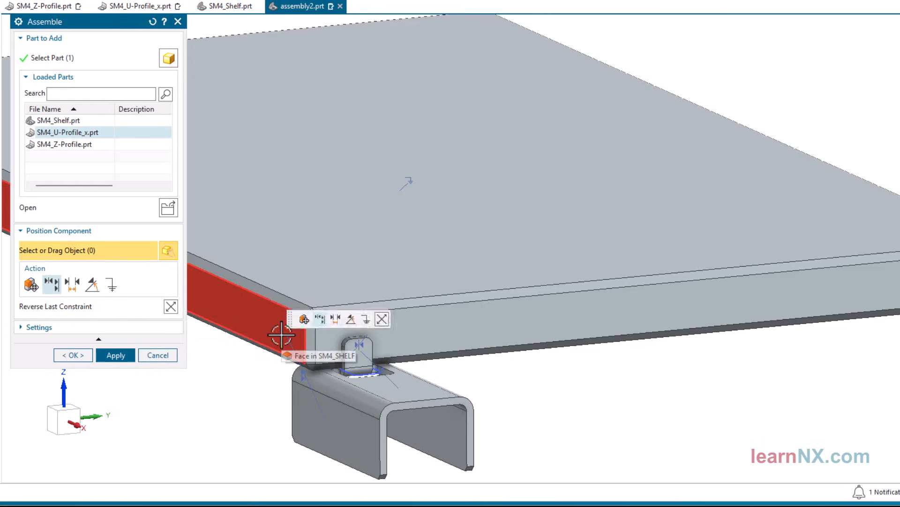
pyautogui.click(72, 284)
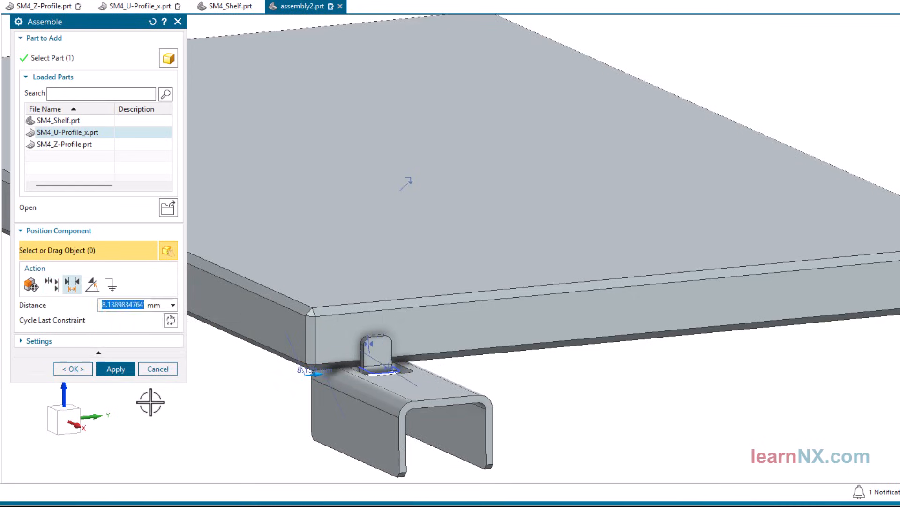
pyautogui.write('20')
pyautogui.press('Return')
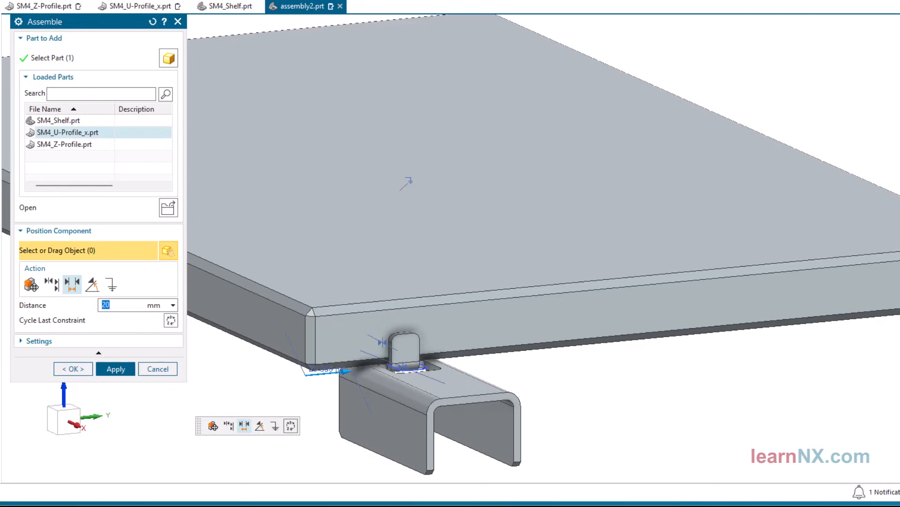
pyautogui.click(73, 368)
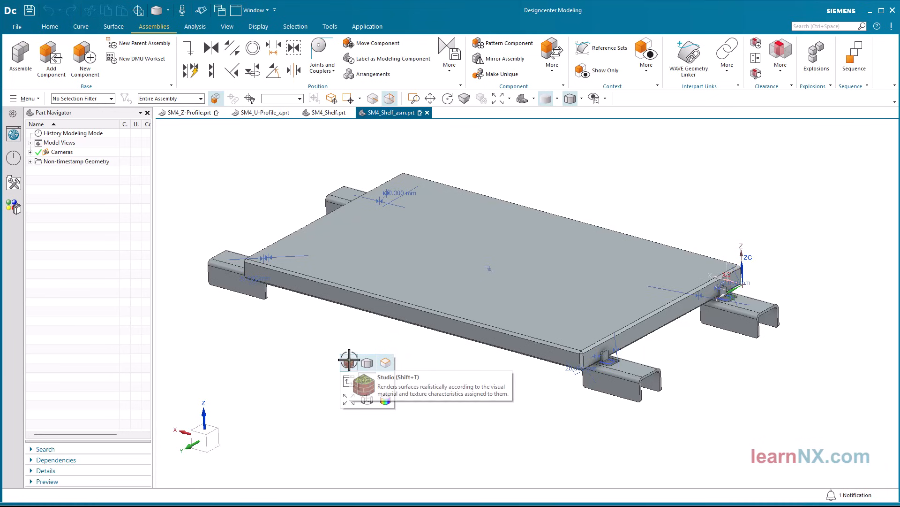
# Switch the SM4_Shelf_asm display to Studio rendering and create a new parent assembly from it
pyautogui.click(348, 359)
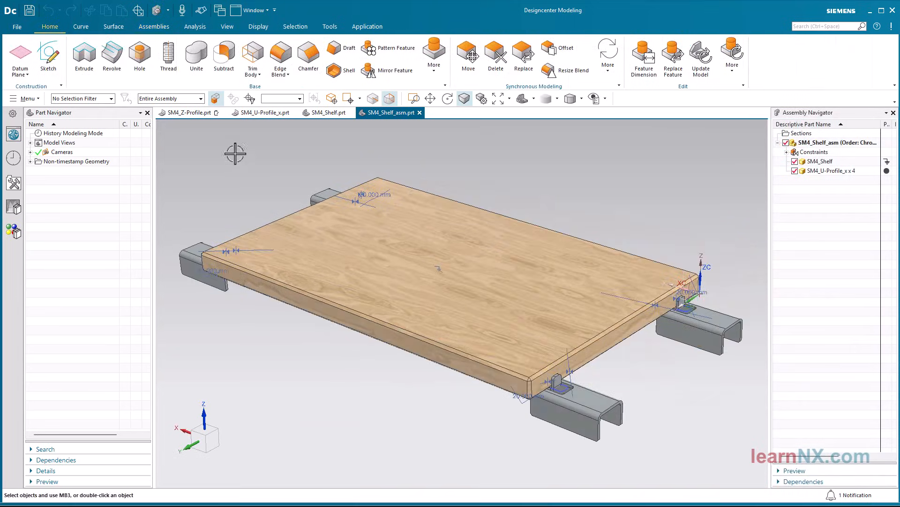
pyautogui.click(156, 27)
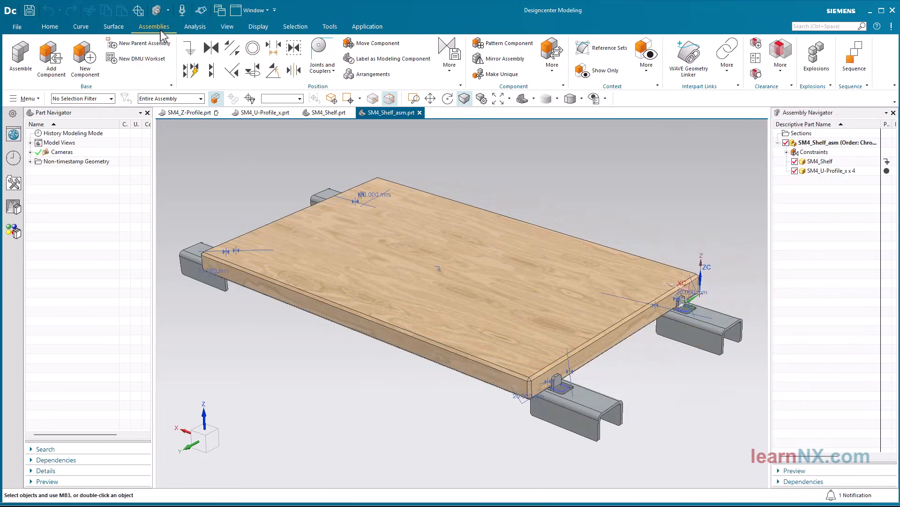
pyautogui.click(161, 47)
# Add SM4_Z-Profile.prt as a component at the WCS and constrain it with Fix
pyautogui.click(50, 70)
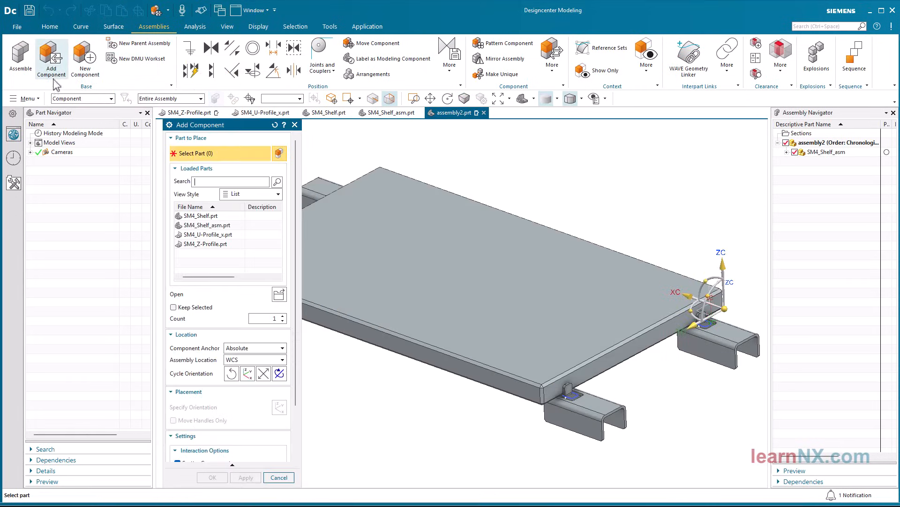
pyautogui.click(209, 244)
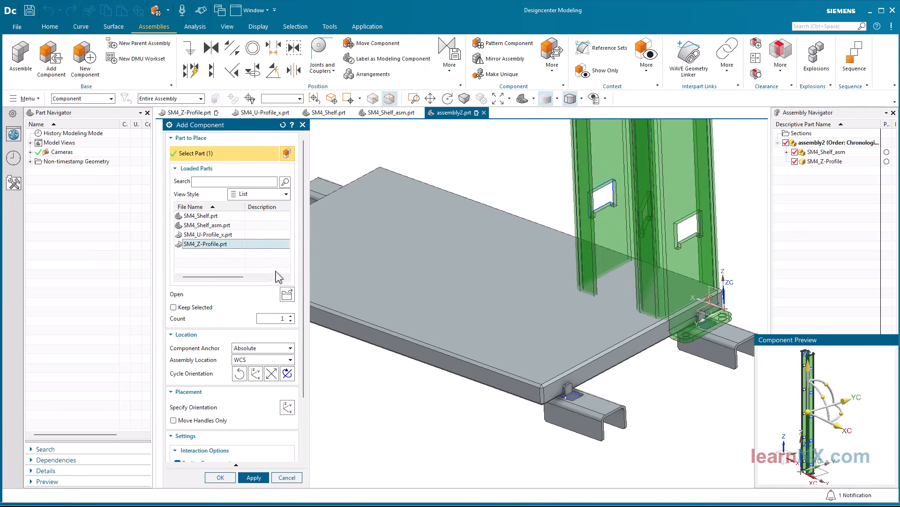
pyautogui.moveTo(302, 278); pyautogui.dragTo(298, 401)
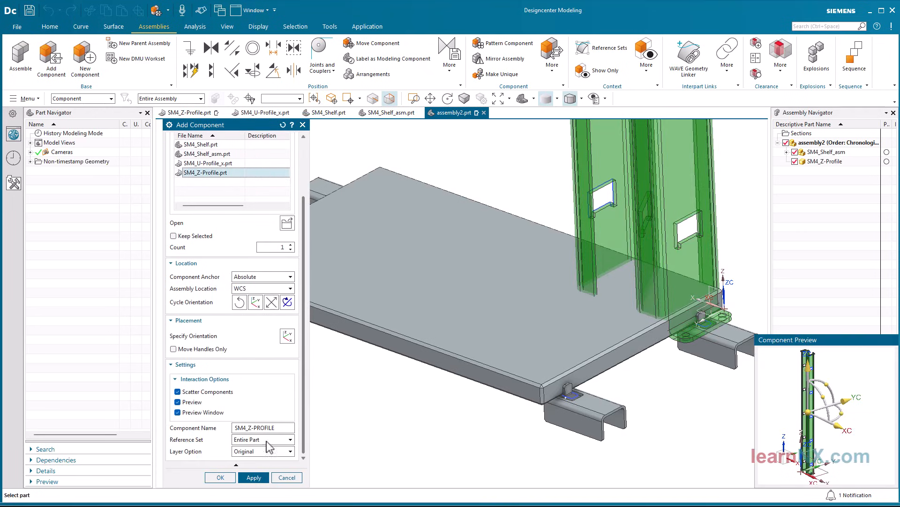
pyautogui.click(220, 477)
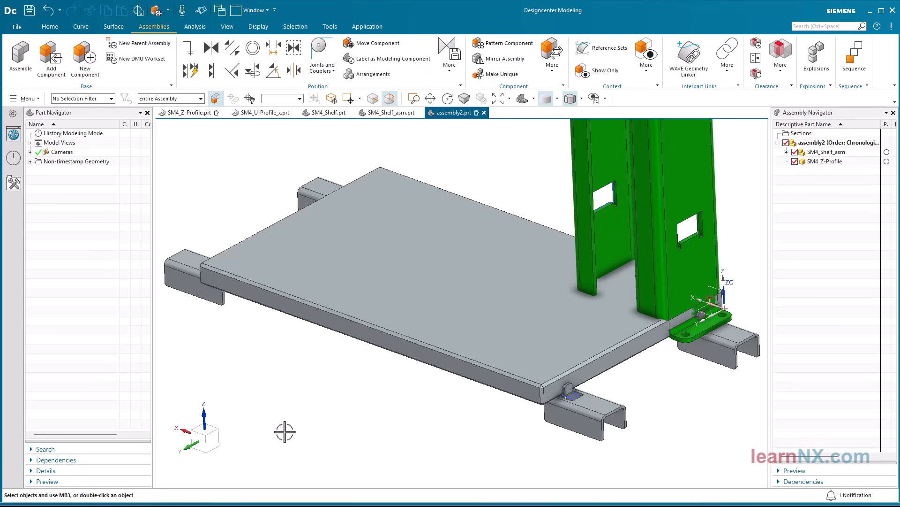
pyautogui.click(190, 55)
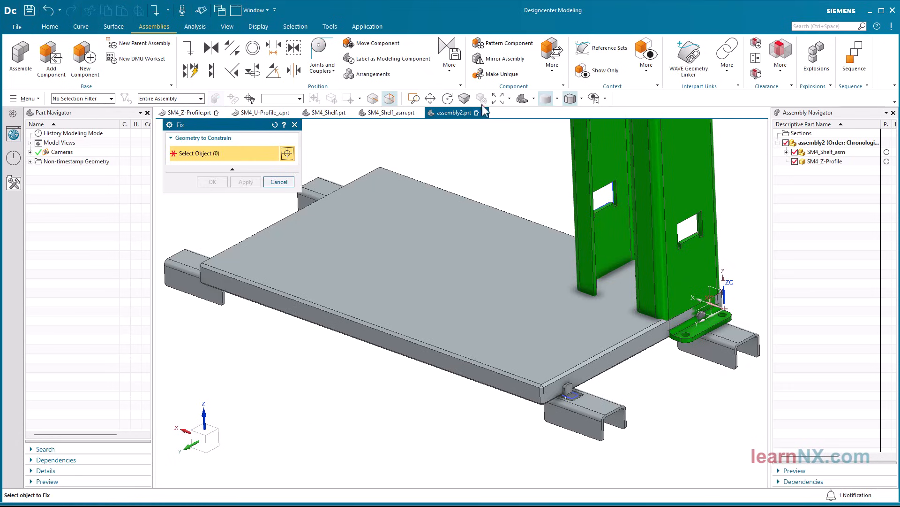
pyautogui.click(578, 157)
pyautogui.click(212, 182)
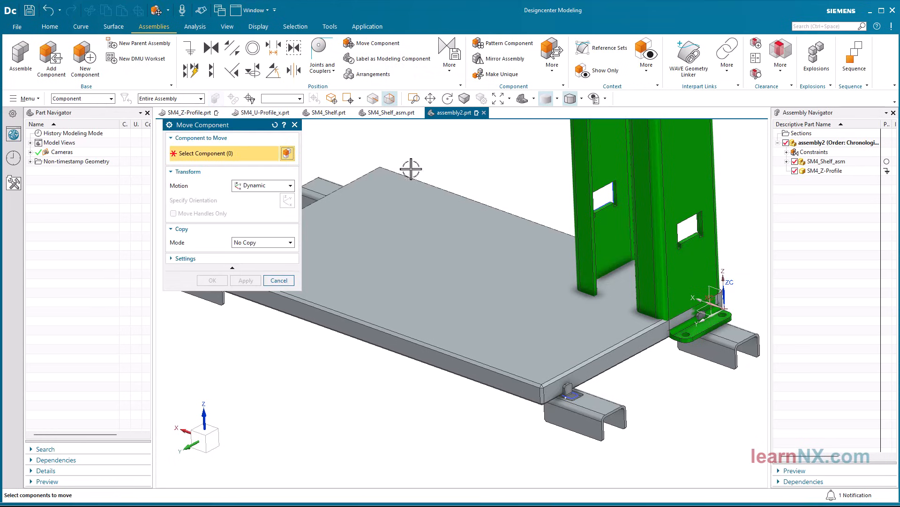
# Move the SM4_Shelf_asm component dynamically until it stands clear of the Z-profile
pyautogui.click(413, 225)
pyautogui.scroll(-4, 522, 452)
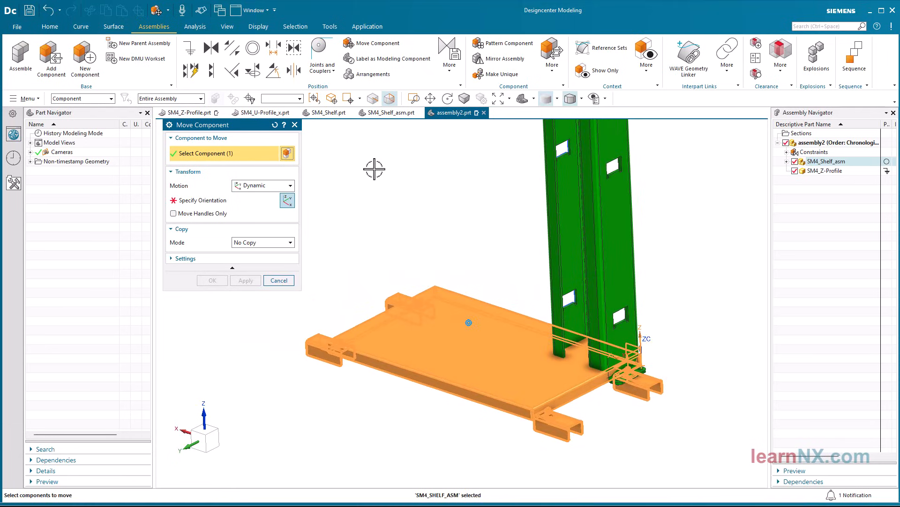
pyautogui.click(249, 198)
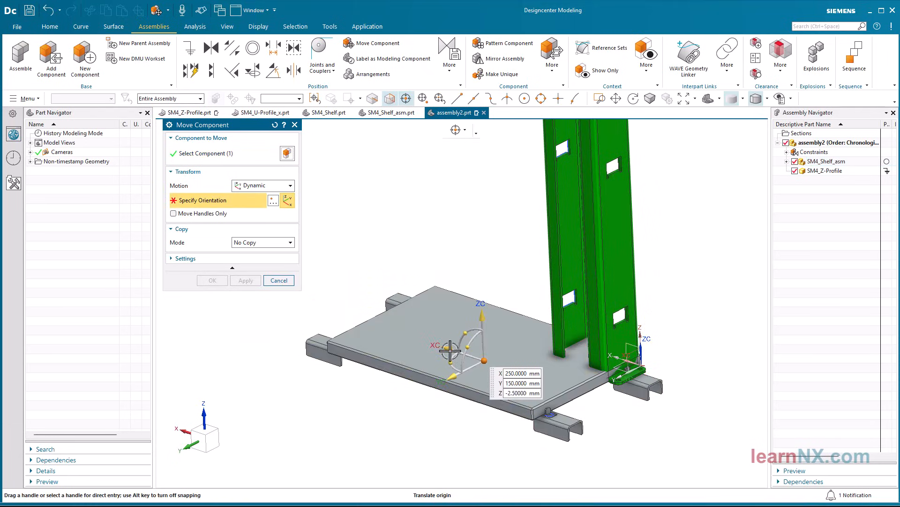
pyautogui.moveTo(429, 342); pyautogui.dragTo(439, 250)
pyautogui.click(348, 336)
pyautogui.middleClick(388, 323)
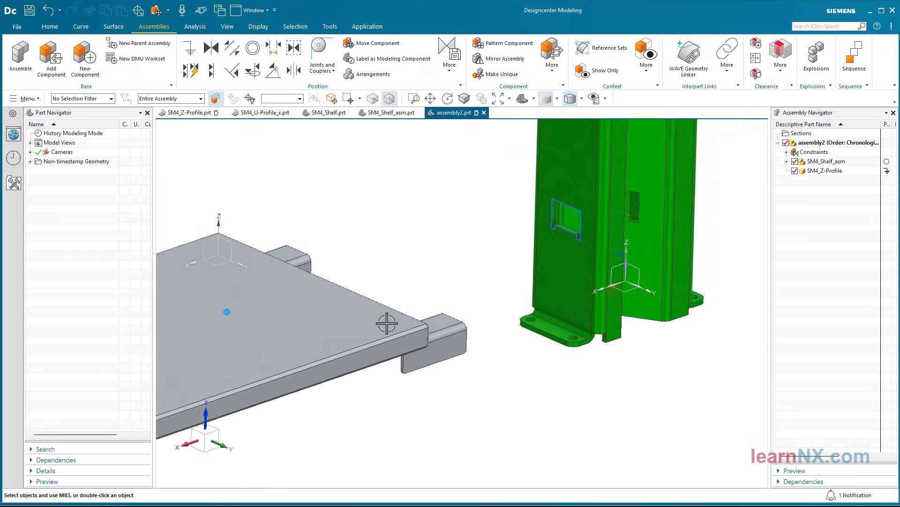
# Center the corner U-profile's two outer side faces between the side faces of the Z-profile's lowest cutout with a 2 to 2 constraint
pyautogui.click(293, 75)
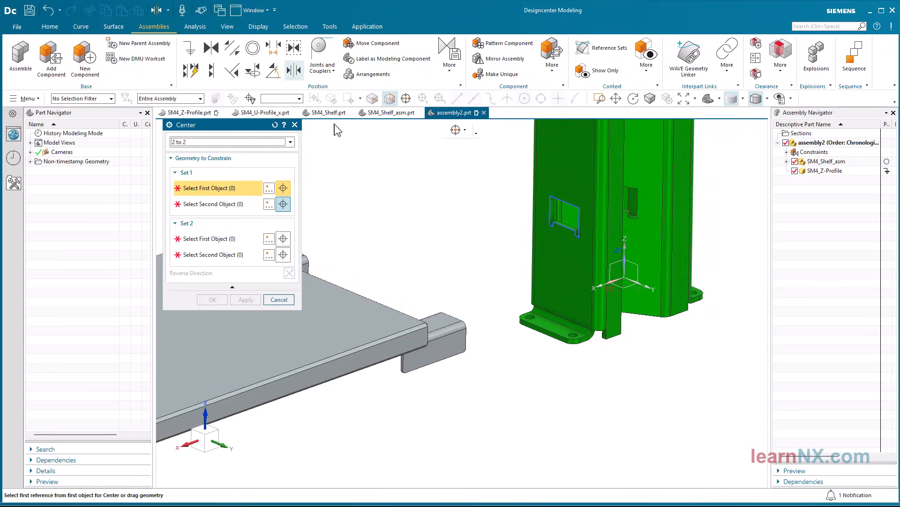
pyautogui.click(438, 346)
pyautogui.moveTo(432, 311); pyautogui.dragTo(387, 344, button='middle')
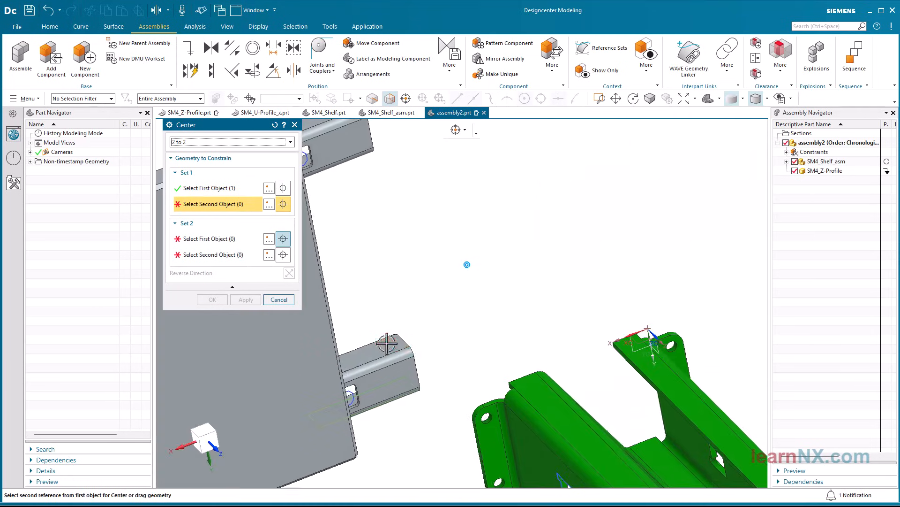
pyautogui.click(387, 344)
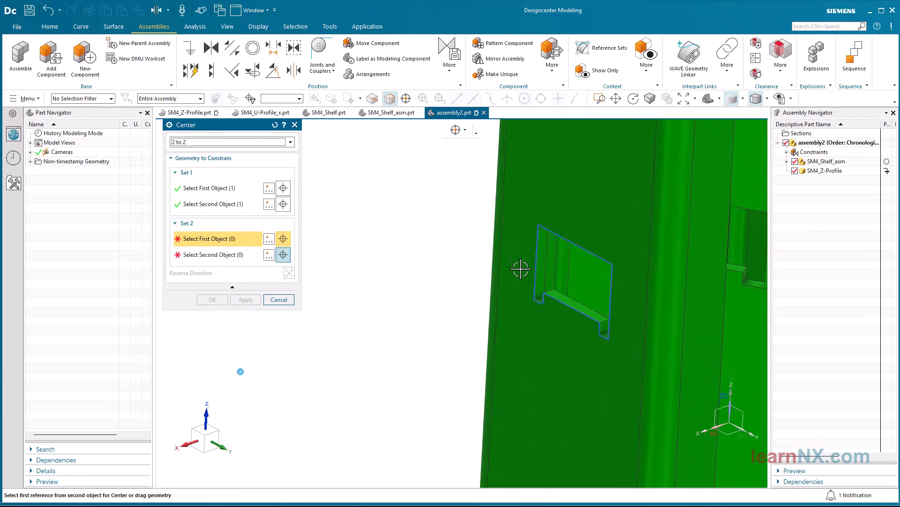
pyautogui.click(535, 254)
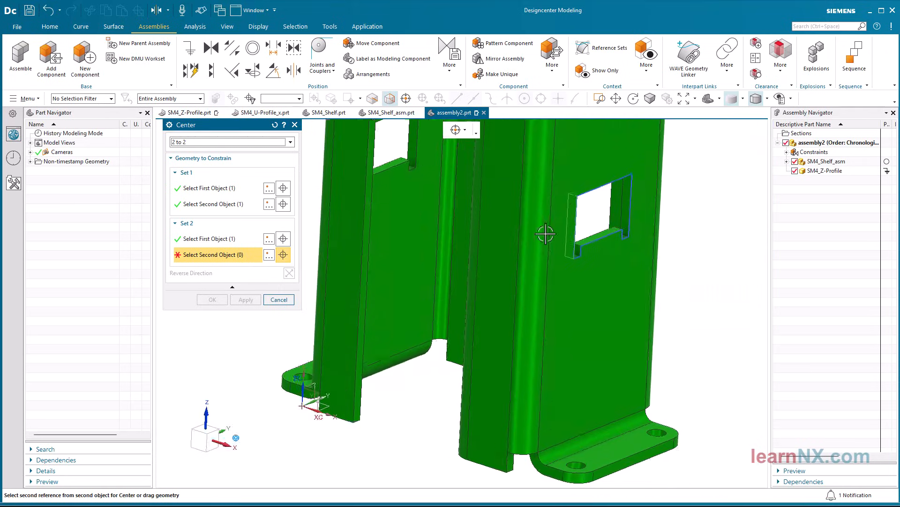
pyautogui.click(590, 201)
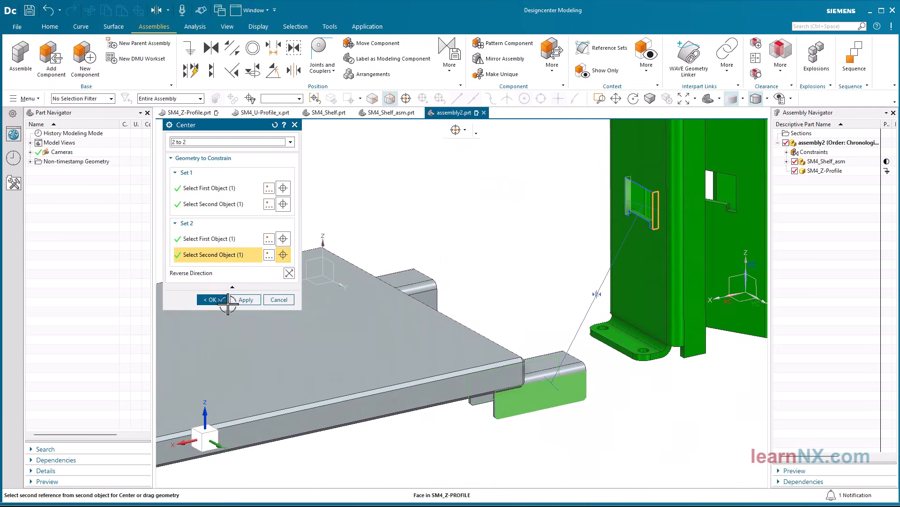
pyautogui.click(211, 300)
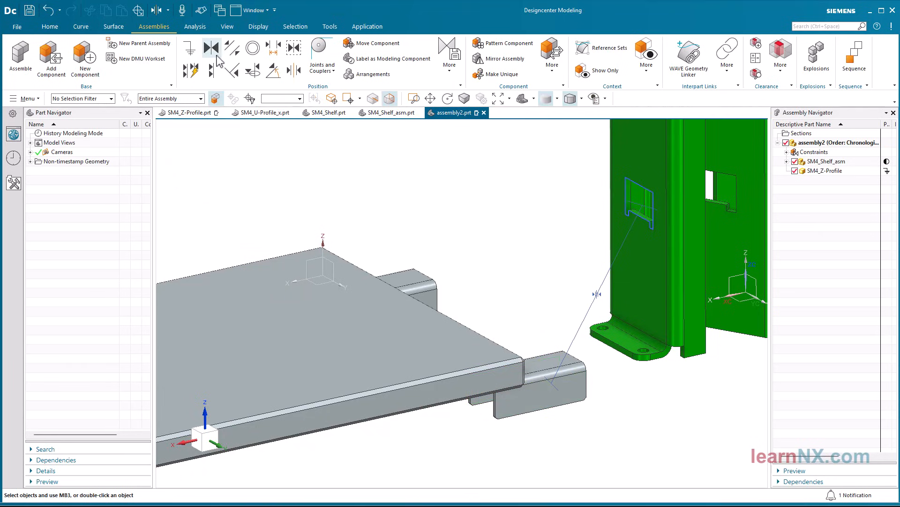
# Touch the U-profile's lower edge face to the bottom face of the notch in the Z-profile's lowest cutout
pyautogui.click(214, 49)
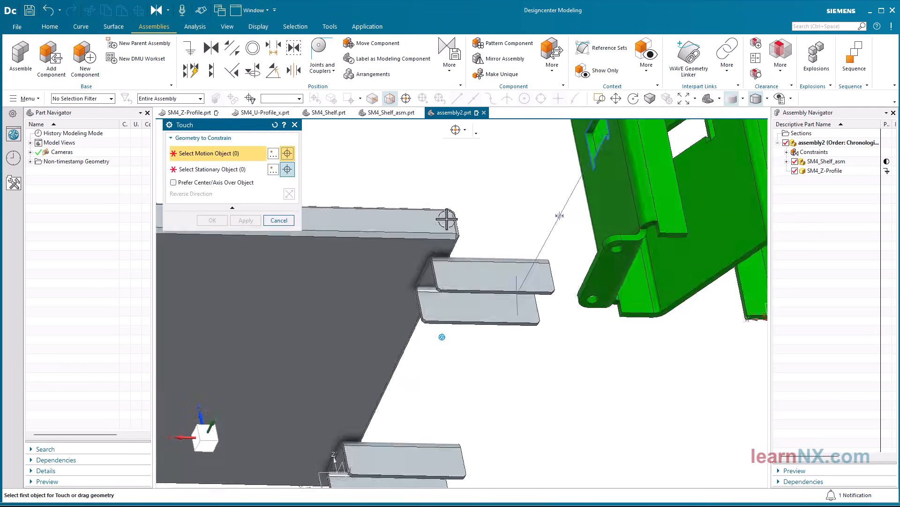
pyautogui.click(510, 302)
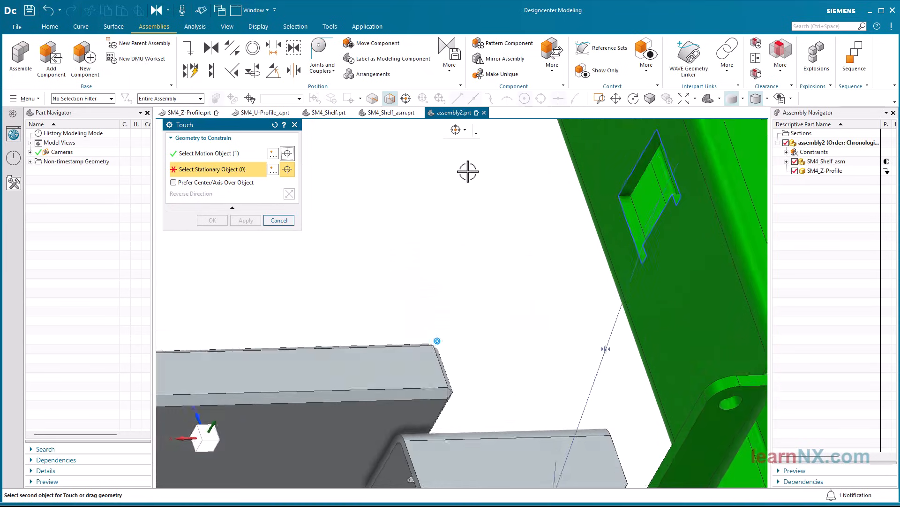
pyautogui.moveTo(499, 178); pyautogui.dragTo(594, 261, button='middle')
pyautogui.scroll(4, 595, 263)
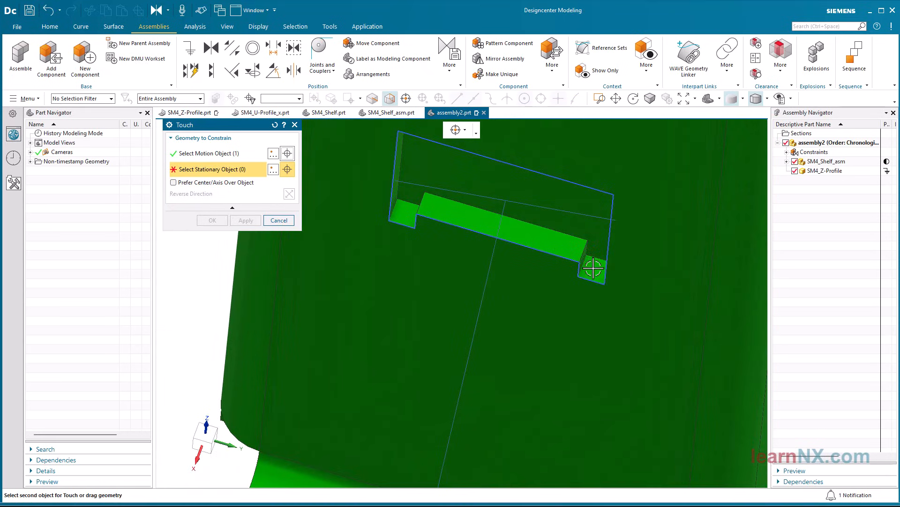
pyautogui.click(593, 268)
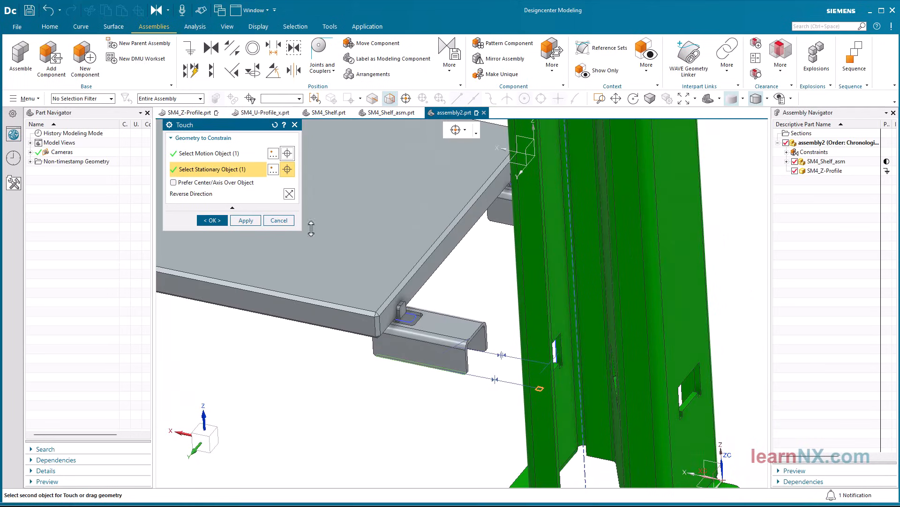
pyautogui.click(212, 220)
# Touch the U-profile's tab face to the Z-profile's flange face around the cutout
pyautogui.click(211, 50)
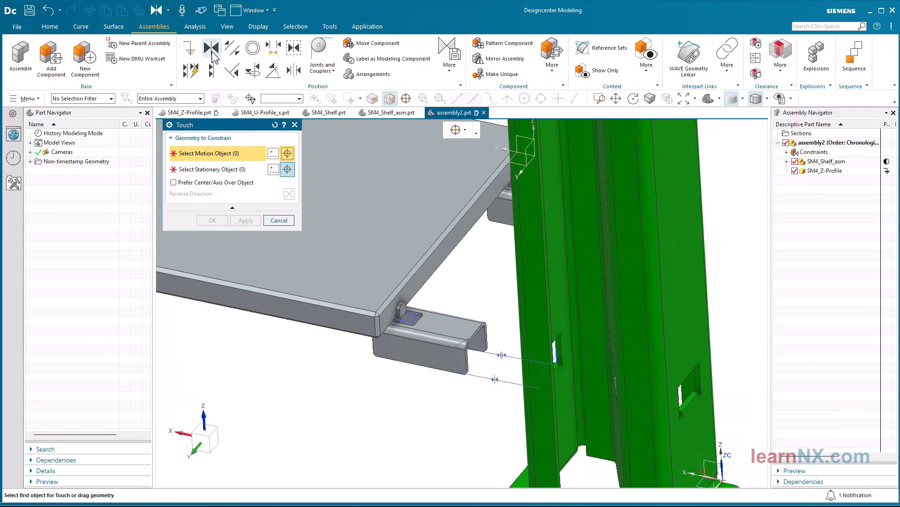
pyautogui.click(316, 329)
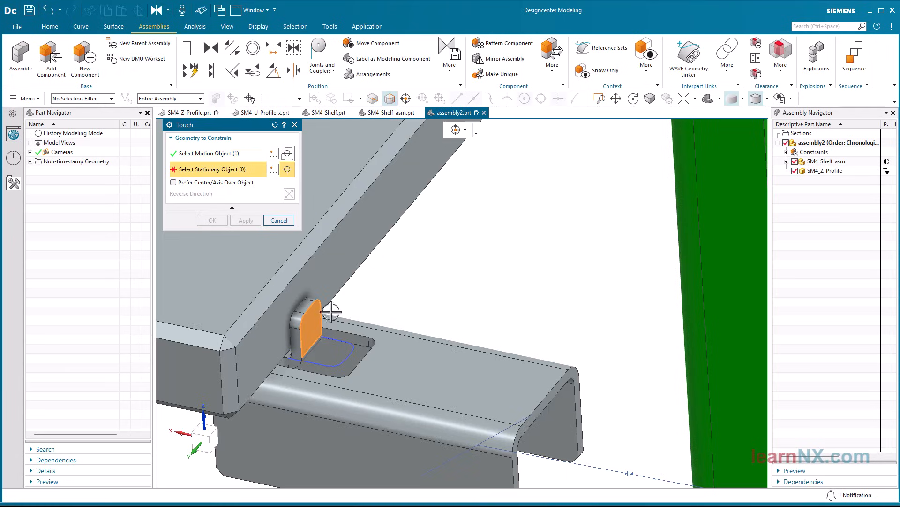
pyautogui.click(570, 244)
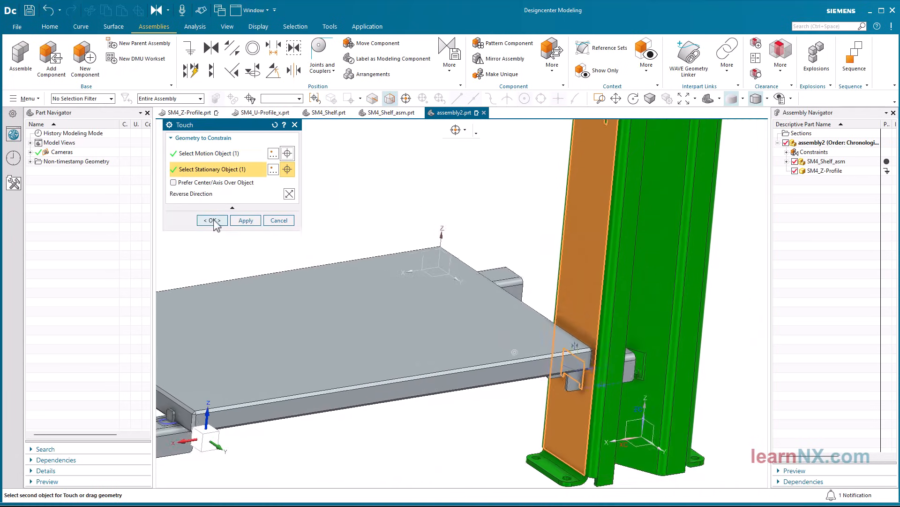
pyautogui.click(212, 220)
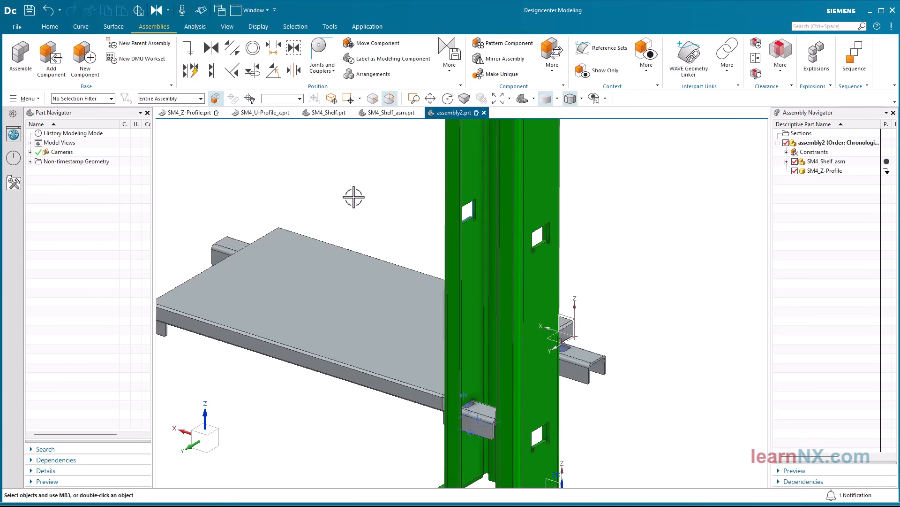
# Pattern the SM4_Shelf_asm component with a Reference layout that follows the cutout pattern of the Z-profile
pyautogui.click(506, 47)
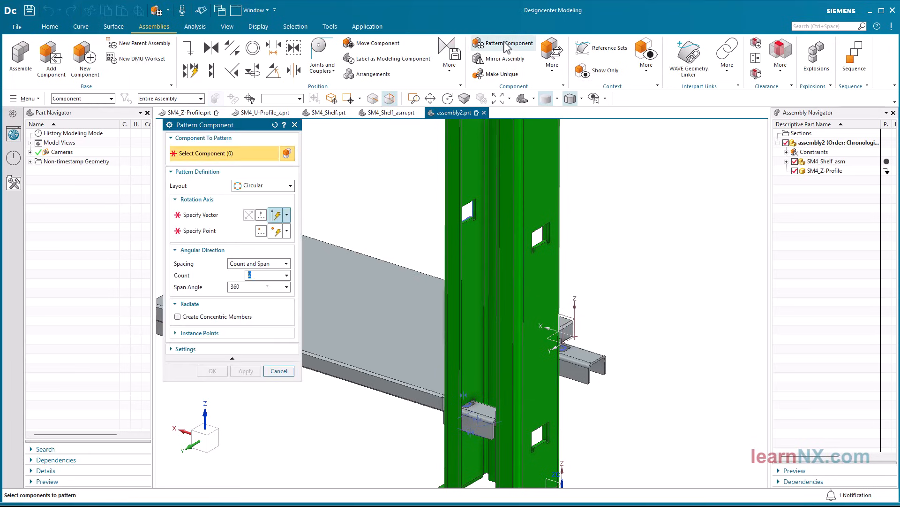
pyautogui.click(263, 185)
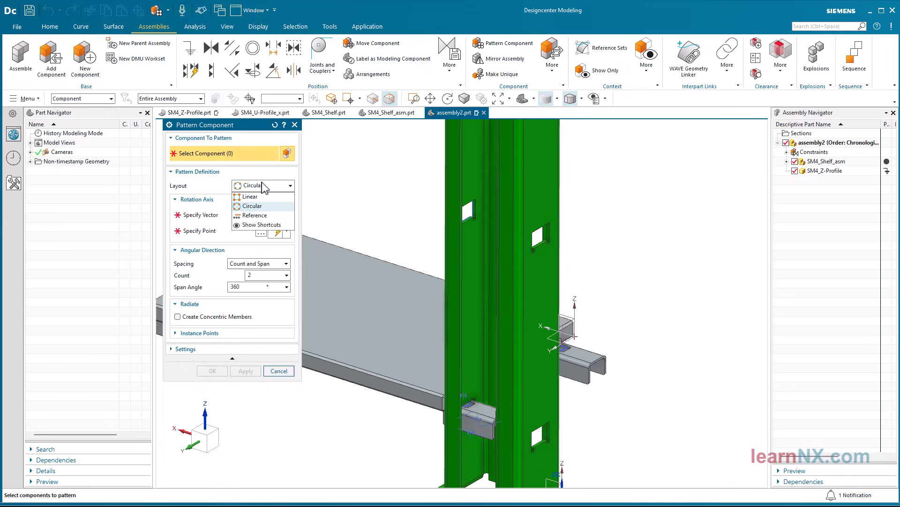
pyautogui.click(253, 216)
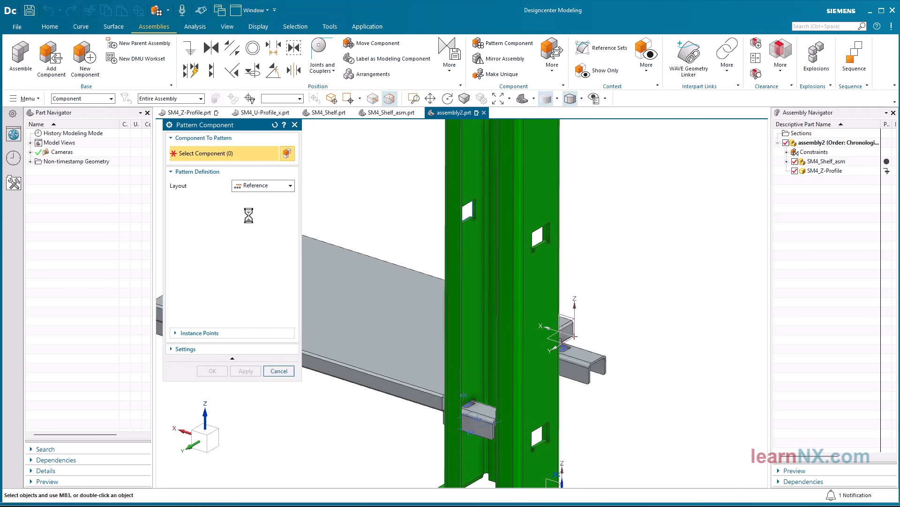
pyautogui.click(384, 271)
pyautogui.scroll(-4, 345, 225)
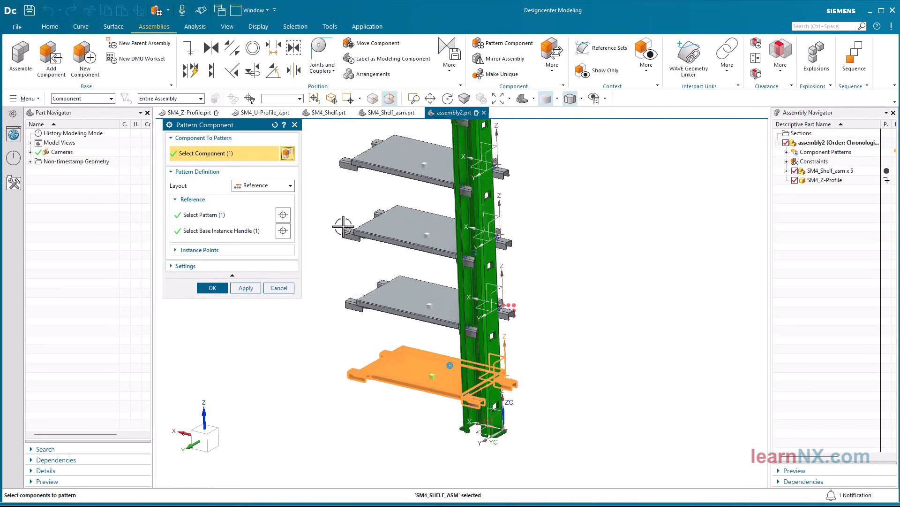
pyautogui.scroll(-3, 341, 227)
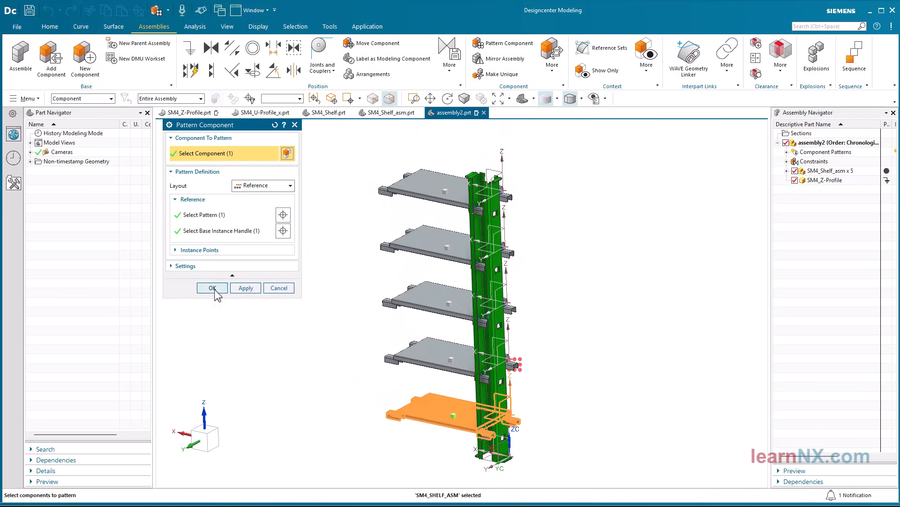
pyautogui.click(212, 288)
# Set the Z-profile's length expression L to 2500 mm in the assembly context, and make assembly2 the work part again
pyautogui.scroll(3, 230, 282)
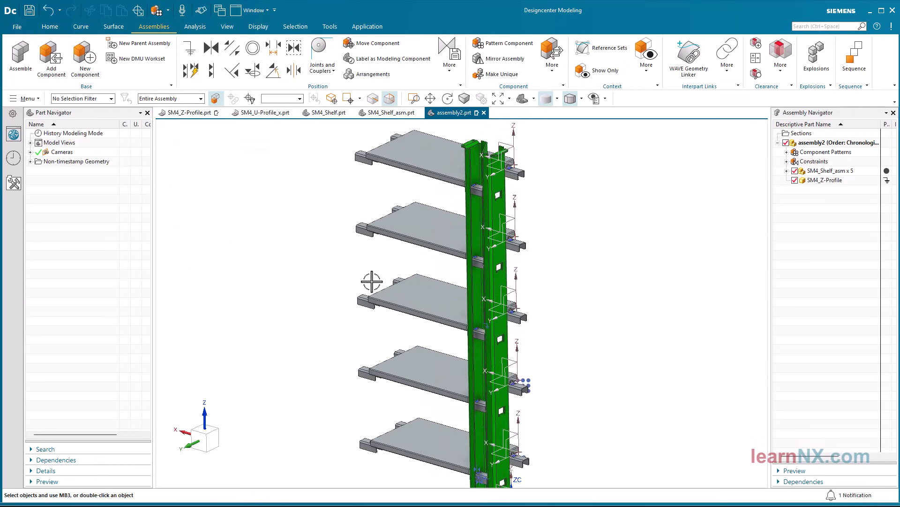
pyautogui.doubleClick(470, 204)
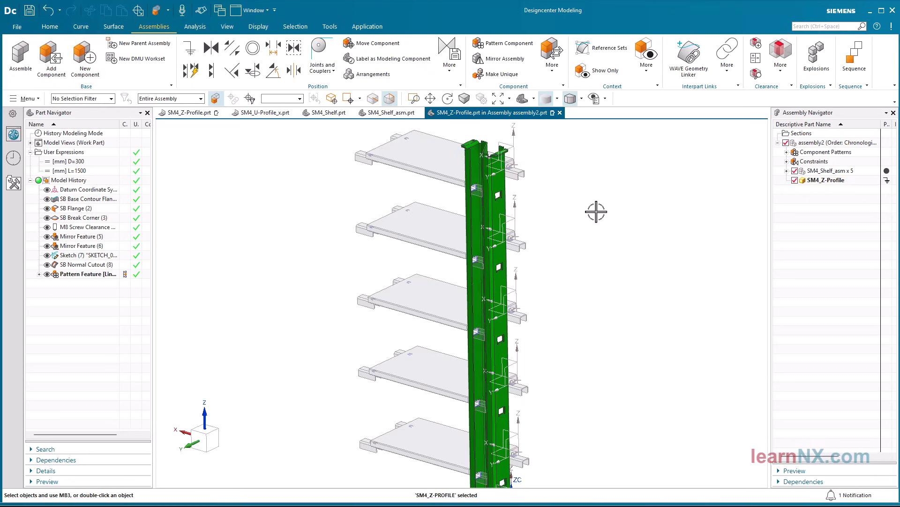
pyautogui.doubleClick(88, 170)
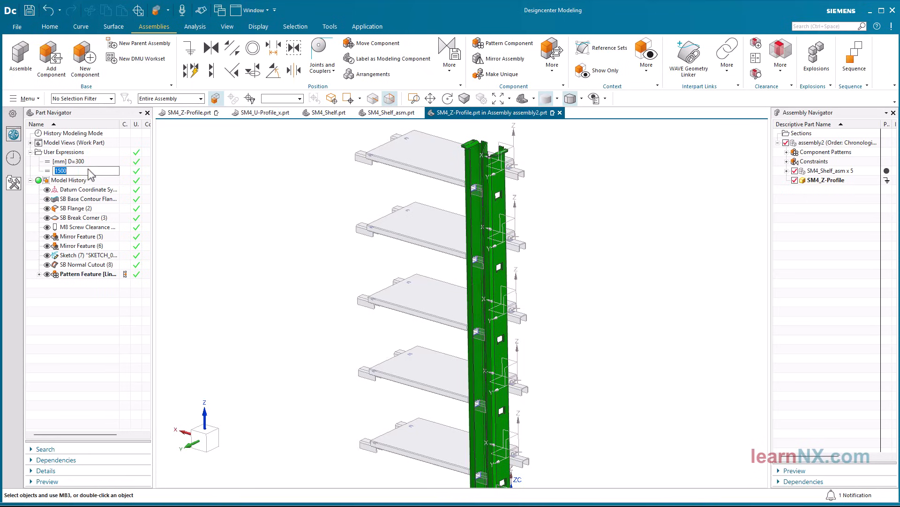
pyautogui.write('250')
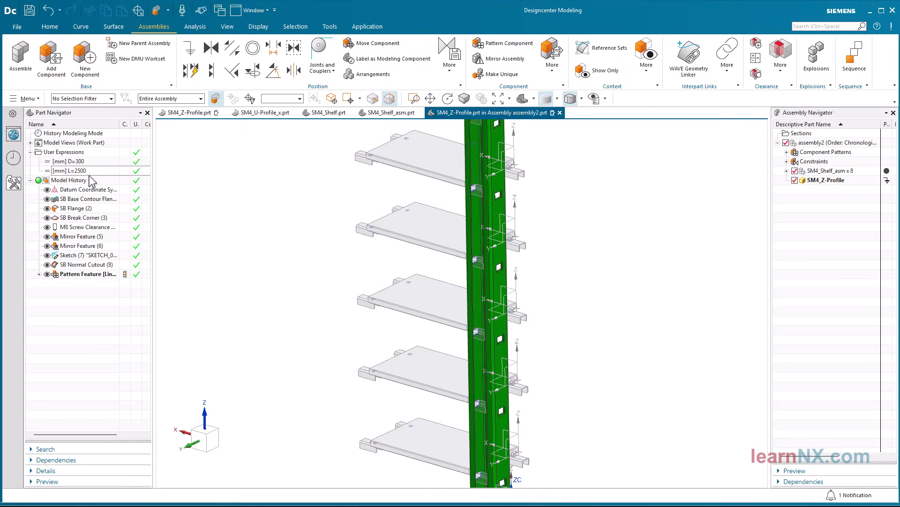
pyautogui.scroll(-5, 170, 220)
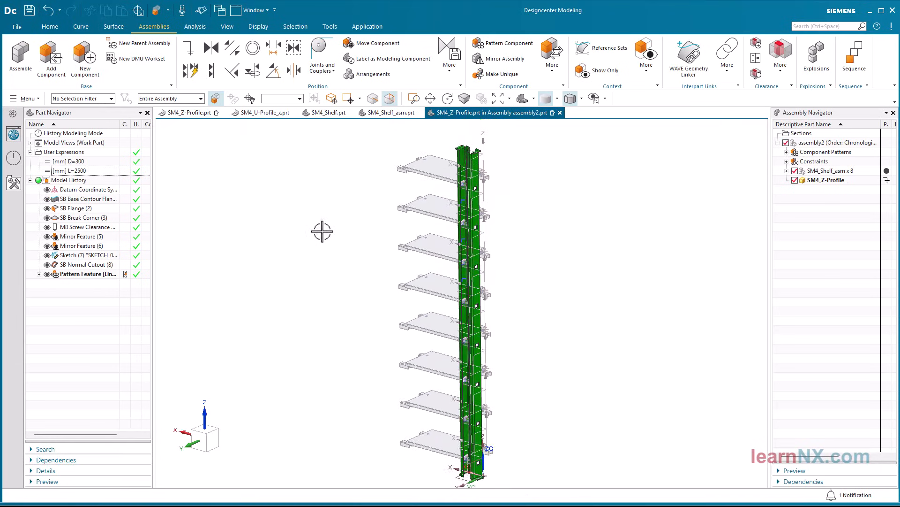
pyautogui.doubleClick(811, 144)
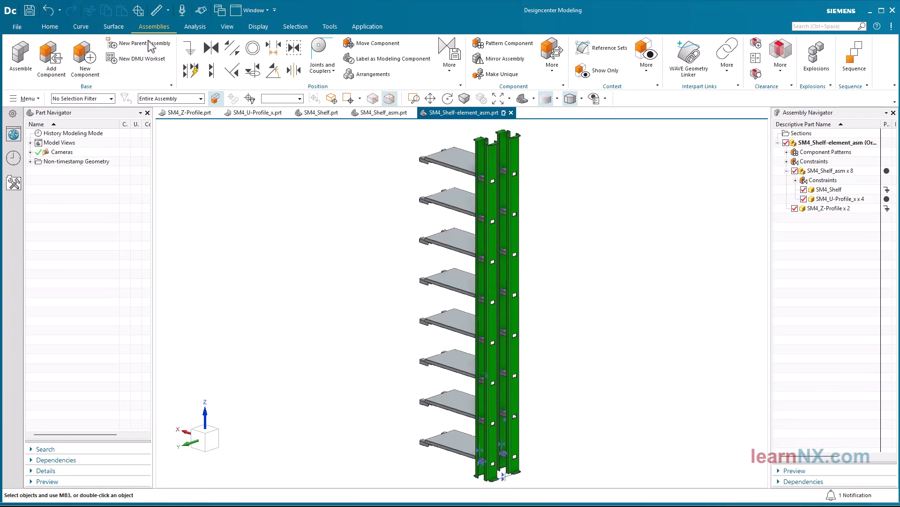
# Create a new parent assembly for SM4_Shelf-element_asm and fix that component in place
pyautogui.click(149, 46)
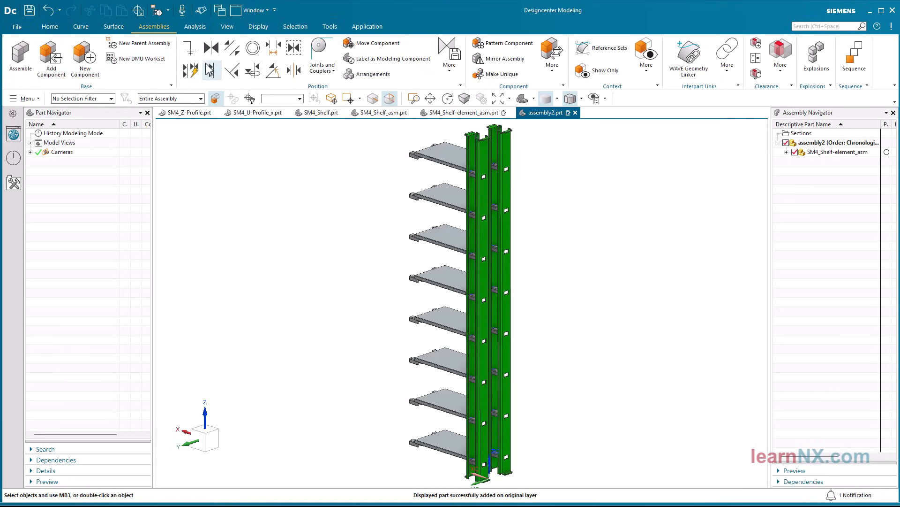
pyautogui.click(190, 49)
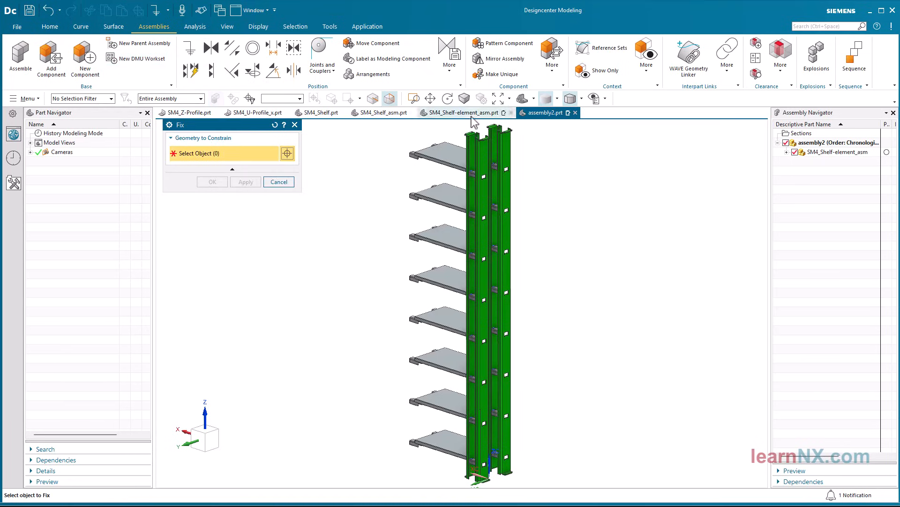
pyautogui.click(817, 155)
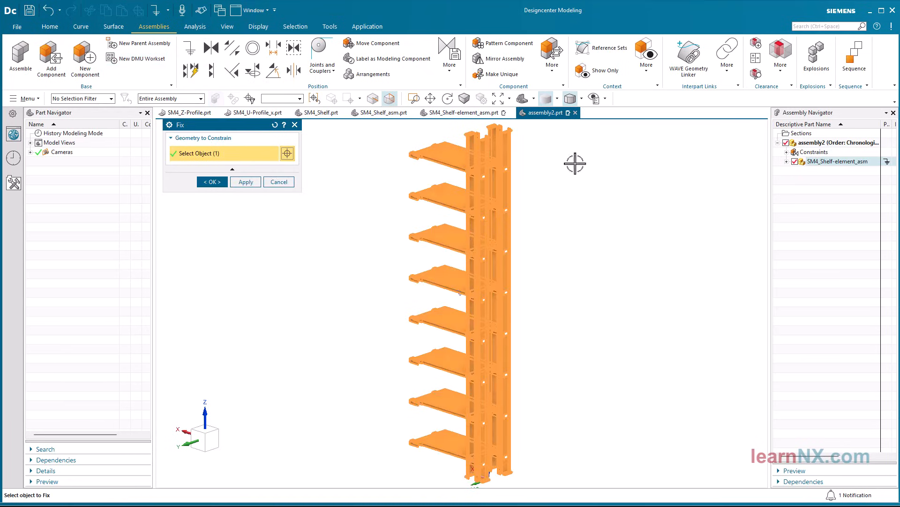
pyautogui.click(214, 181)
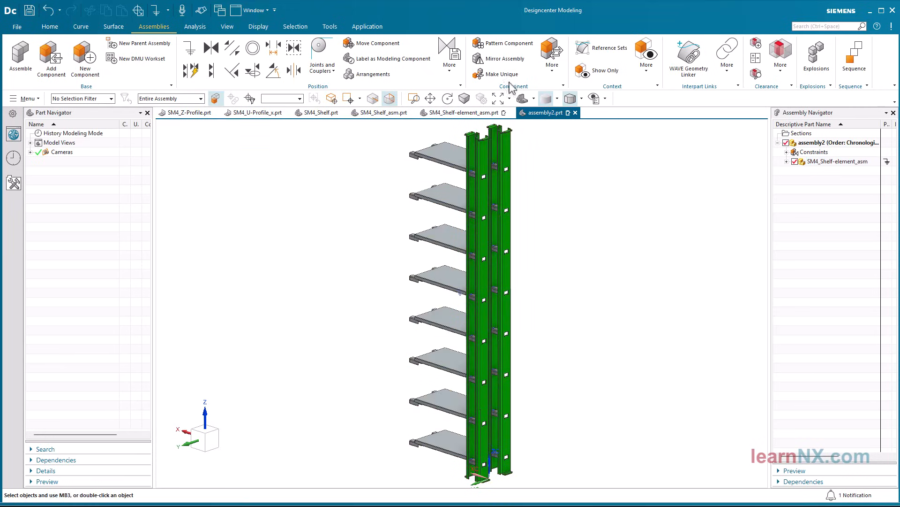
# Pattern the SM4_Shelf-element_asm component linearly along the X-axis with a count of 10 and a pitch distance of 636 mm
pyautogui.click(516, 43)
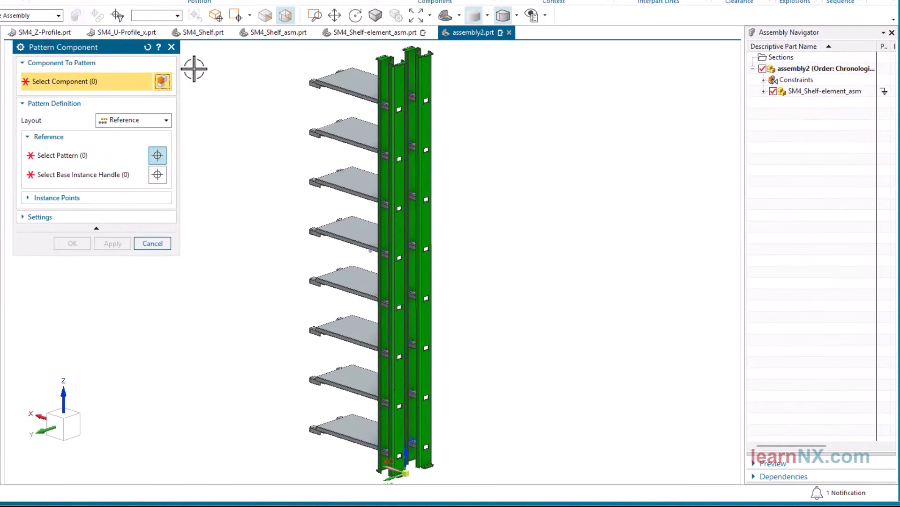
pyautogui.click(155, 121)
pyautogui.click(150, 136)
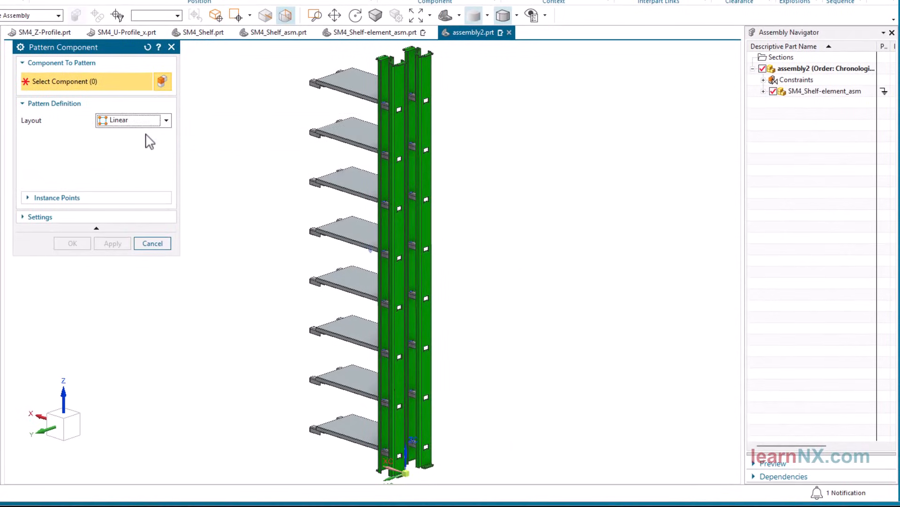
pyautogui.click(93, 157)
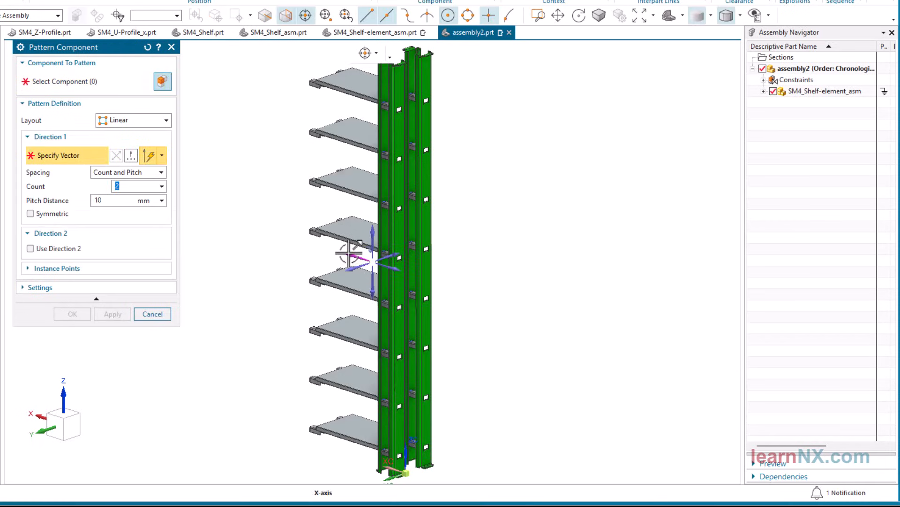
pyautogui.click(349, 254)
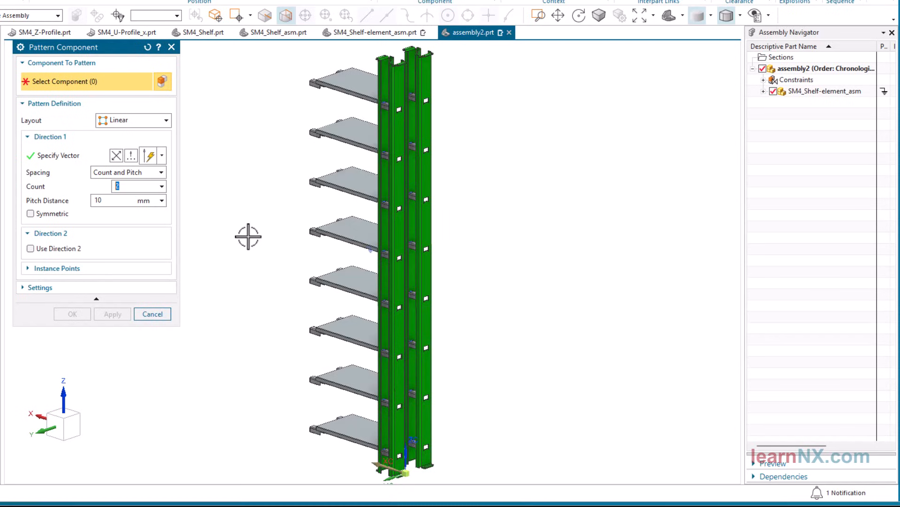
pyautogui.press('Tab')
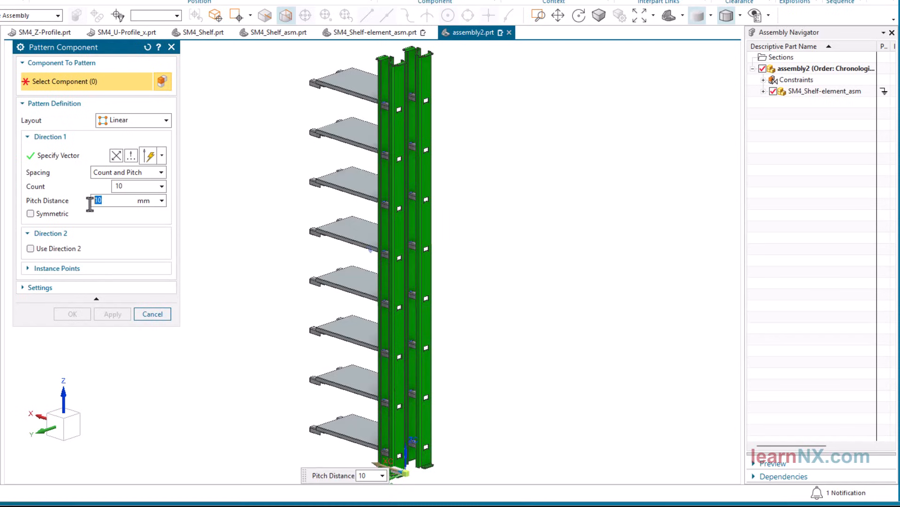
pyautogui.press('Return')
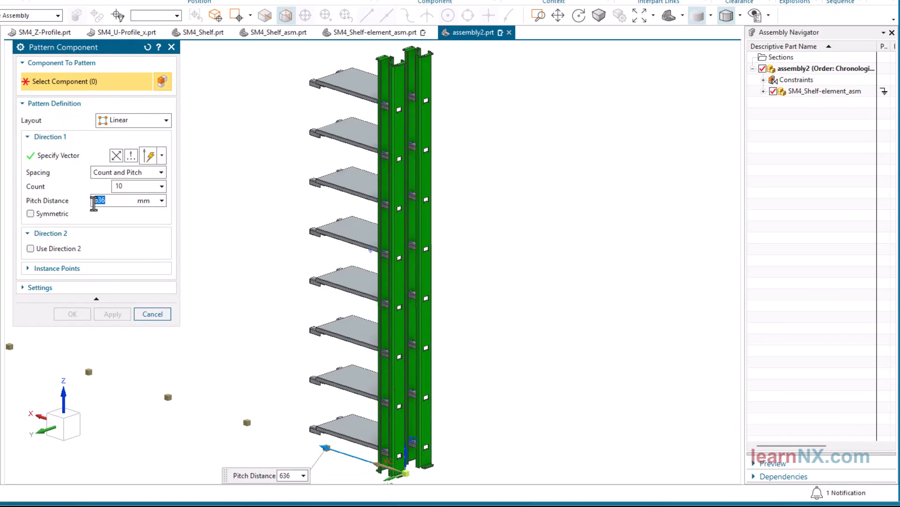
pyautogui.click(794, 90)
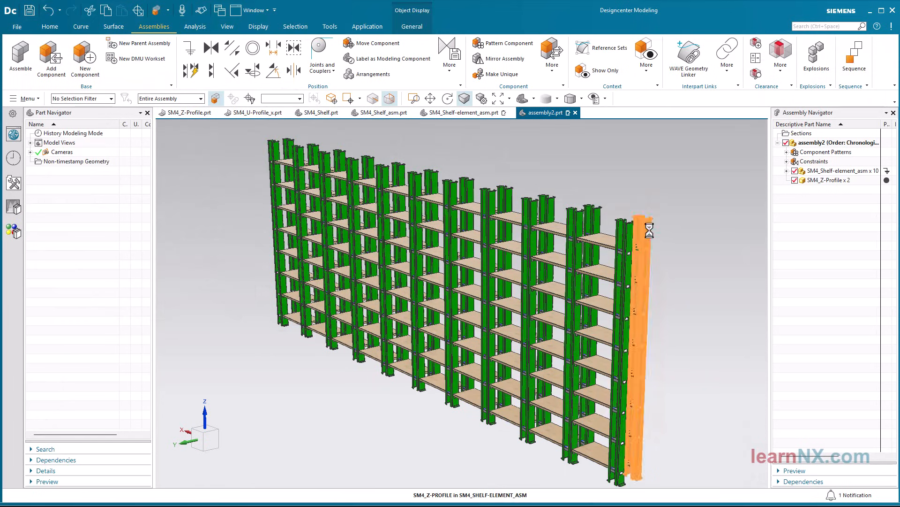
# Set the end Z-profile's expressions to L=1500 mm and D=250 mm in context, and make assembly2 the work part again
pyautogui.doubleClick(650, 227)
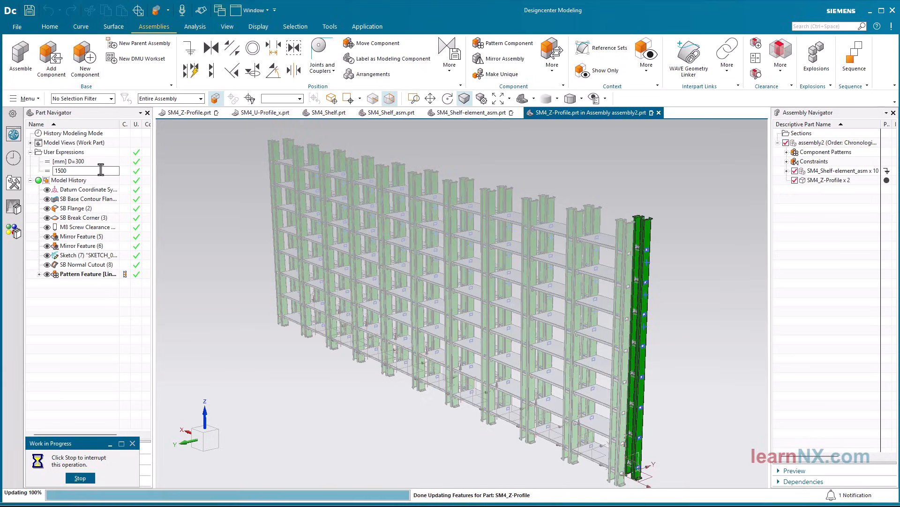
pyautogui.doubleClick(87, 162)
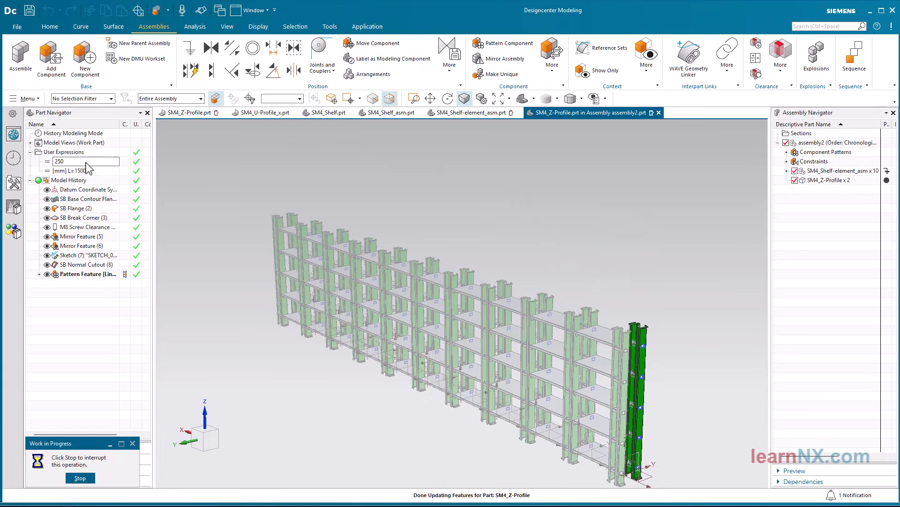
pyautogui.doubleClick(820, 143)
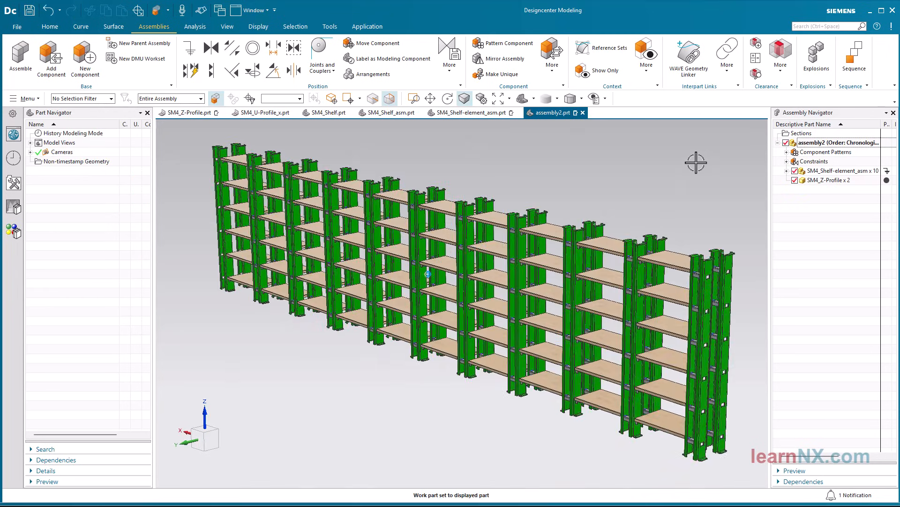